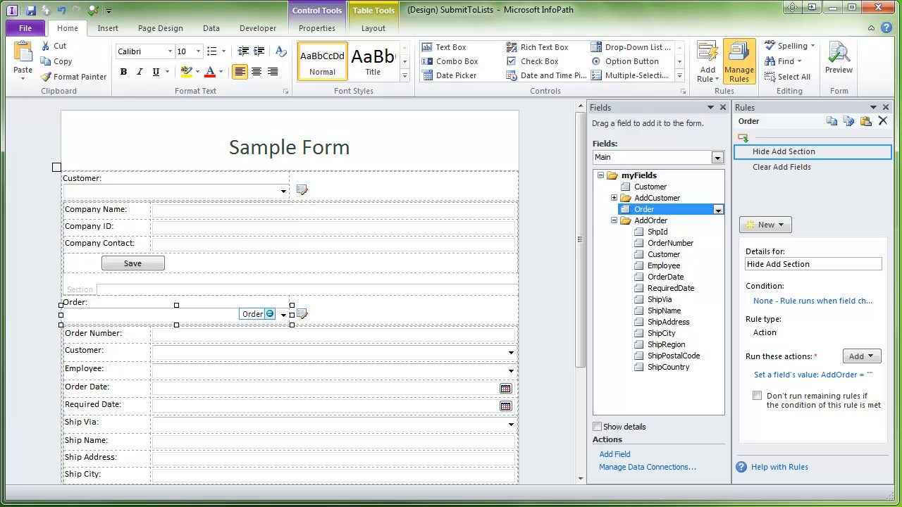
# - Preview the SubmitToLists form with Ctrl+Shift+B to try it as a user
pyautogui.hotkey('ctrl', 'shift', 'b')
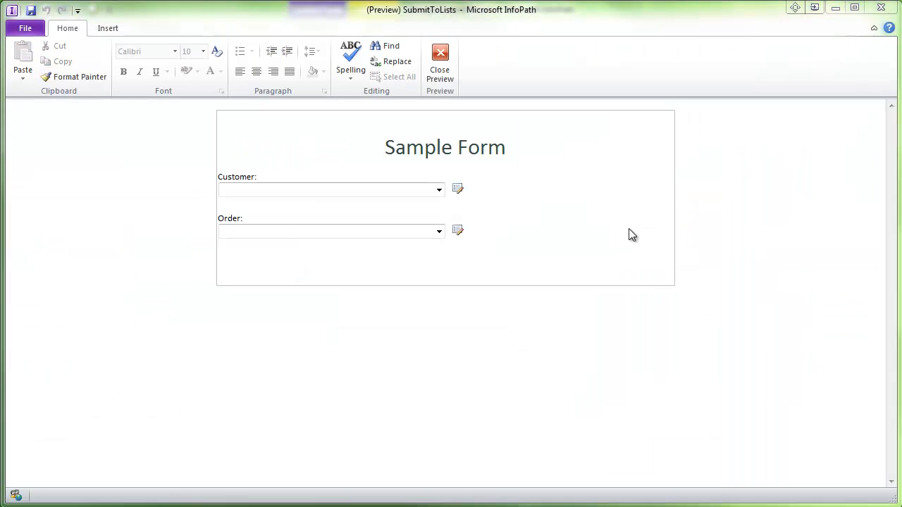
pyautogui.click(438, 189)
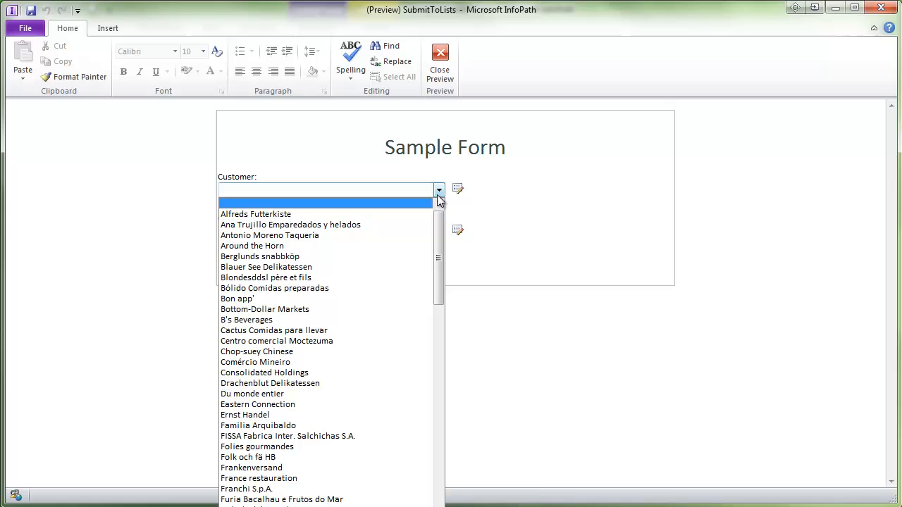
pyautogui.click(291, 401)
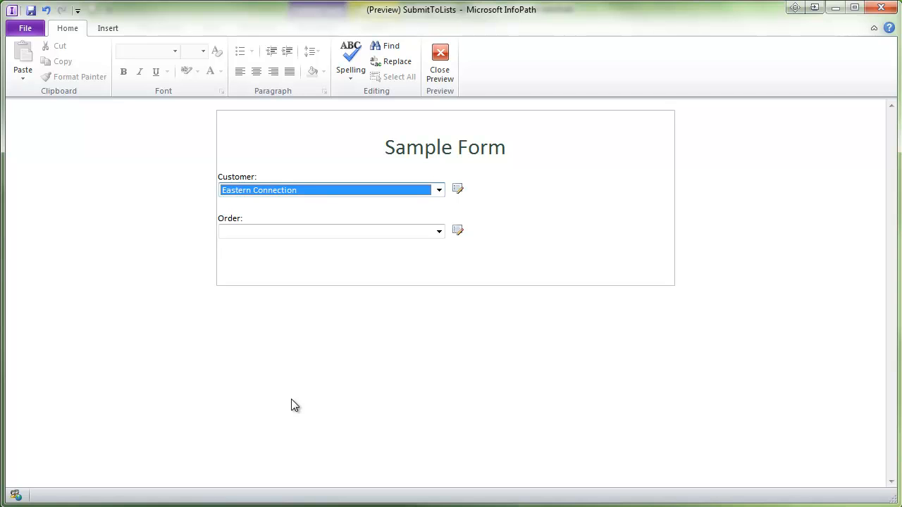
pyautogui.click(417, 230)
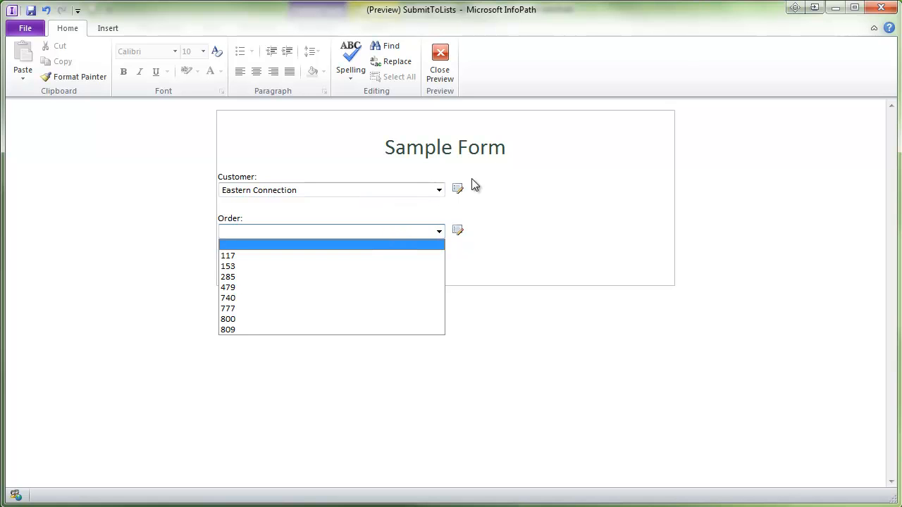
pyautogui.click(458, 190)
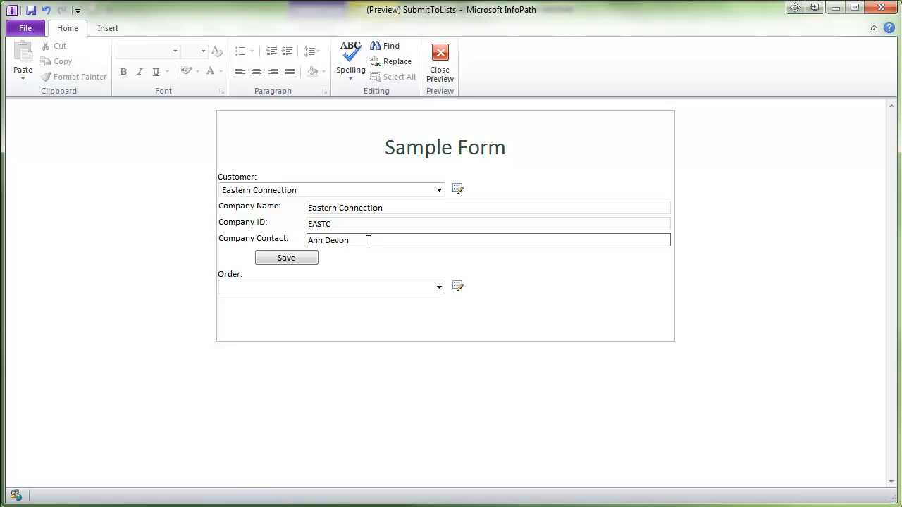
pyautogui.click(331, 190)
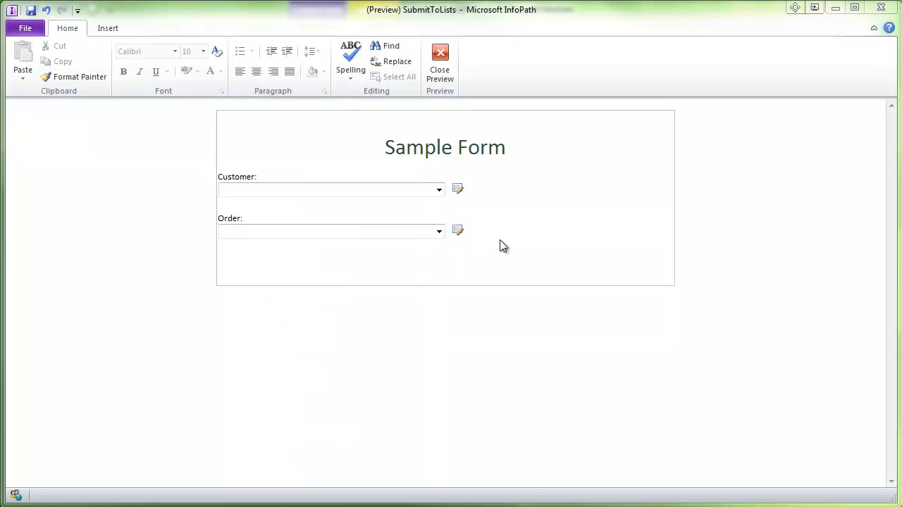
# - In the preview, choose Bon app' as the customer and 580 as its order
pyautogui.click(457, 190)
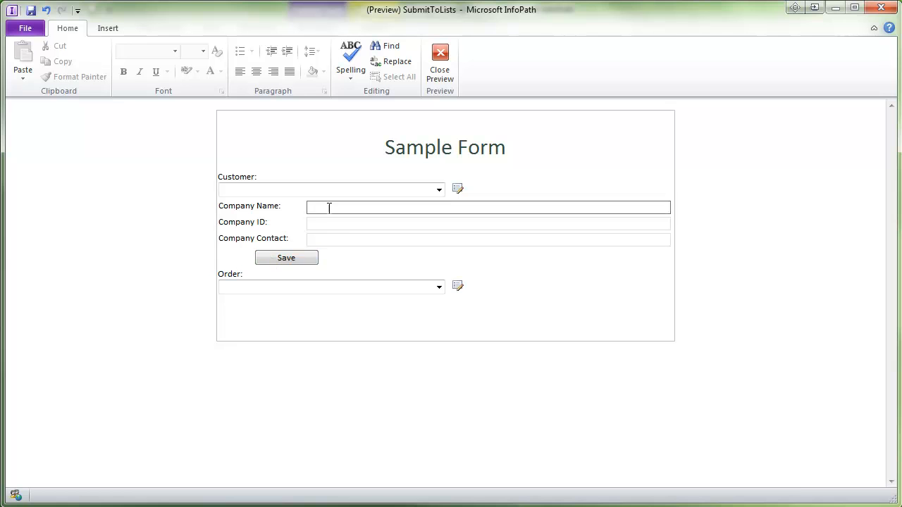
pyautogui.click(376, 192)
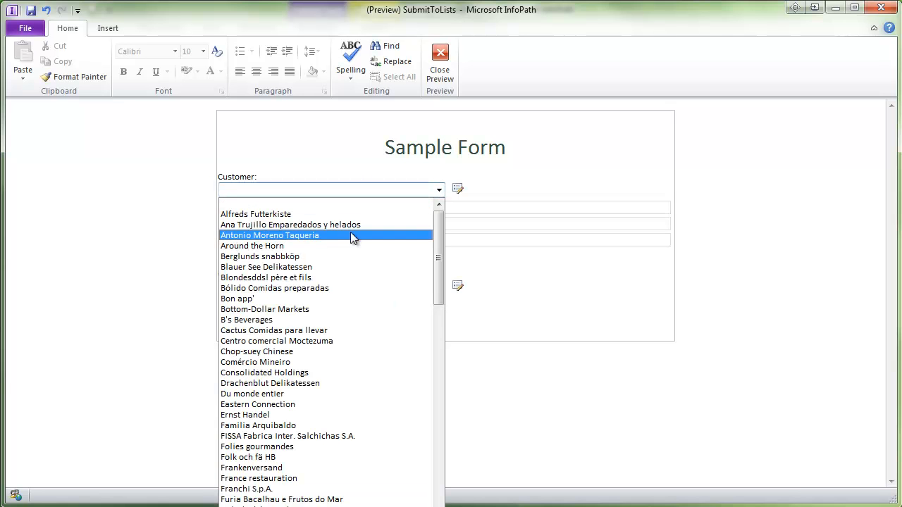
pyautogui.click(315, 298)
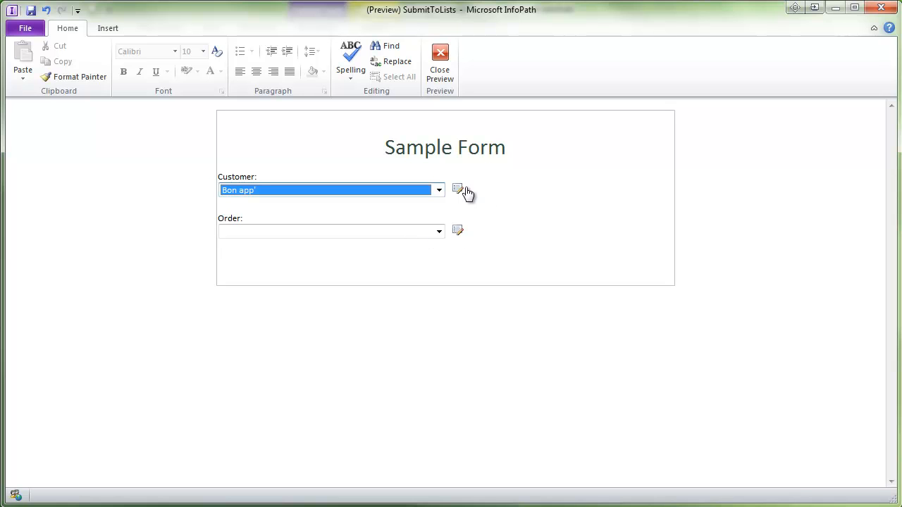
pyautogui.click(300, 235)
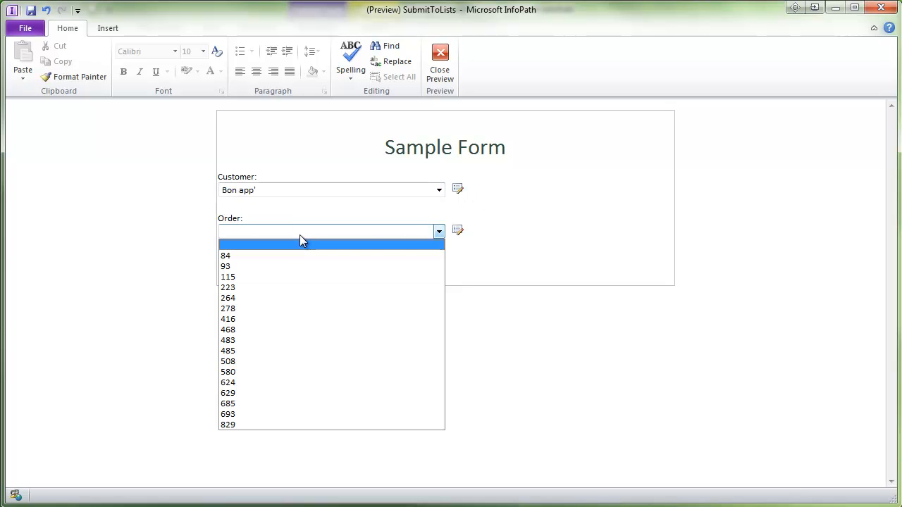
pyautogui.click(256, 372)
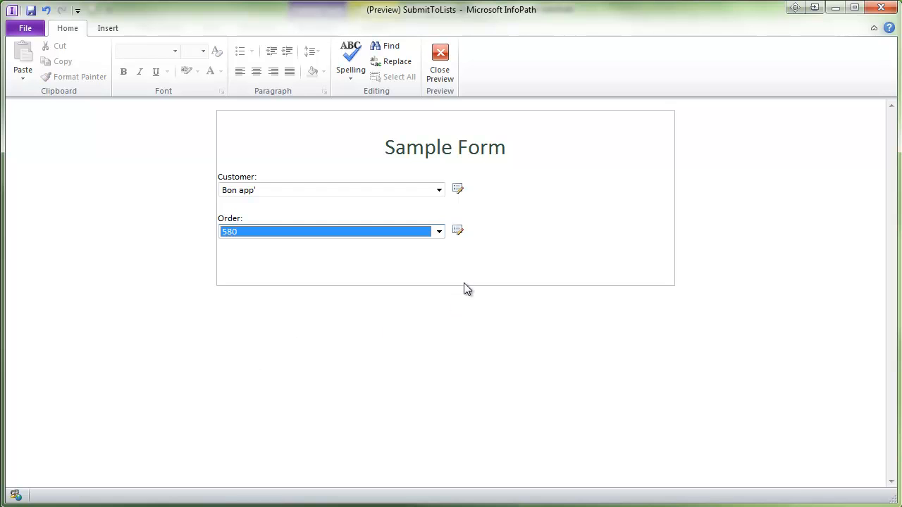
# - Show order 580's details and change its Ship Via to Speedy Express
pyautogui.click(459, 232)
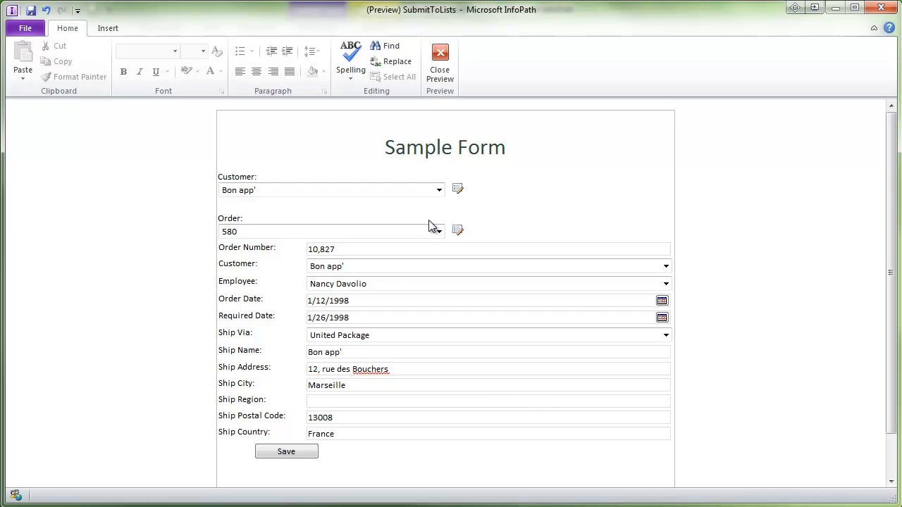
pyautogui.click(387, 337)
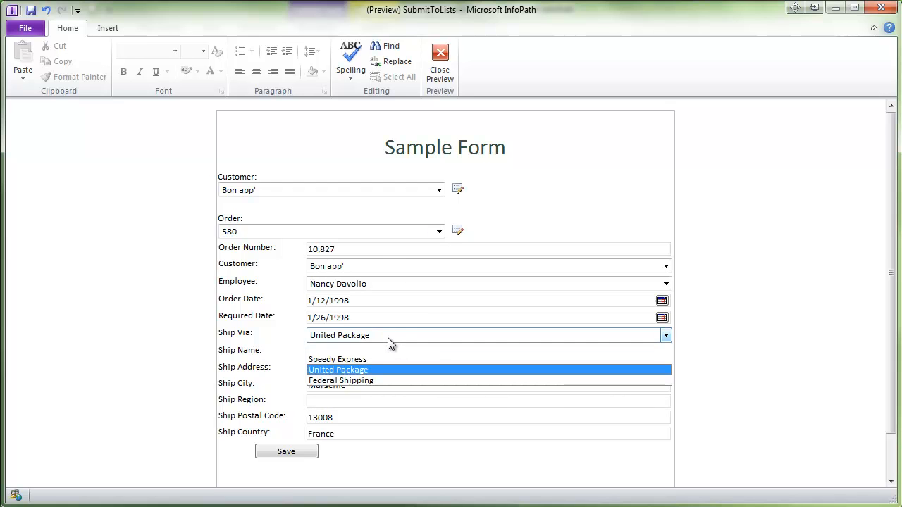
pyautogui.click(376, 361)
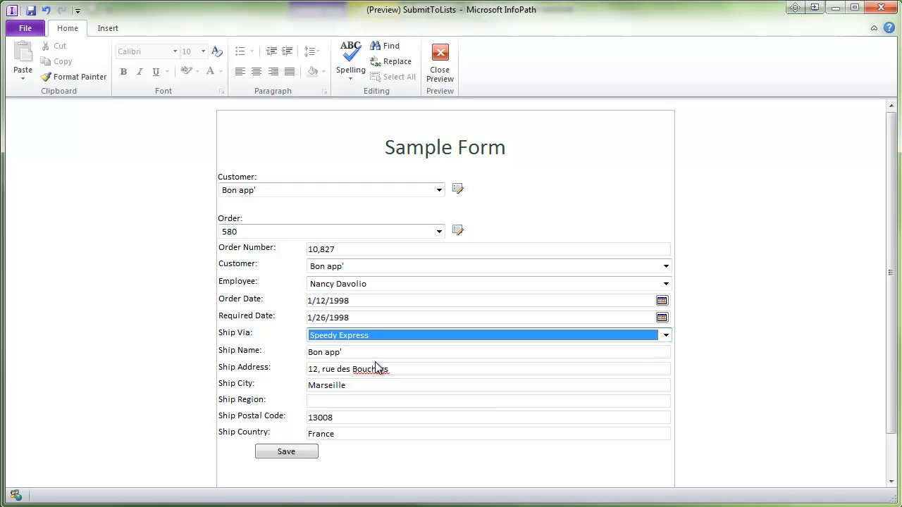
# - Set Order back to blank, bring up an empty new-order form, then close the preview
pyautogui.click(407, 266)
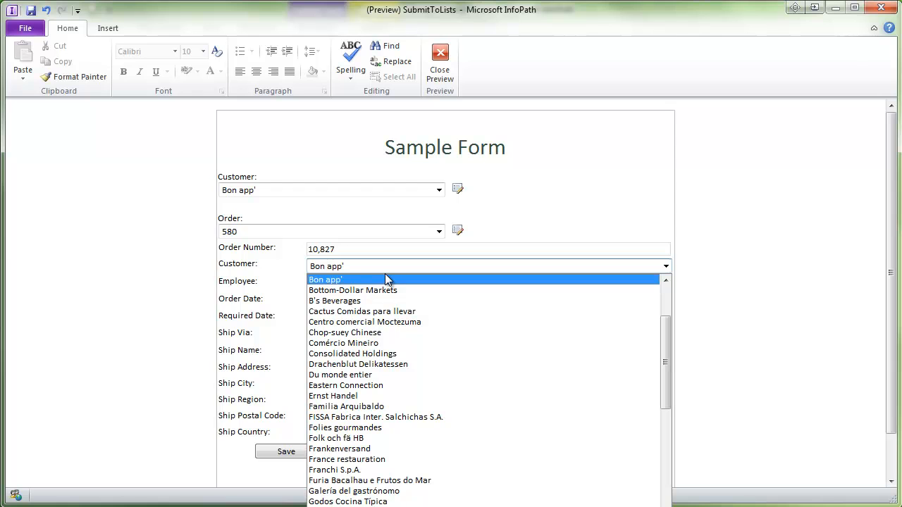
pyautogui.click(436, 232)
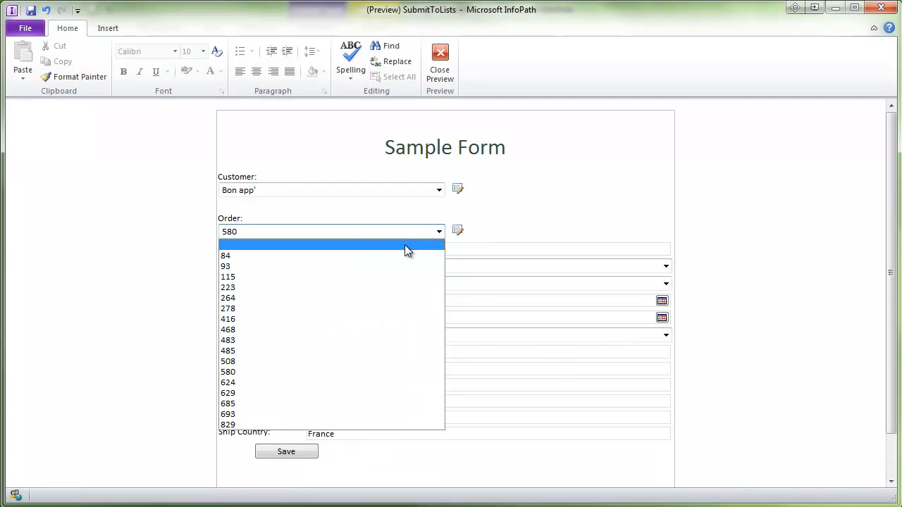
pyautogui.click(405, 245)
pyautogui.click(458, 231)
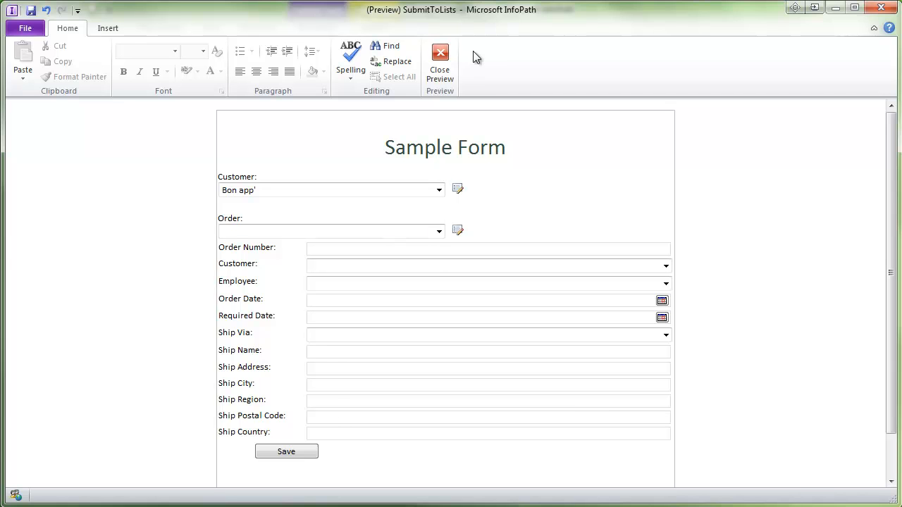
pyautogui.click(431, 62)
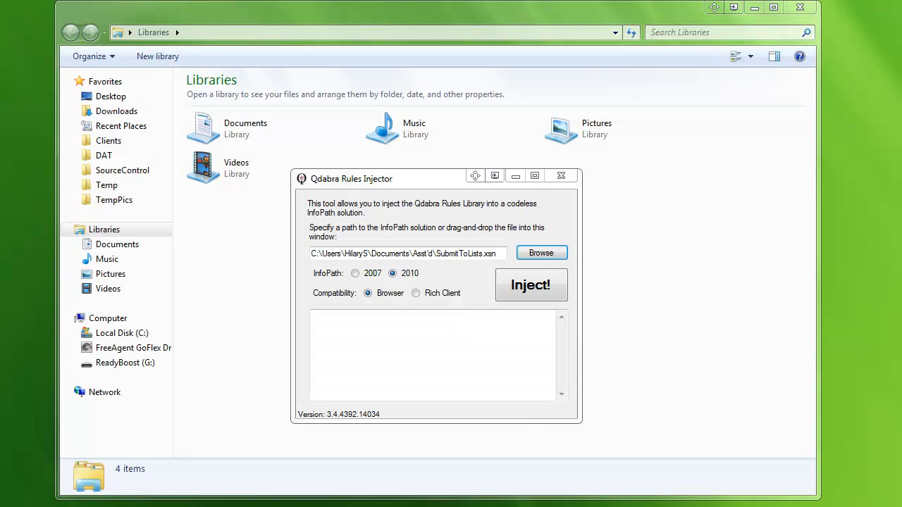
# - Inject qRules into SubmitToLists.xsn, accept the backup warning and close the Rules Injector
pyautogui.click(516, 290)
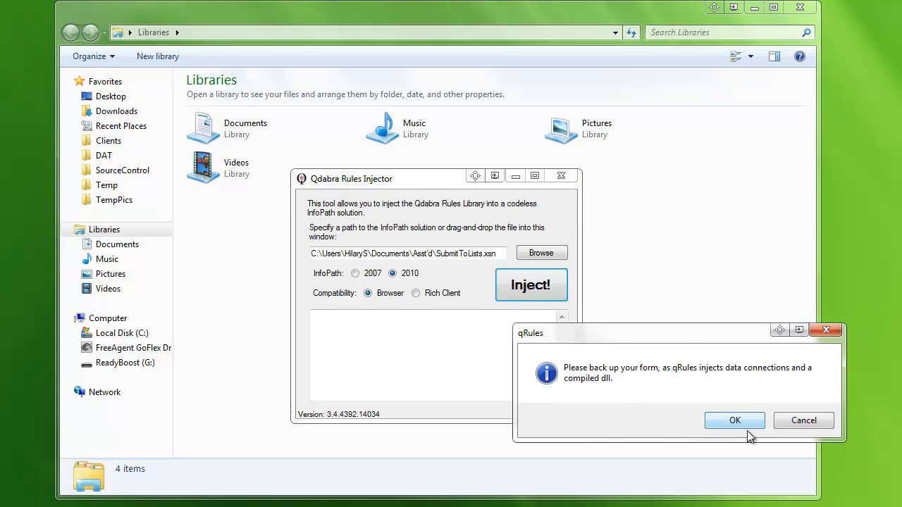
pyautogui.moveTo(681, 334); pyautogui.dragTo(650, 313)
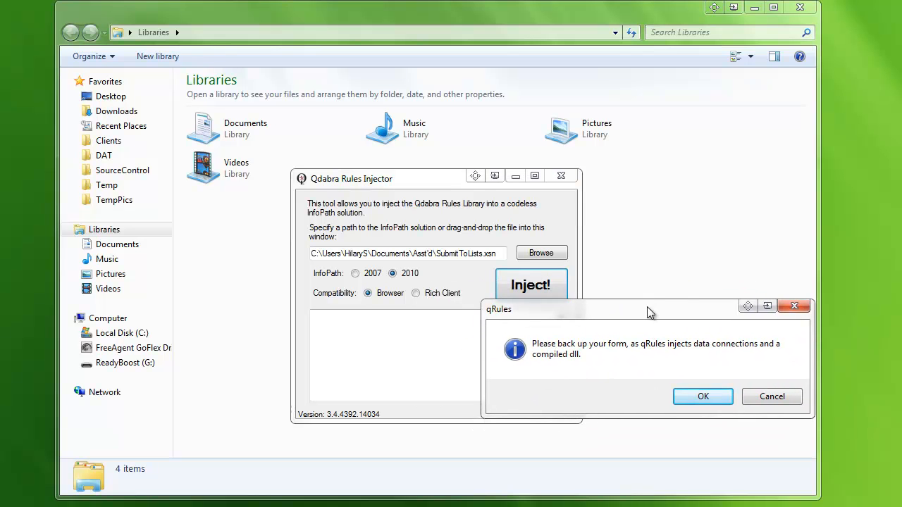
pyautogui.click(702, 398)
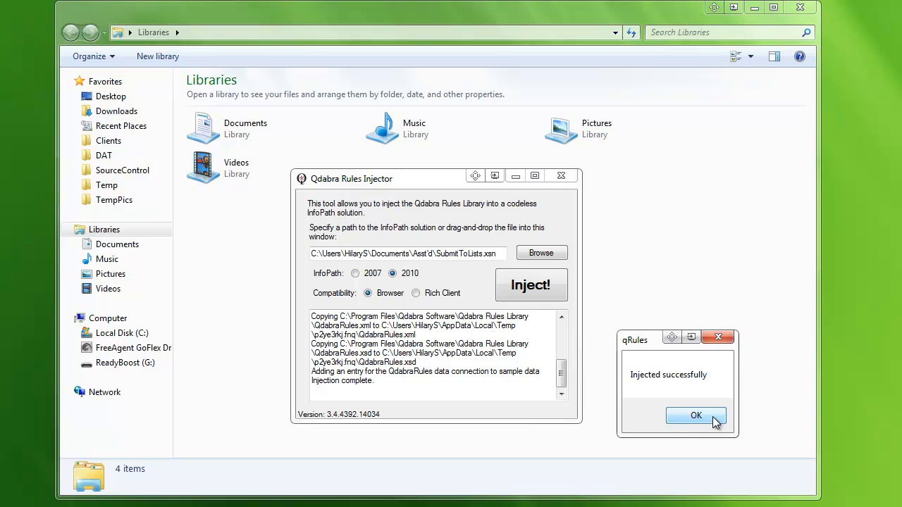
pyautogui.click(714, 420)
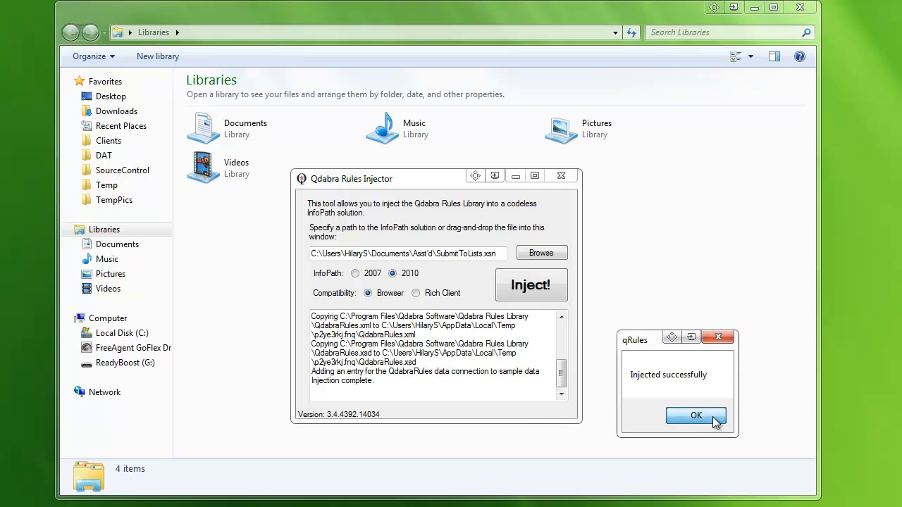
pyautogui.click(715, 421)
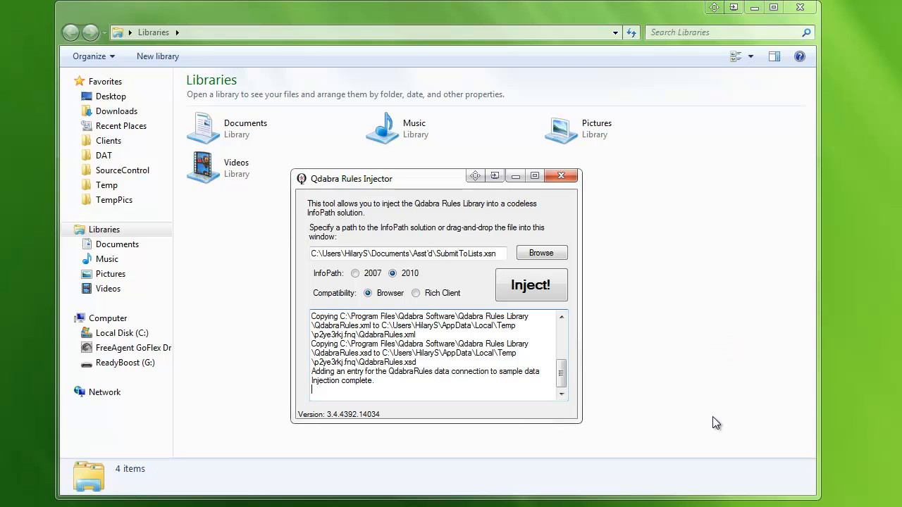
pyautogui.click(562, 176)
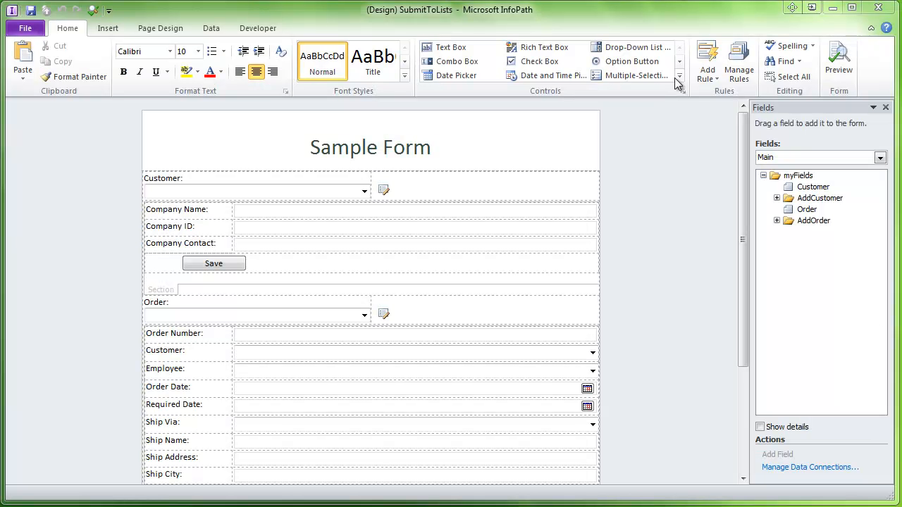
# - Confirm QdabraRules is listed as a data source, then show the Customer picture button's rules
pyautogui.click(881, 158)
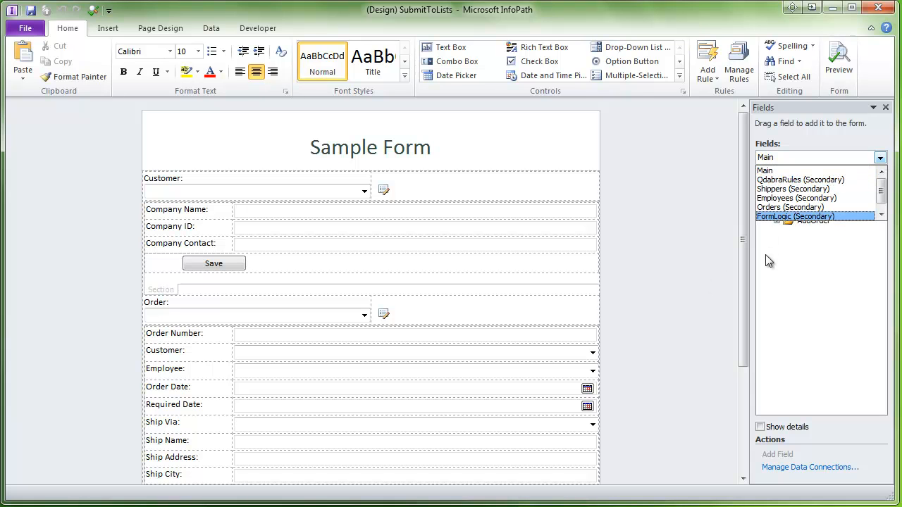
pyautogui.click(269, 194)
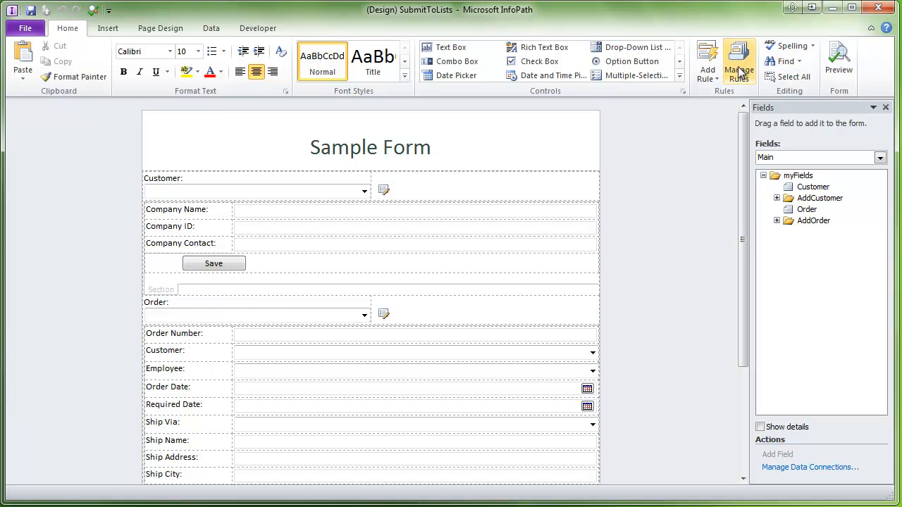
pyautogui.click(740, 72)
pyautogui.click(303, 191)
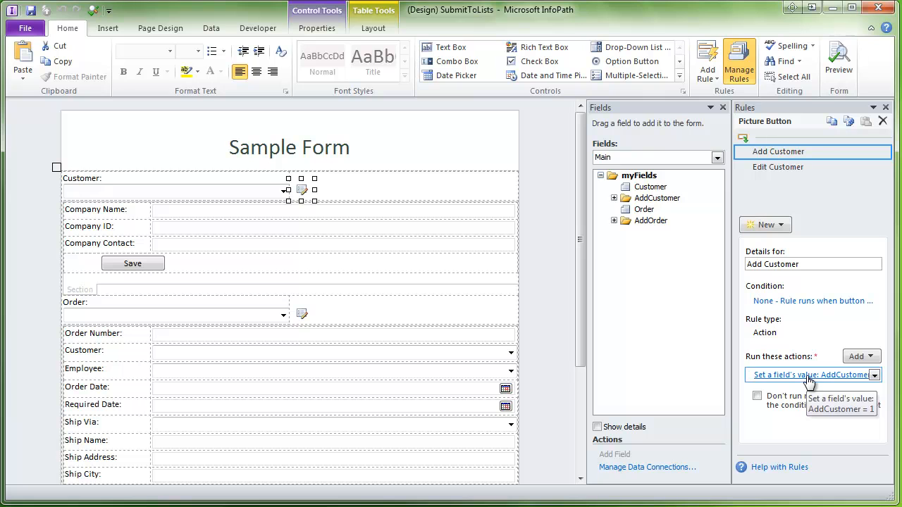
pyautogui.click(83, 295)
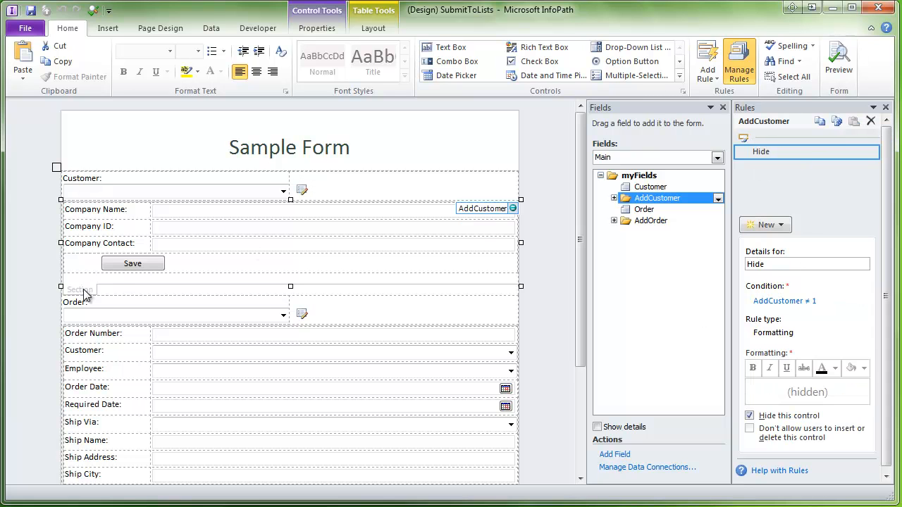
pyautogui.click(303, 190)
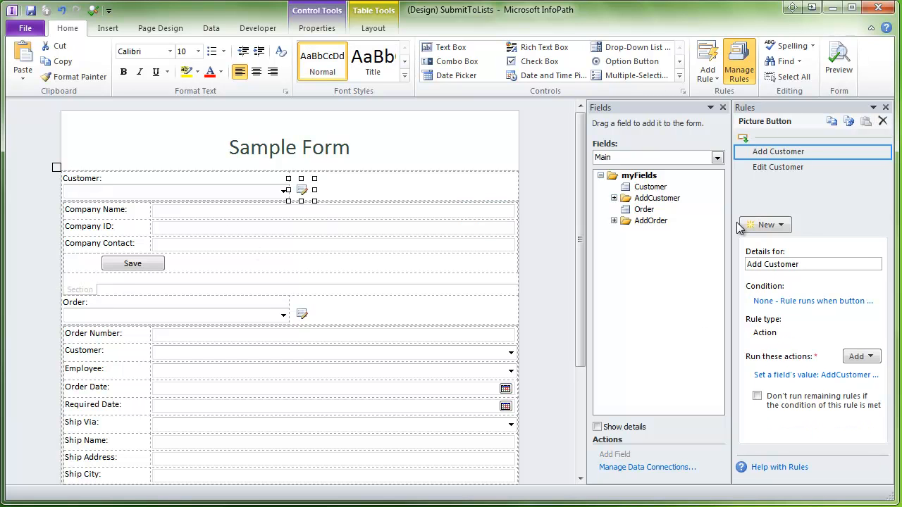
pyautogui.click(774, 173)
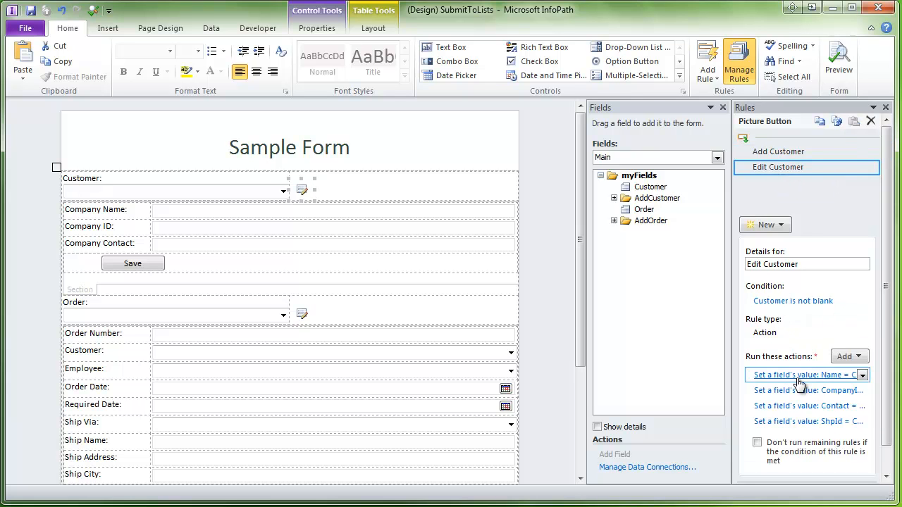
pyautogui.click(614, 198)
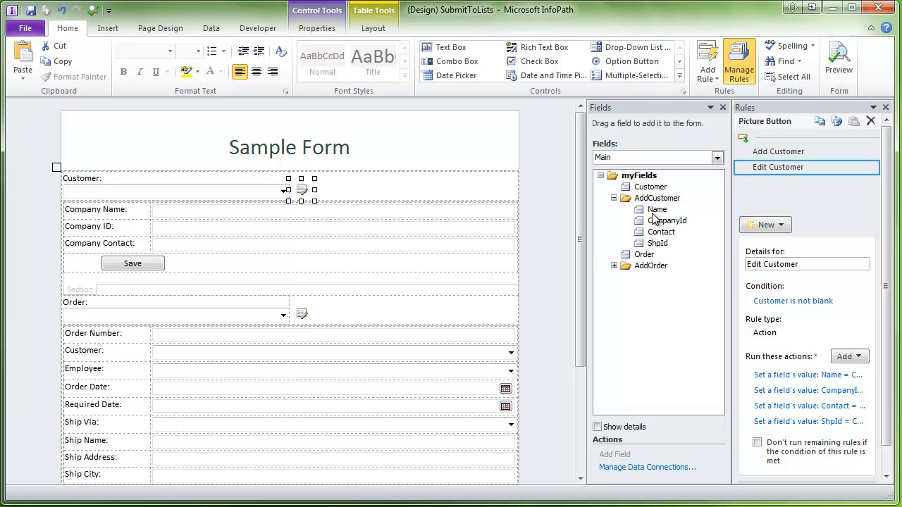
pyautogui.click(683, 158)
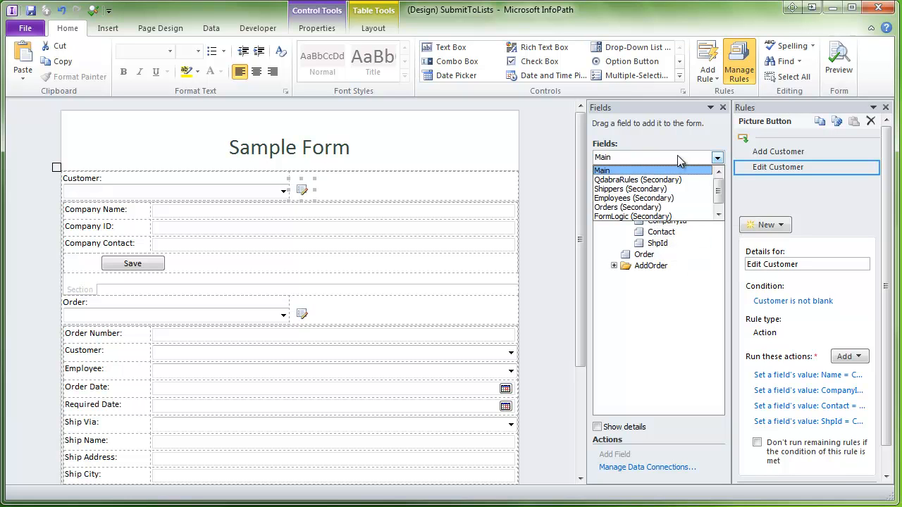
pyautogui.scroll(-1, 719, 195)
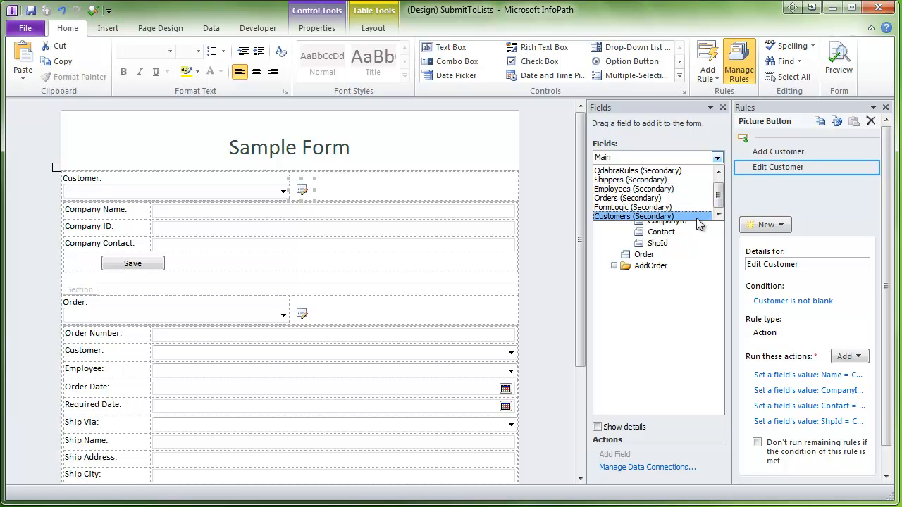
pyautogui.click(695, 218)
pyautogui.click(614, 199)
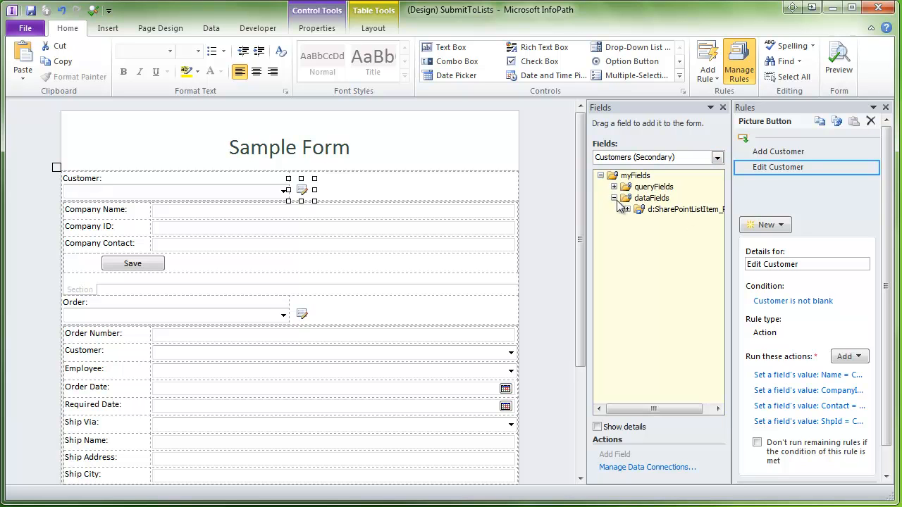
pyautogui.click(627, 209)
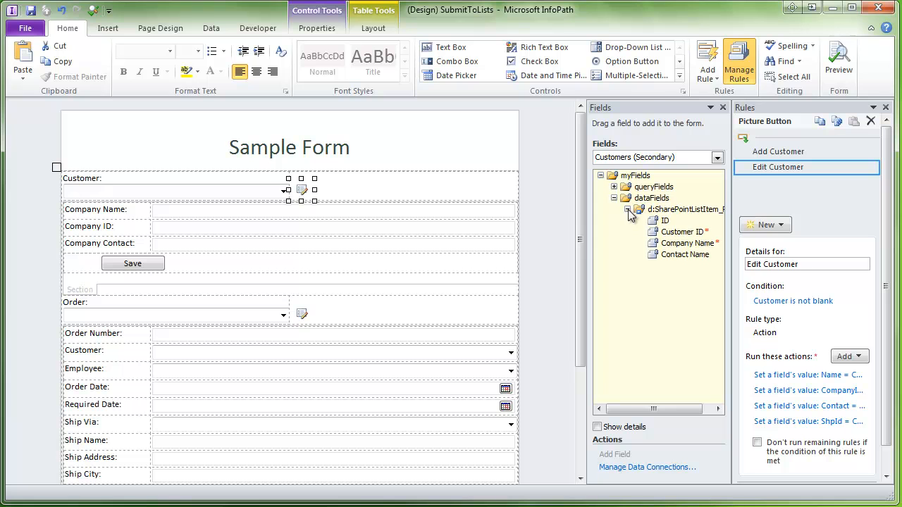
pyautogui.click(829, 376)
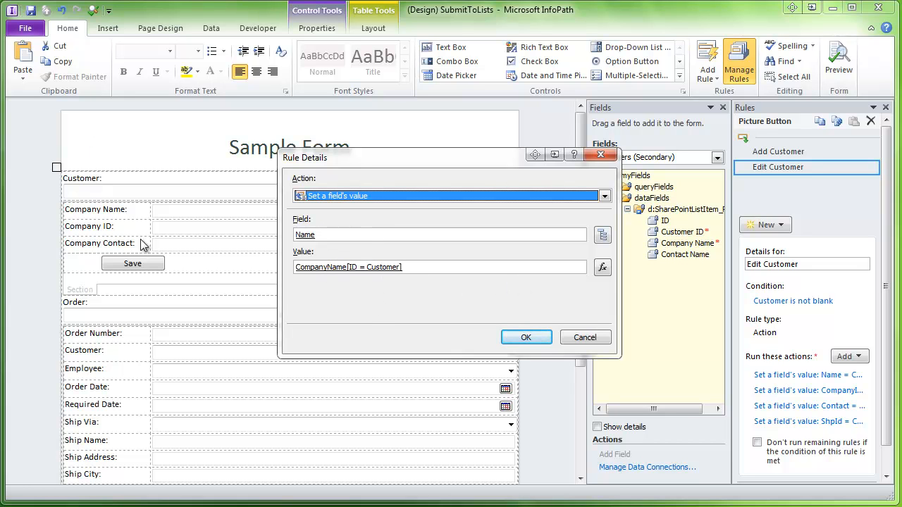
pyautogui.click(573, 342)
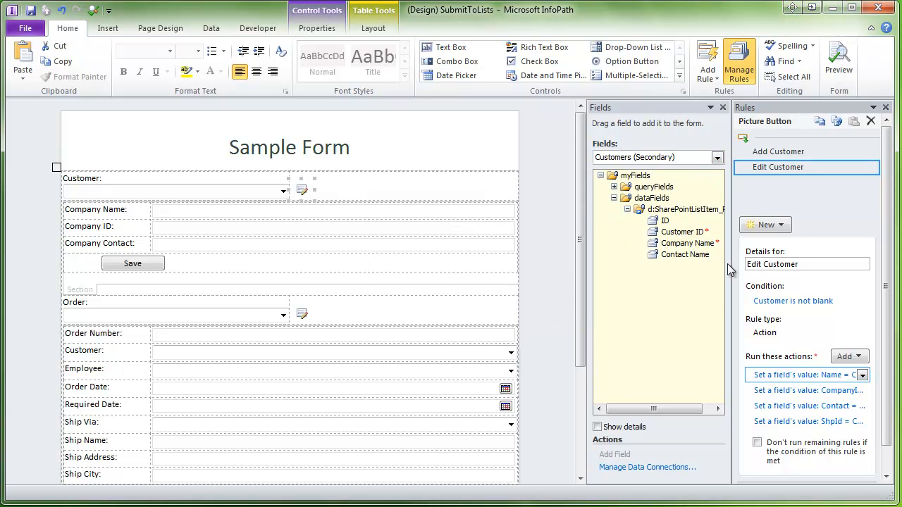
pyautogui.click(757, 388)
pyautogui.click(717, 157)
pyautogui.moveTo(719, 207); pyautogui.dragTo(719, 197)
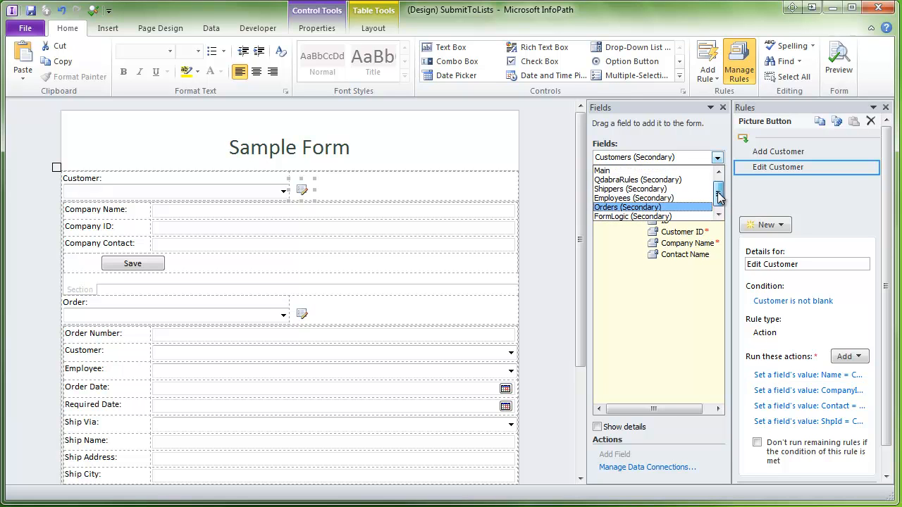
pyautogui.click(608, 171)
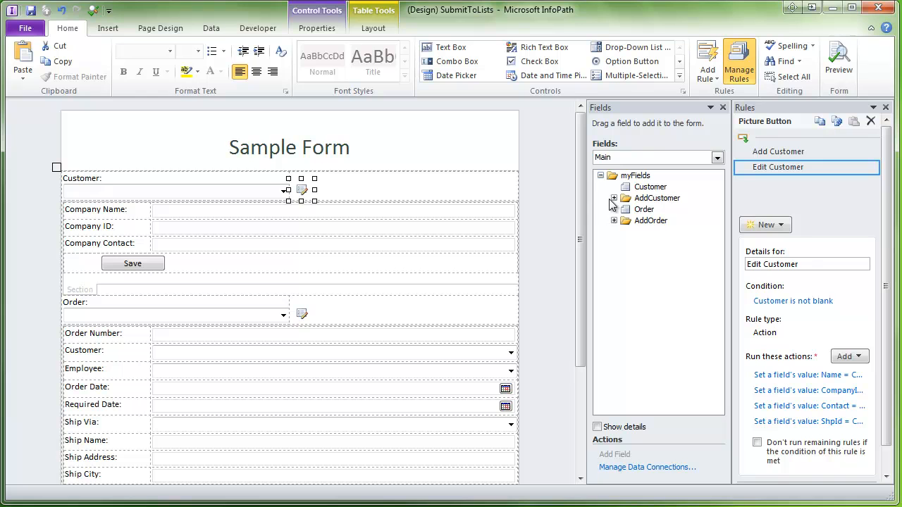
pyautogui.click(614, 199)
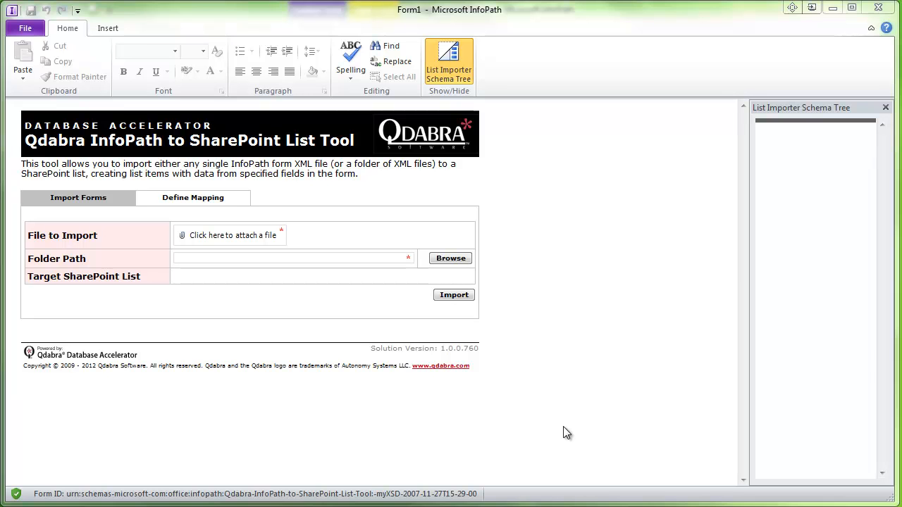
# - Switch the SharePoint List Tool form to its Define Mapping page
pyautogui.click(236, 202)
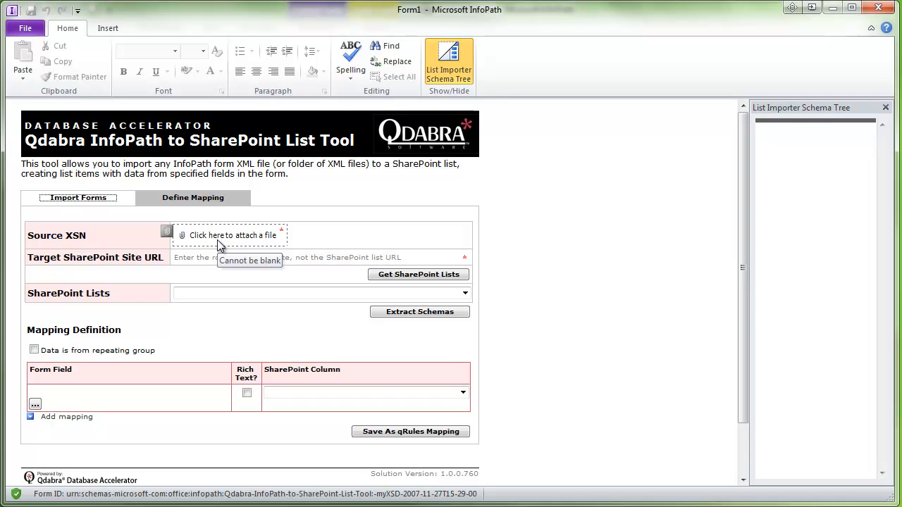
# - Attach SubmitToLists.xsn from the Asst'd folder as the Source XSN
pyautogui.click(219, 240)
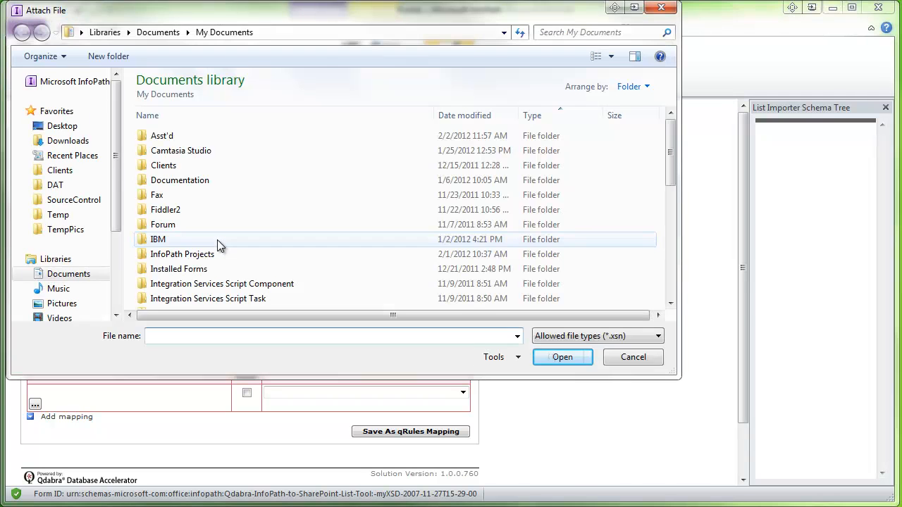
pyautogui.doubleClick(233, 134)
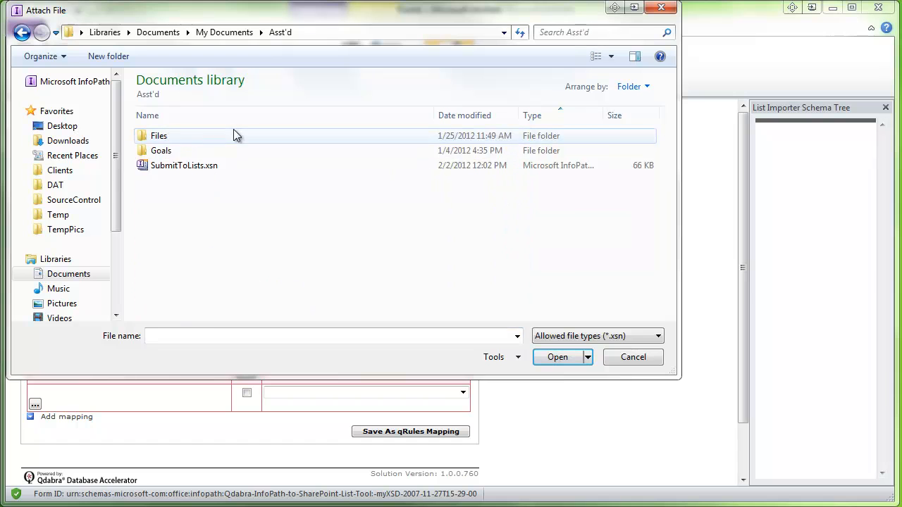
pyautogui.doubleClick(212, 165)
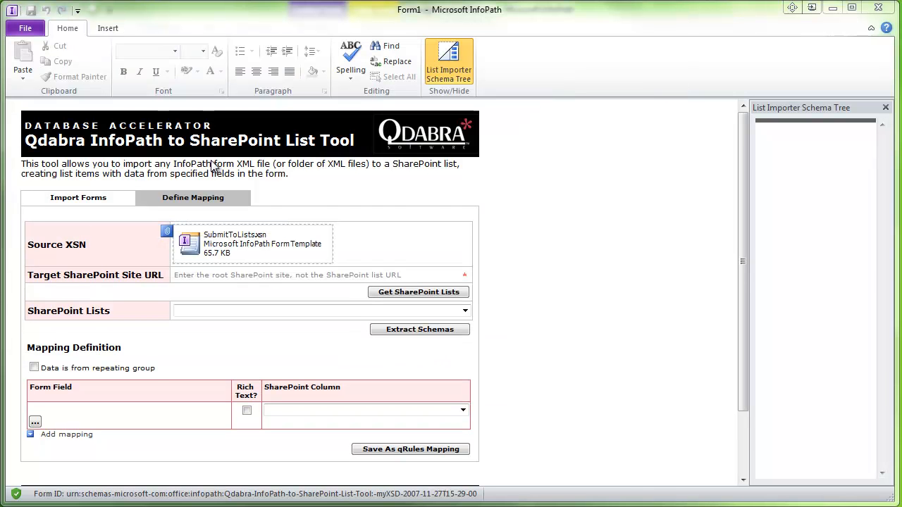
pyautogui.click(308, 275)
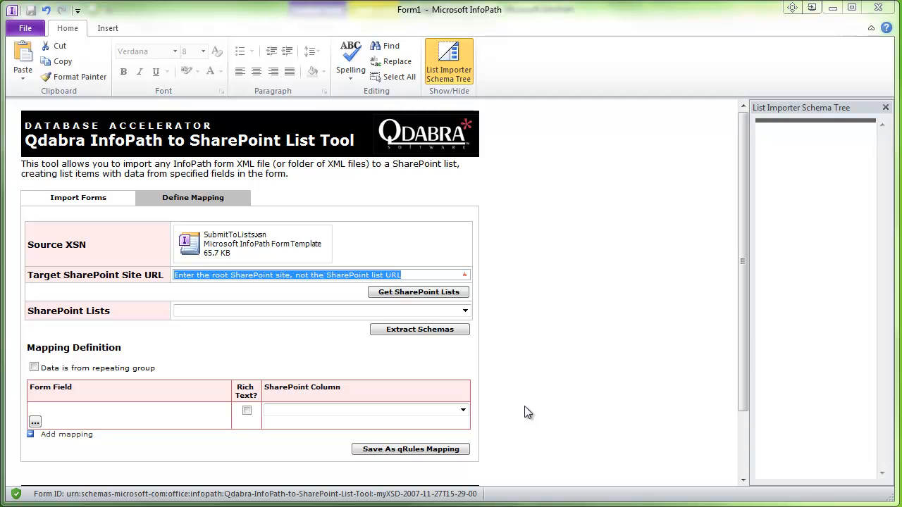
pyautogui.write('http://qshp2010/nw')
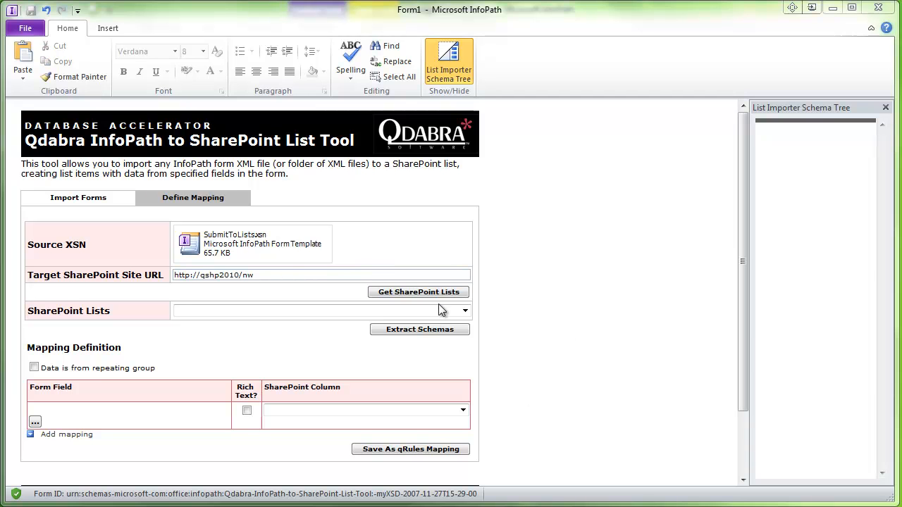
pyautogui.click(436, 293)
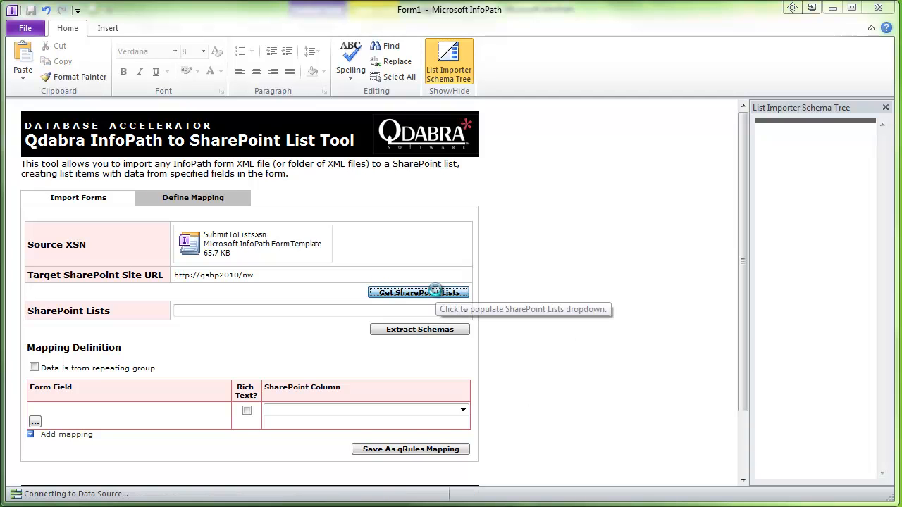
pyautogui.click(466, 311)
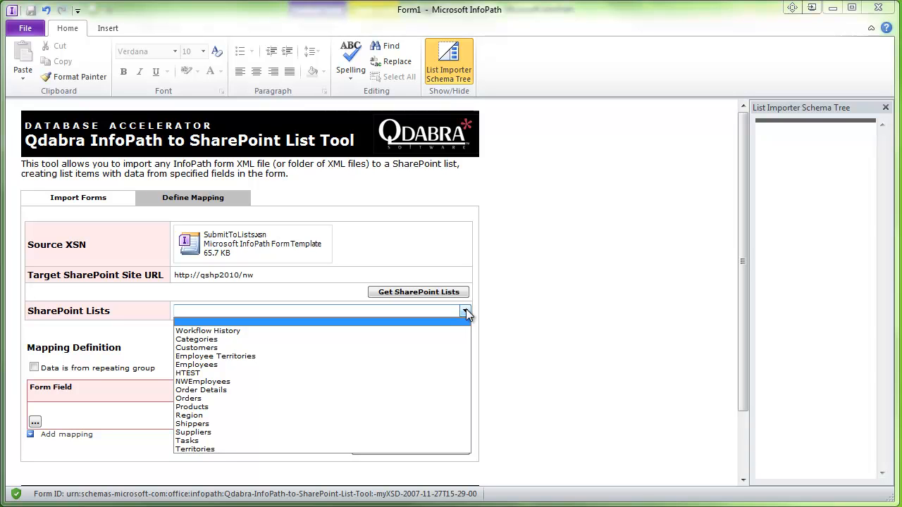
pyautogui.click(321, 348)
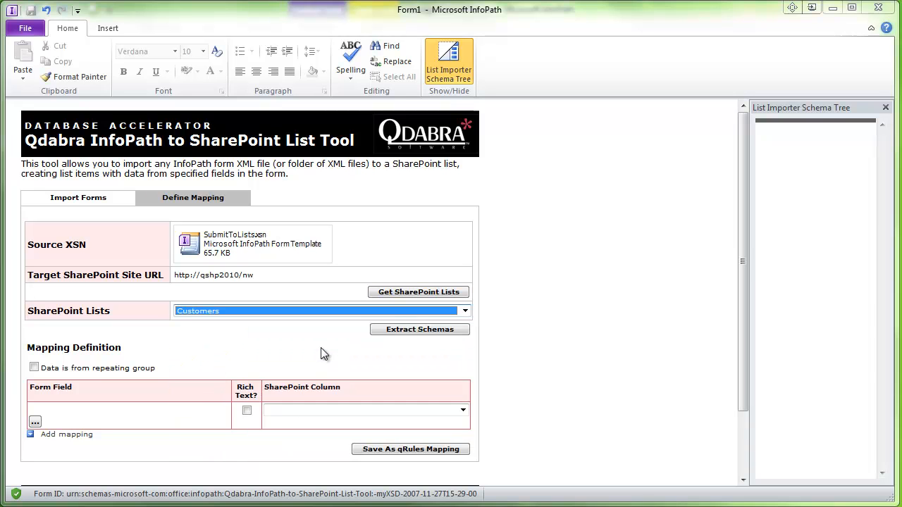
pyautogui.click(389, 329)
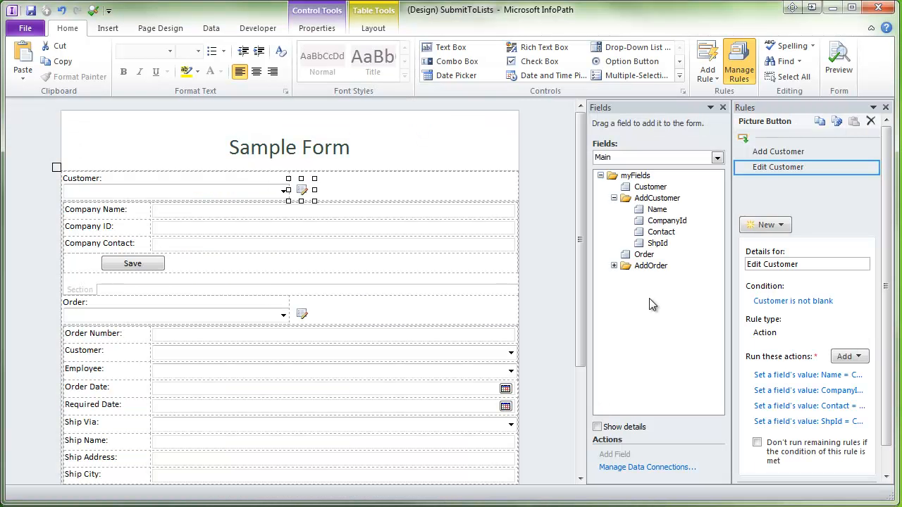
pyautogui.click(659, 198)
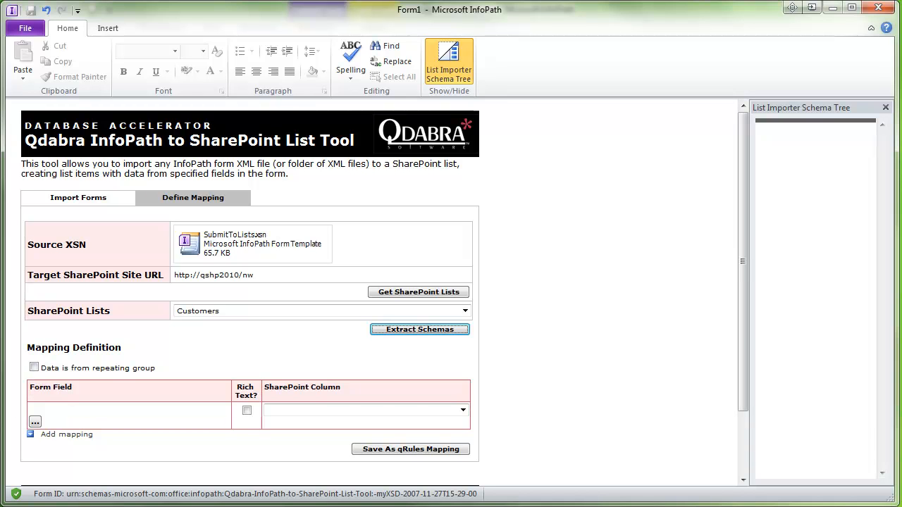
# - Map the AddCustomer Name field to the Company Name column in the first row
pyautogui.click(36, 424)
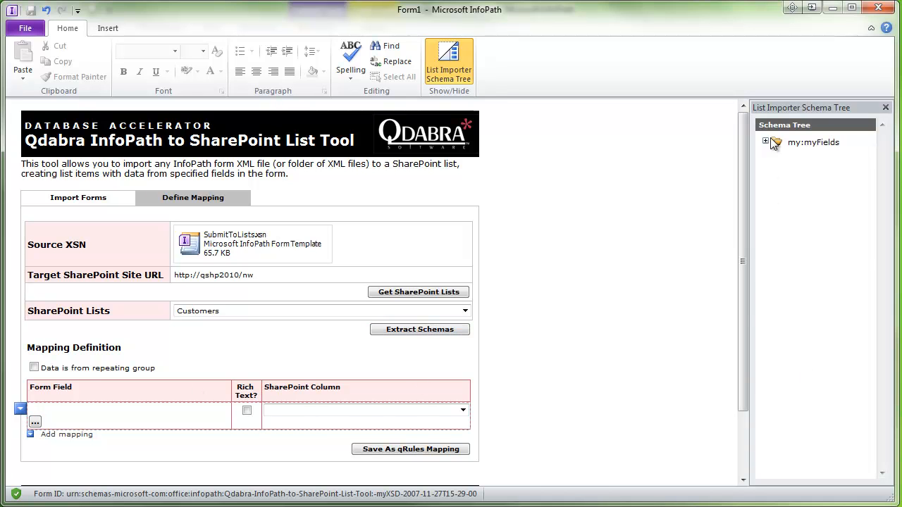
pyautogui.click(765, 141)
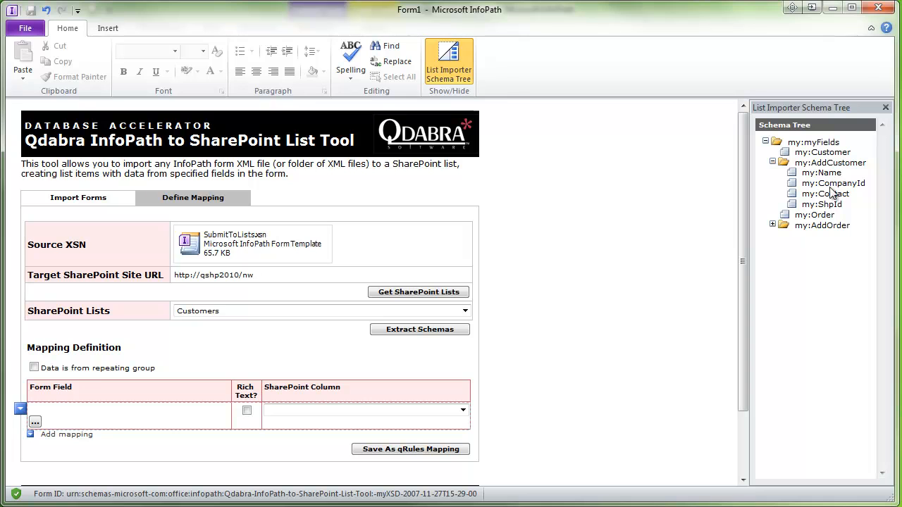
pyautogui.doubleClick(822, 172)
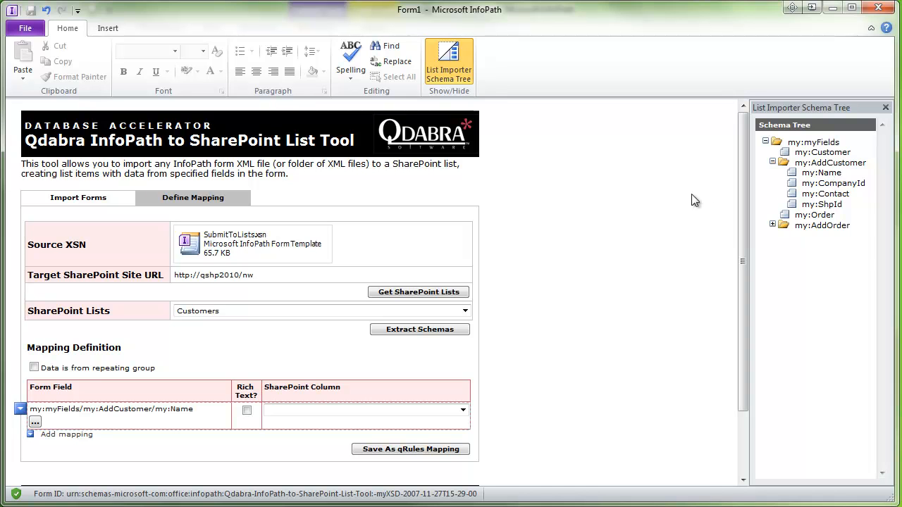
pyautogui.click(284, 412)
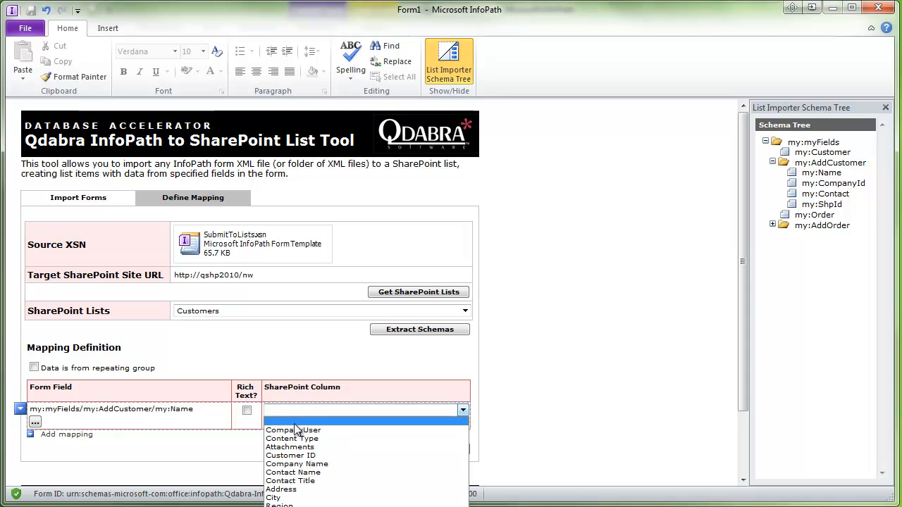
pyautogui.click(310, 465)
# - Map AddCustomer CompanyId to the Customer ID column in the second row
pyautogui.click(37, 450)
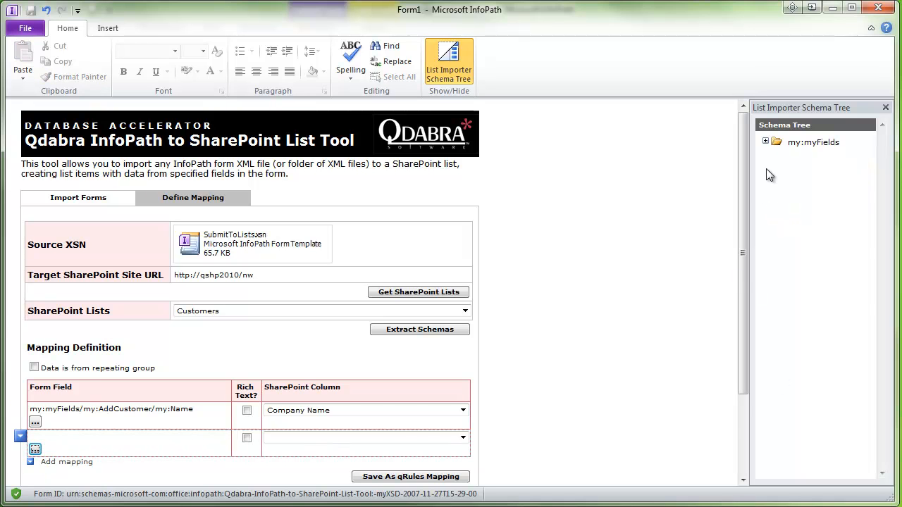
pyautogui.click(766, 141)
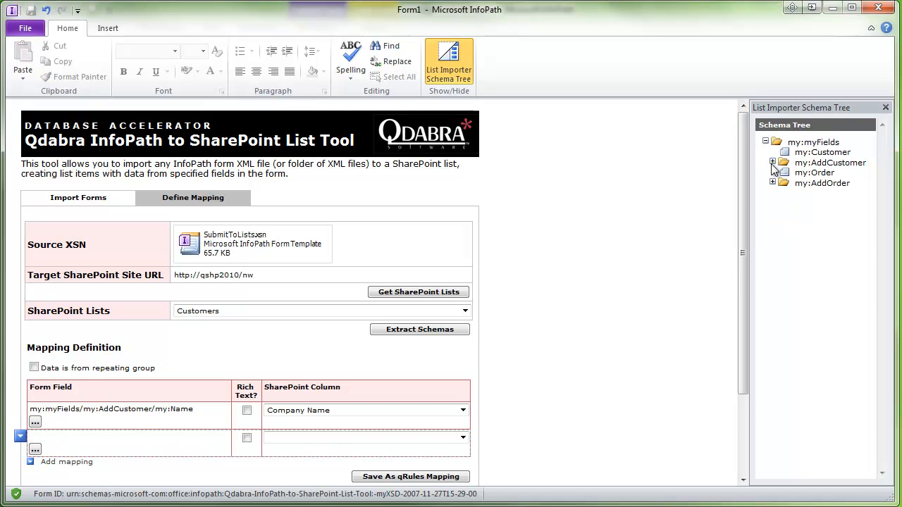
pyautogui.click(772, 162)
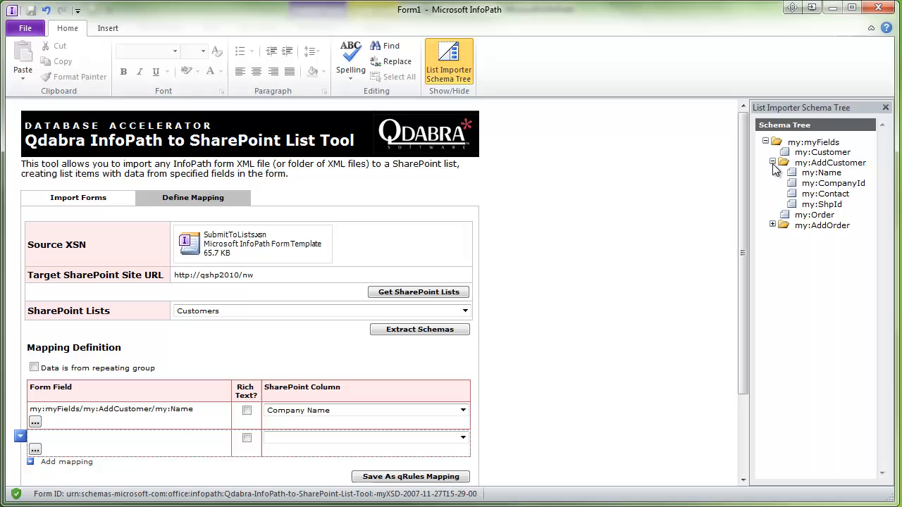
pyautogui.doubleClick(832, 185)
pyautogui.click(422, 440)
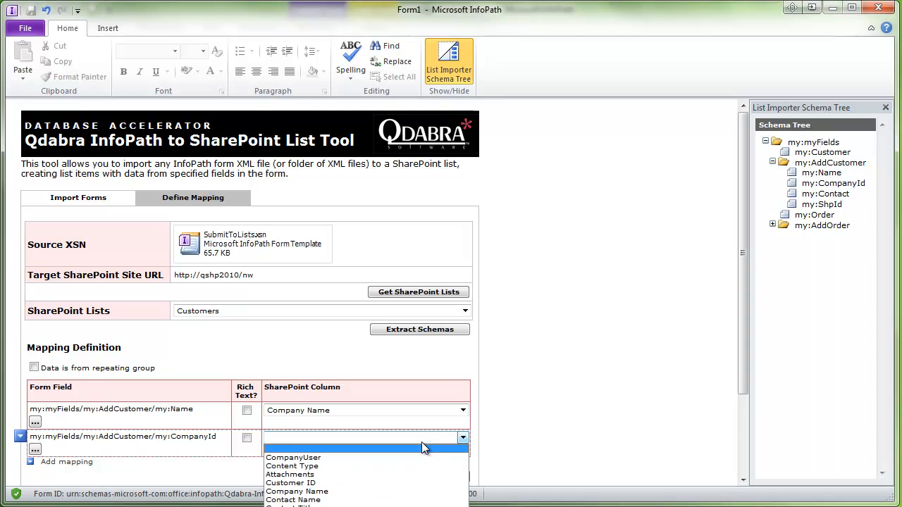
pyautogui.click(370, 483)
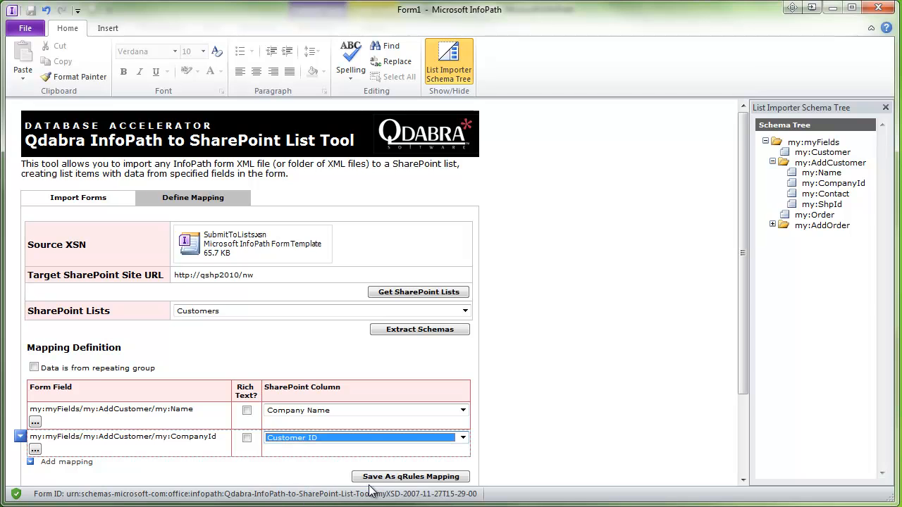
# - Add a third row mapping Contact to Contact Name, then save as qRules mapping
pyautogui.click(75, 463)
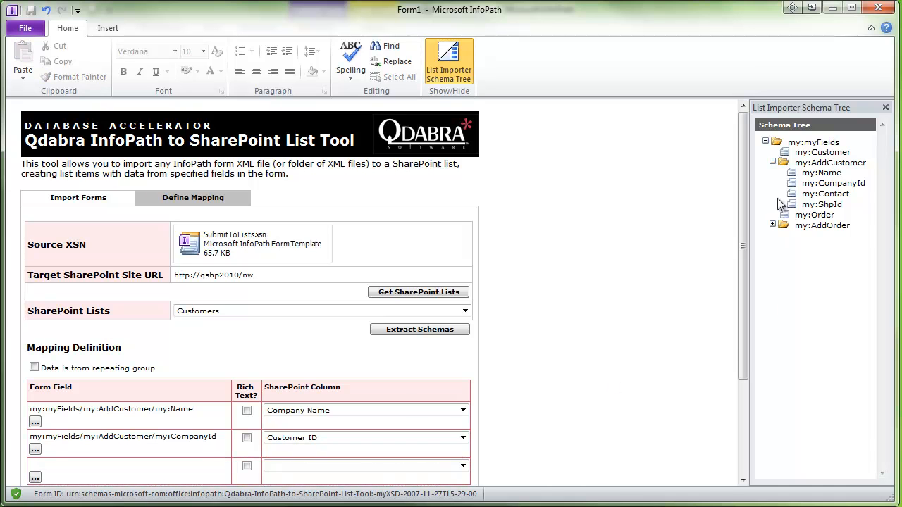
pyautogui.click(35, 477)
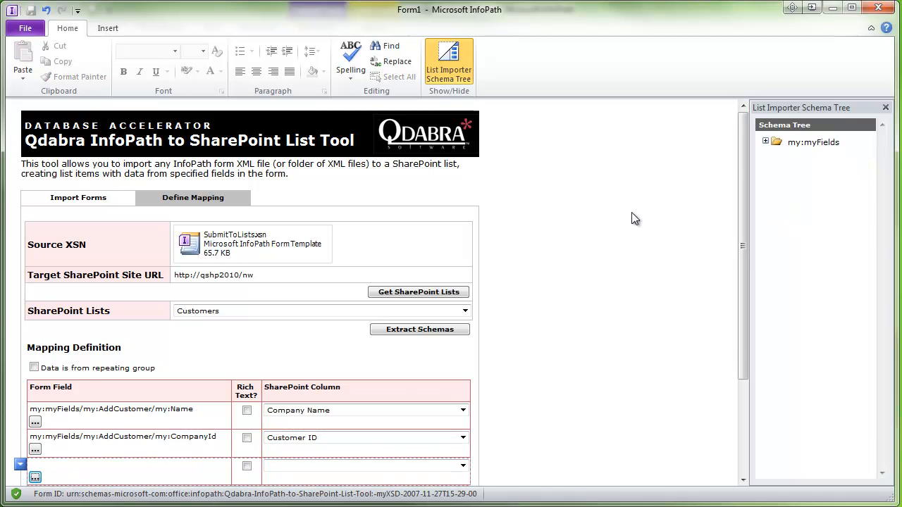
pyautogui.click(766, 142)
pyautogui.click(773, 162)
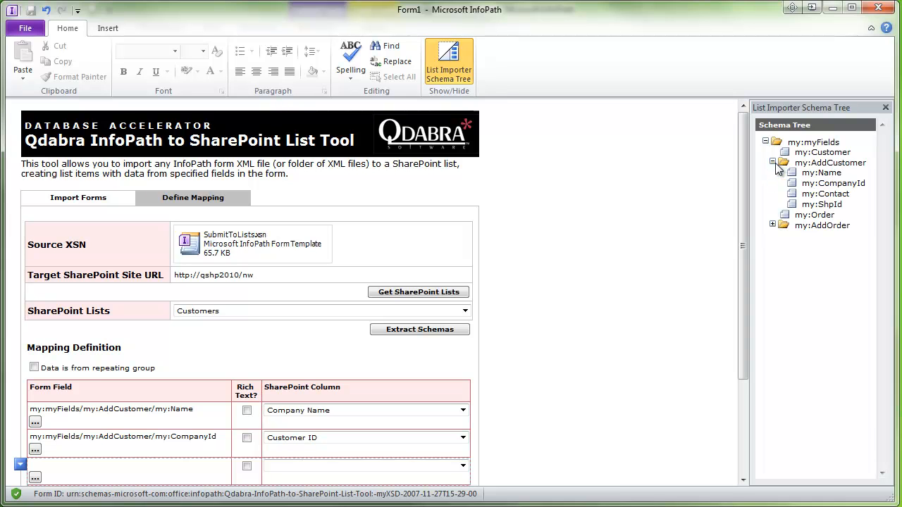
pyautogui.click(810, 194)
pyautogui.click(392, 465)
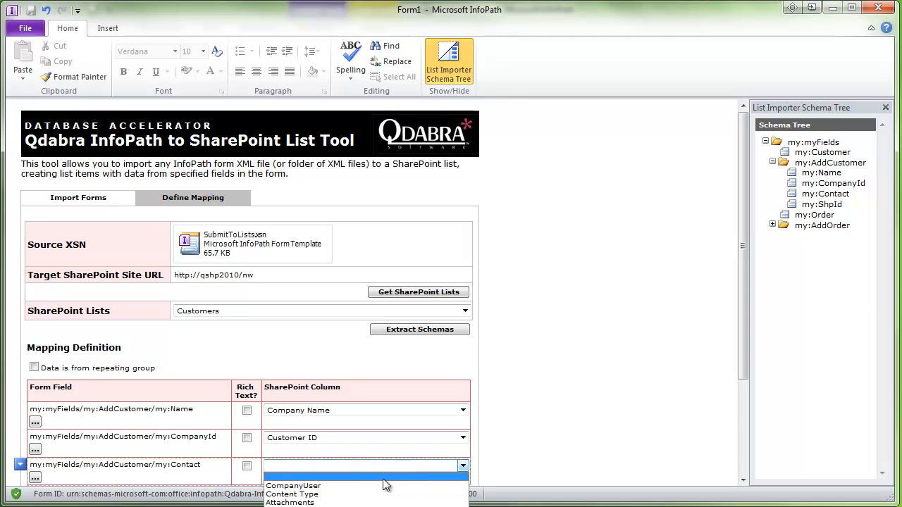
pyautogui.click(392, 506)
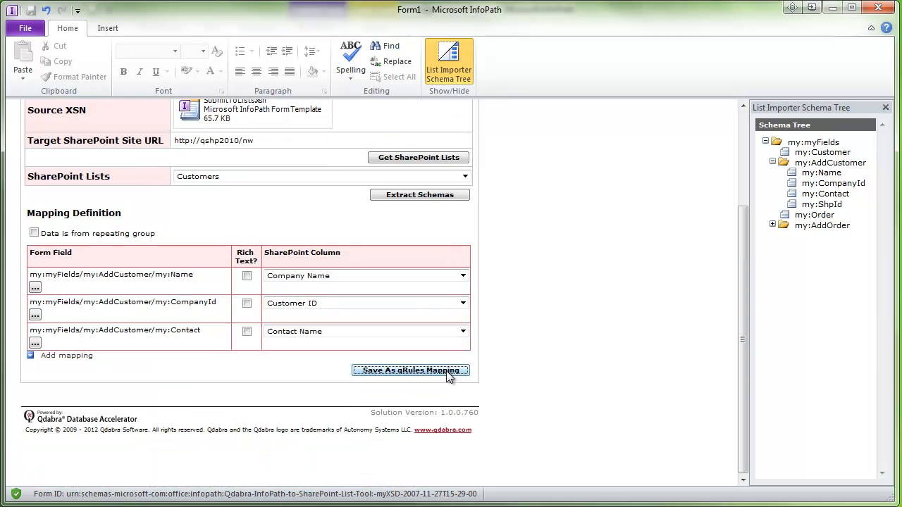
pyautogui.click(448, 372)
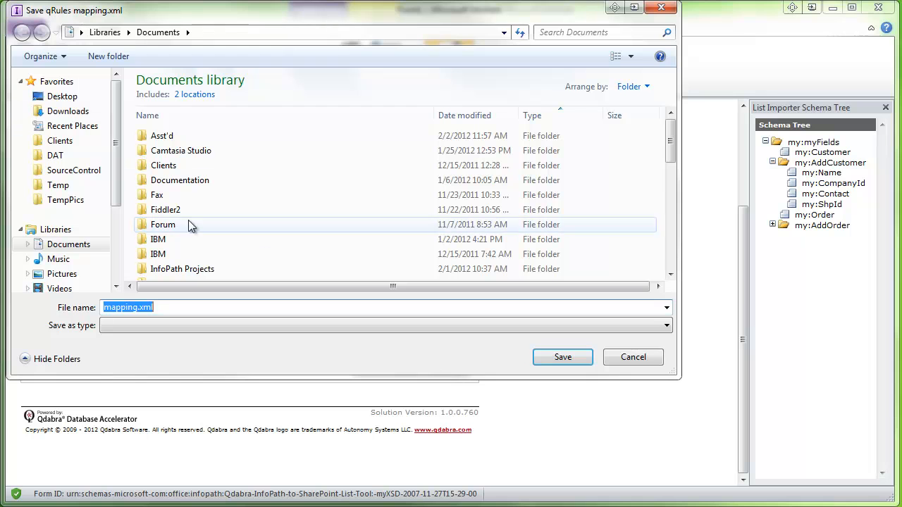
# - Save the customer mapping file under the name custMapping.xml
pyautogui.click(105, 308)
pyautogui.write('Cust')
pyautogui.press('Delete')
pyautogui.write('M')
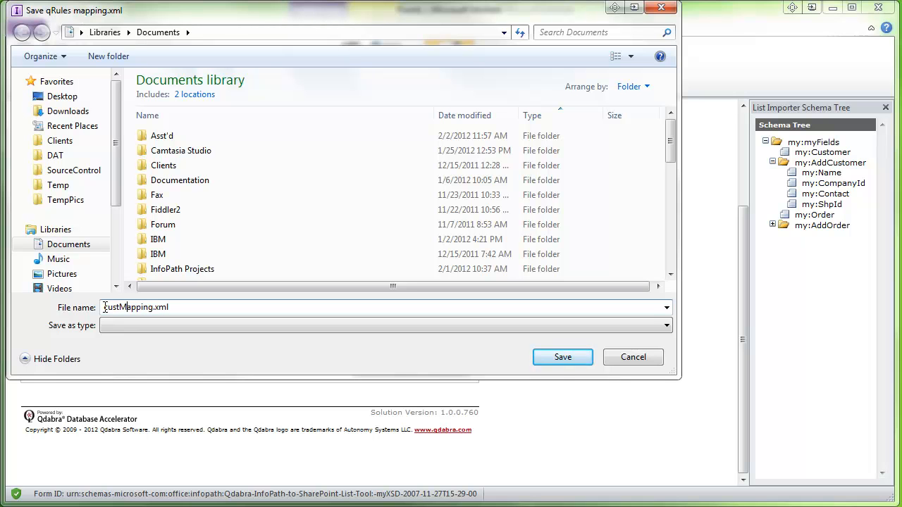
pyautogui.click(562, 356)
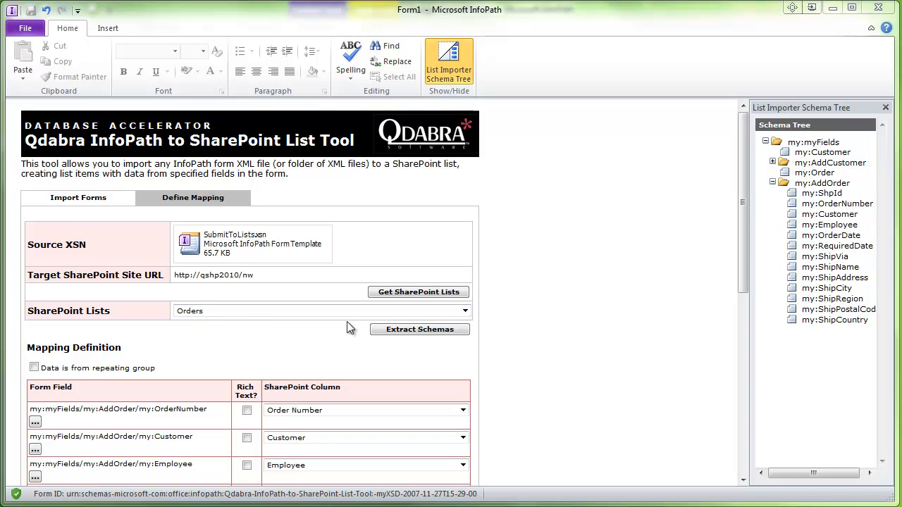
# - Close the running SharePoint List Tool form to return to SubmitToLists design view
pyautogui.moveTo(741, 223); pyautogui.dragTo(675, 197)
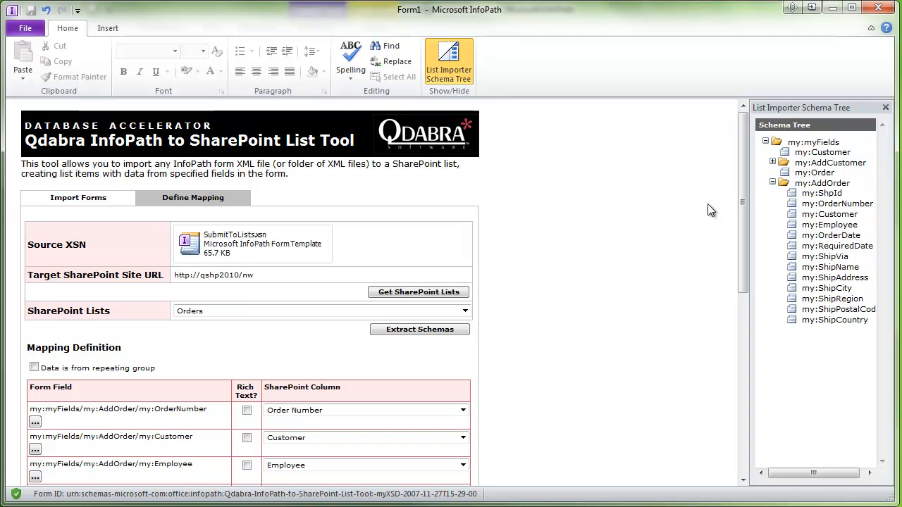
pyautogui.click(878, 7)
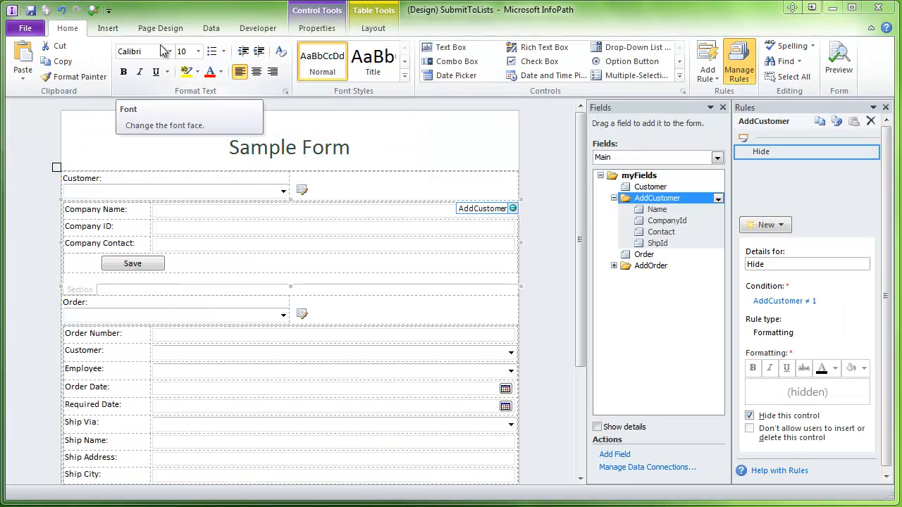
# - Add custMapping.xml and ordMapping.xml to the SubmitToLists template's resource files
pyautogui.click(210, 31)
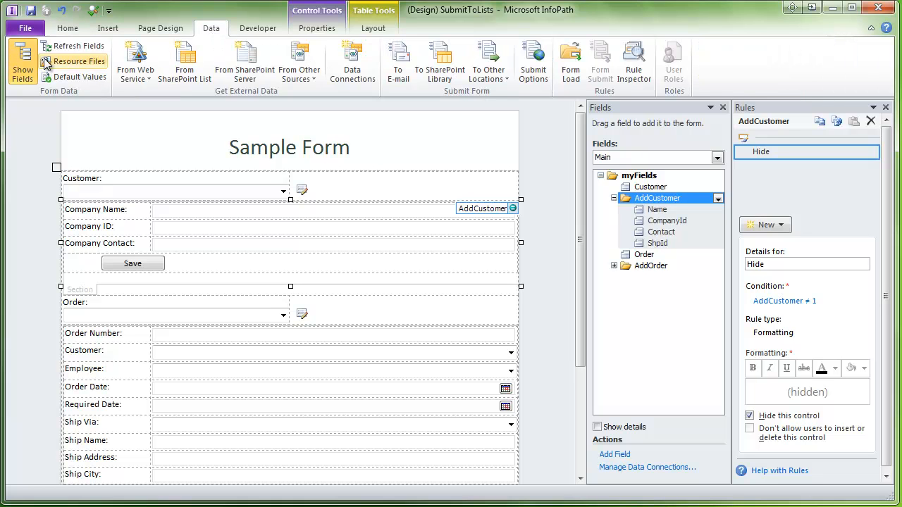
pyautogui.click(90, 65)
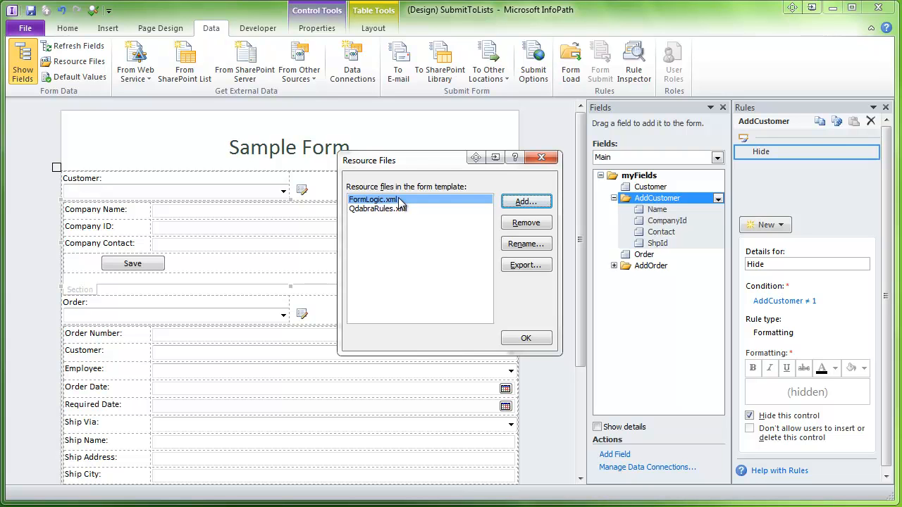
pyautogui.click(525, 202)
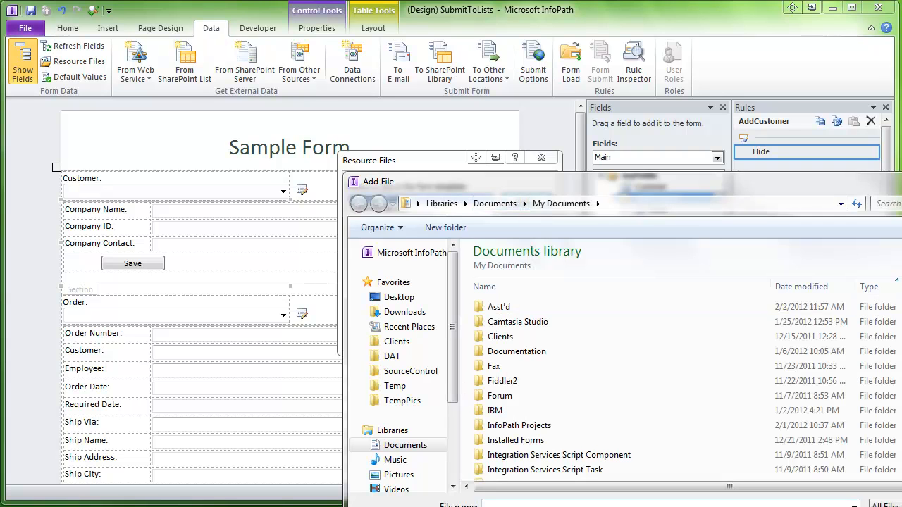
pyautogui.press('Escape')
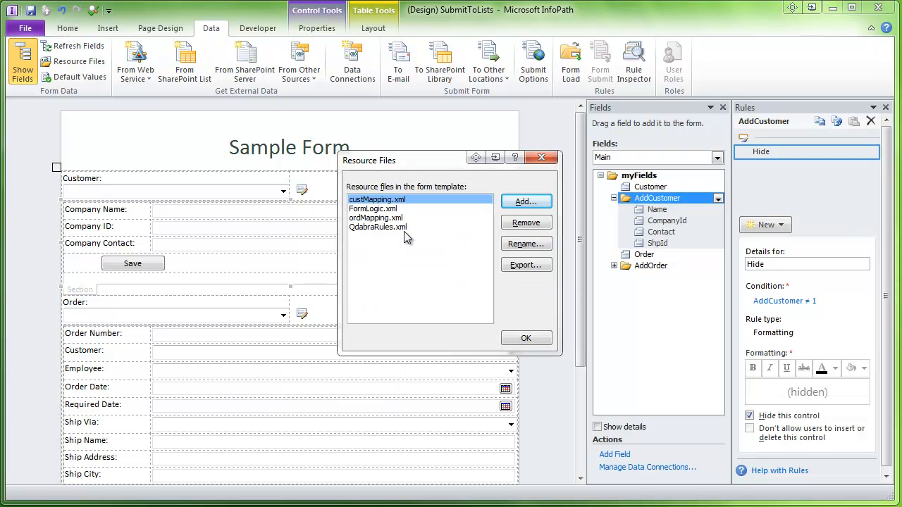
pyautogui.click(372, 210)
pyautogui.click(373, 220)
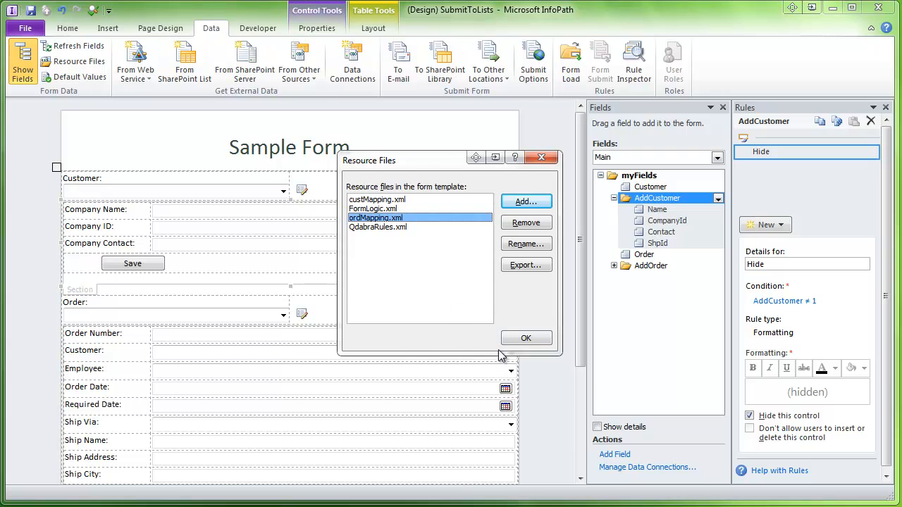
pyautogui.click(523, 338)
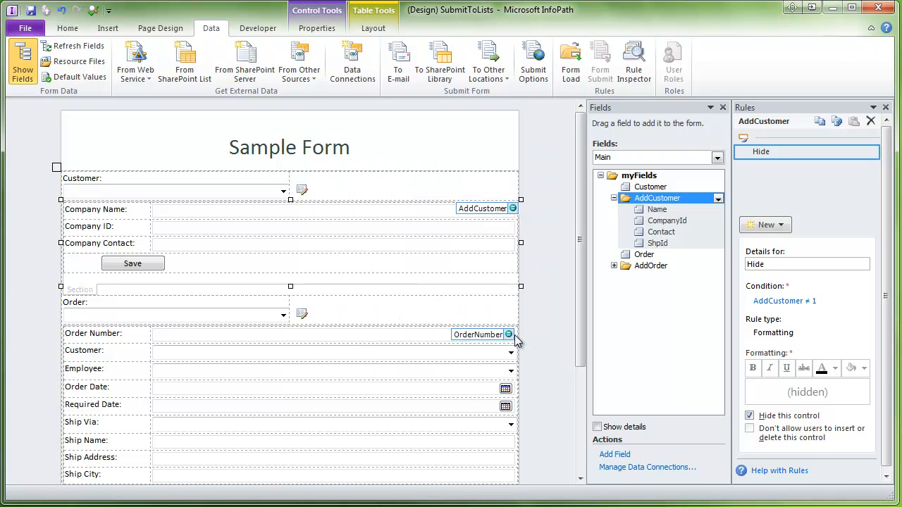
# - Create a receive-data XML connection named custMapping that reads the custMapping.xml resource file
pyautogui.click(656, 468)
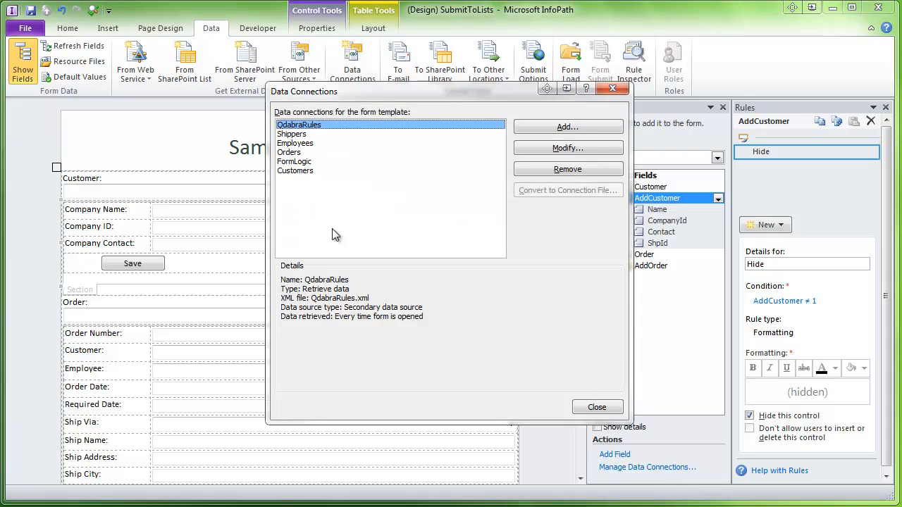
pyautogui.click(583, 128)
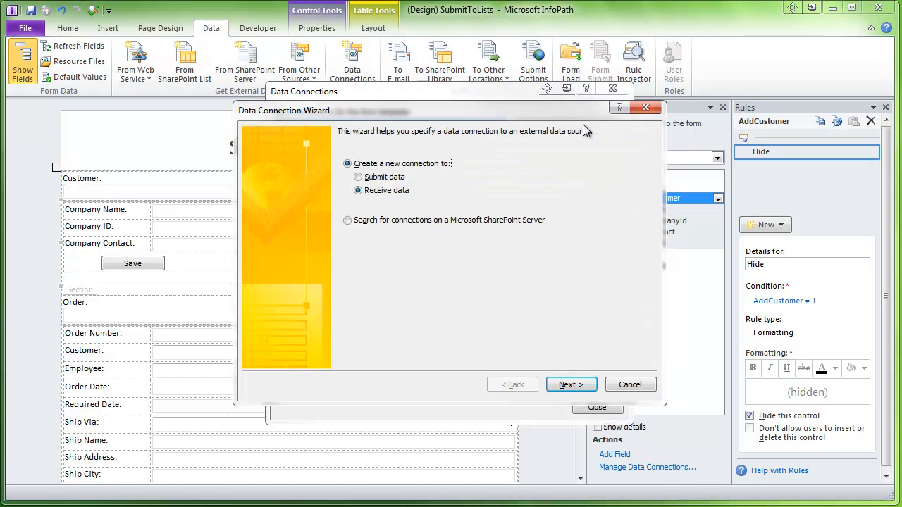
pyautogui.click(570, 384)
pyautogui.click(364, 240)
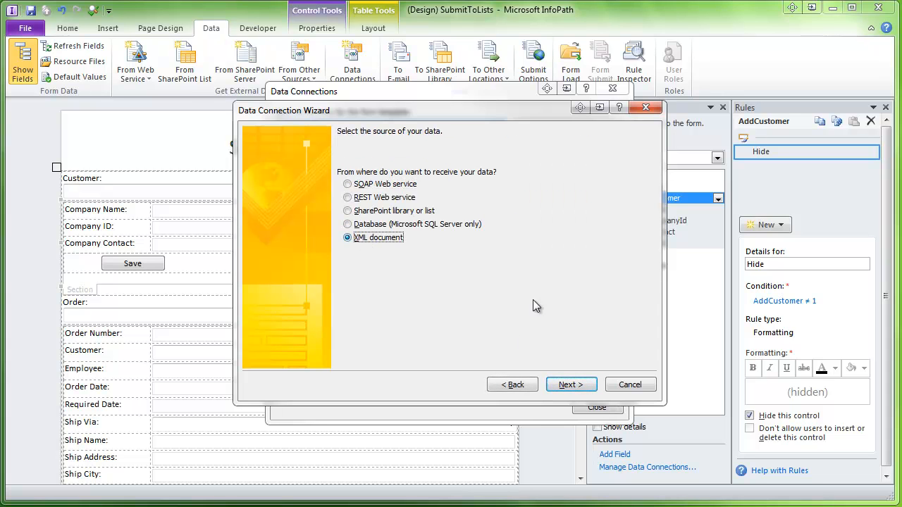
pyautogui.click(571, 384)
pyautogui.click(385, 232)
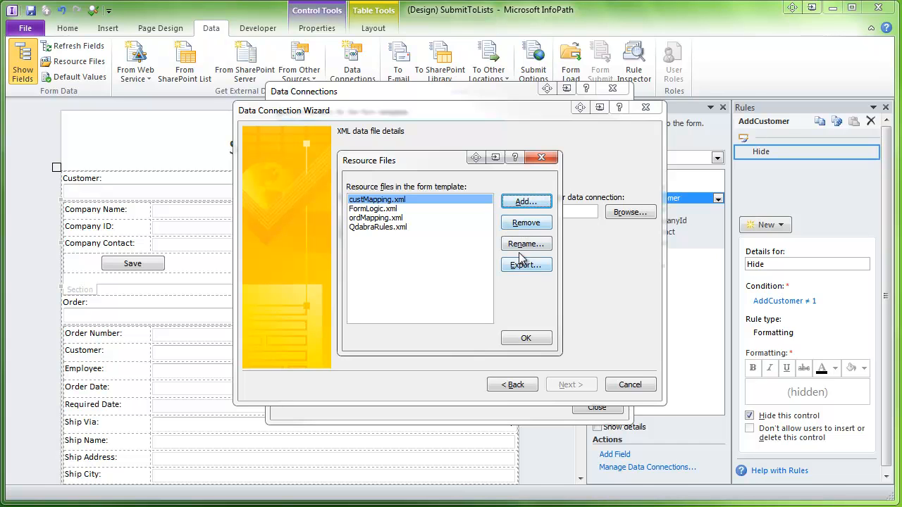
pyautogui.click(519, 339)
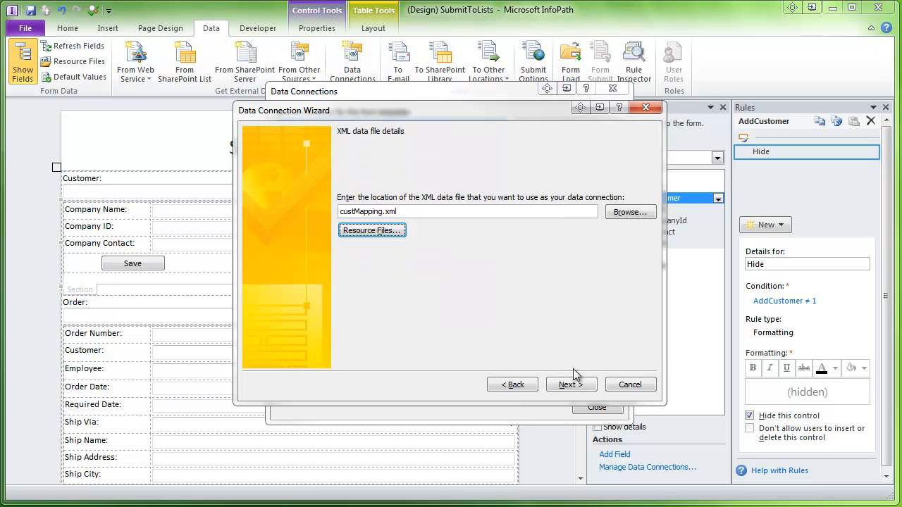
pyautogui.click(577, 384)
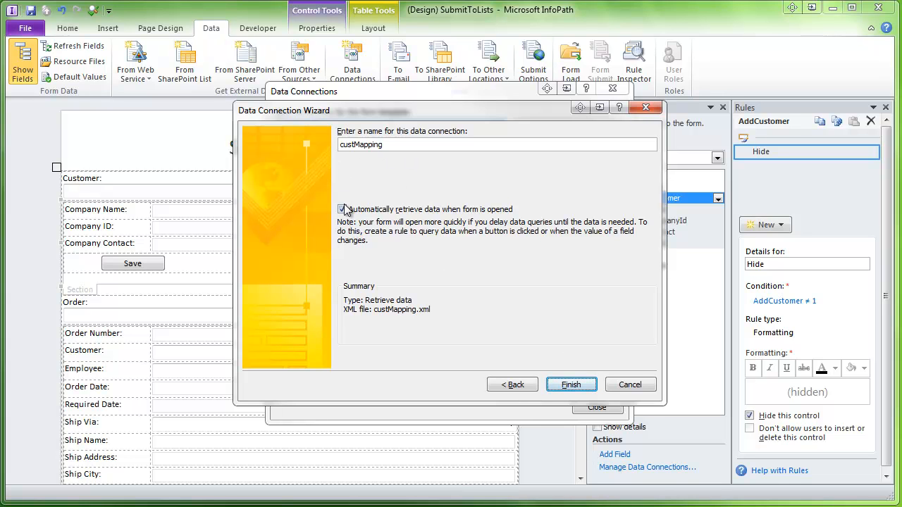
pyautogui.click(565, 386)
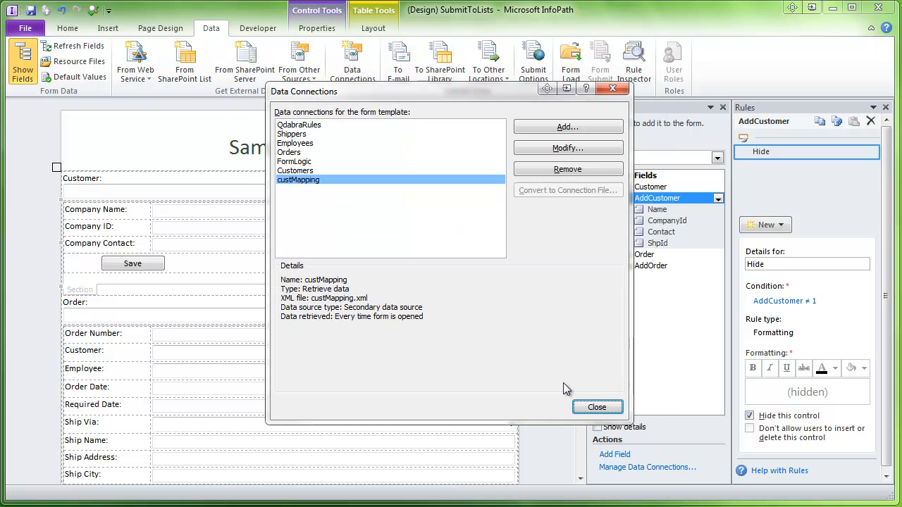
# - Create a receive-data XML connection named ordMapping that reads the ordMapping.xml resource file
pyautogui.click(575, 128)
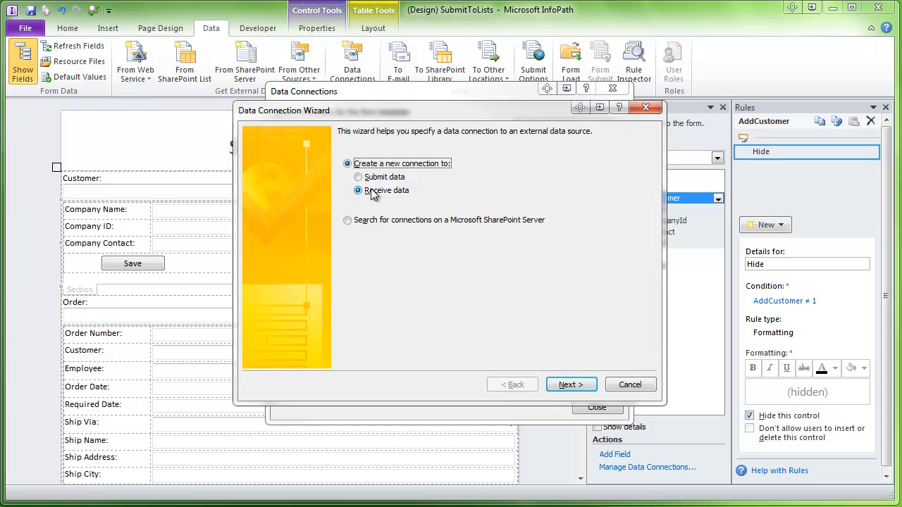
pyautogui.click(570, 385)
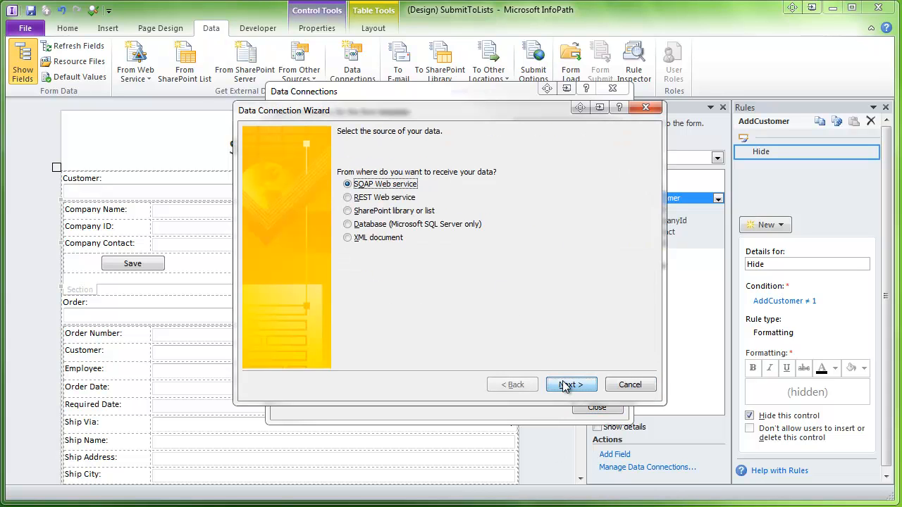
pyautogui.click(354, 240)
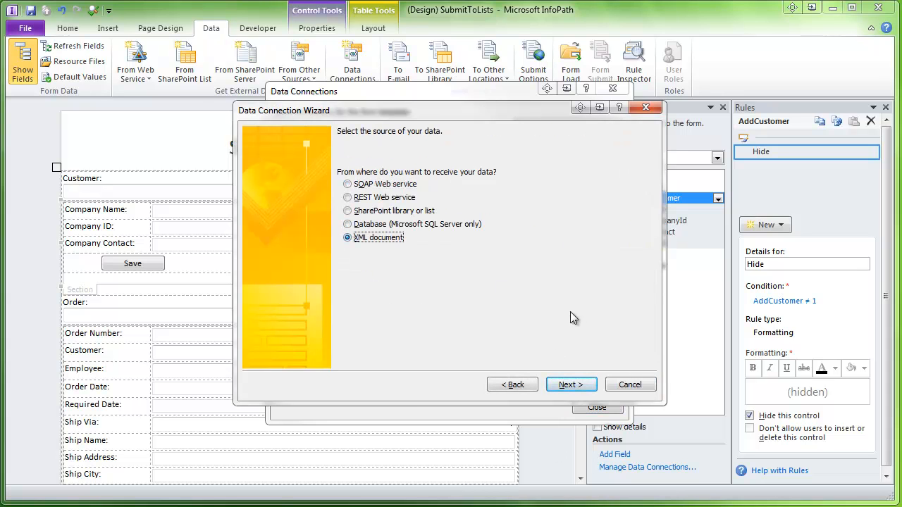
pyautogui.click(574, 392)
pyautogui.click(382, 233)
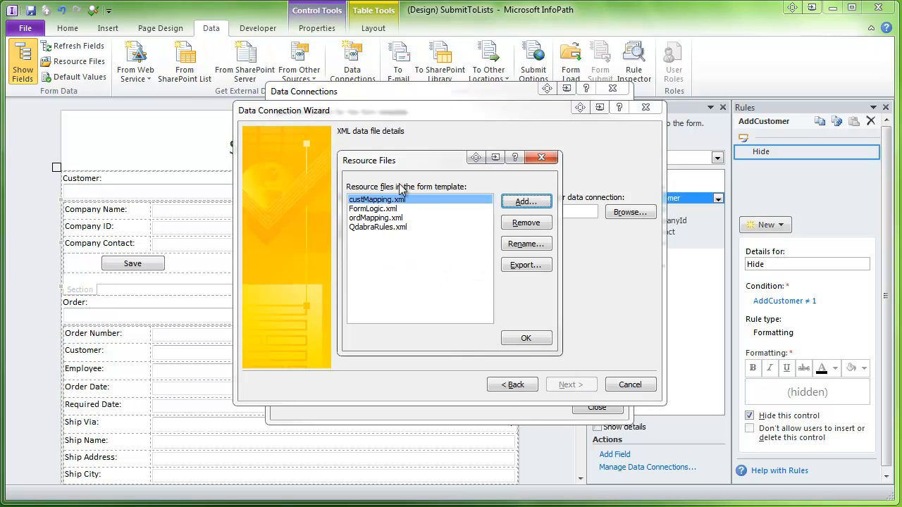
pyautogui.click(375, 219)
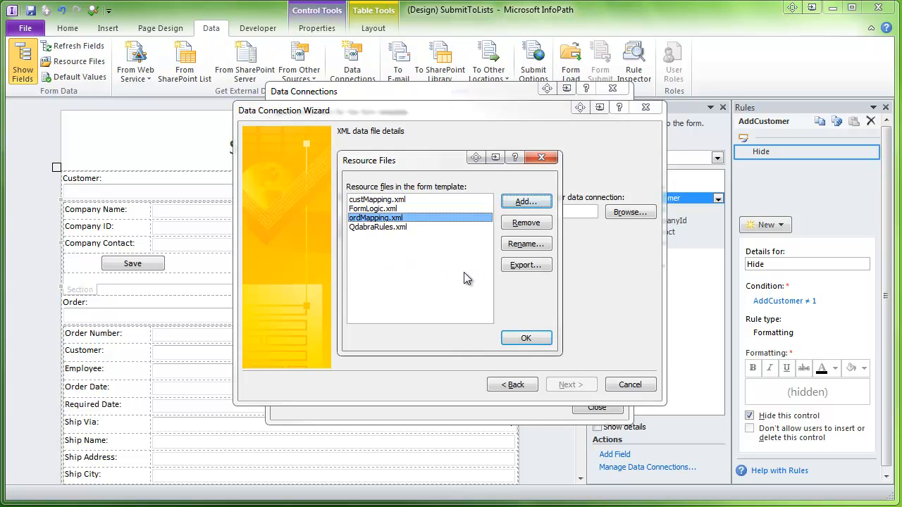
pyautogui.click(526, 338)
pyautogui.click(579, 384)
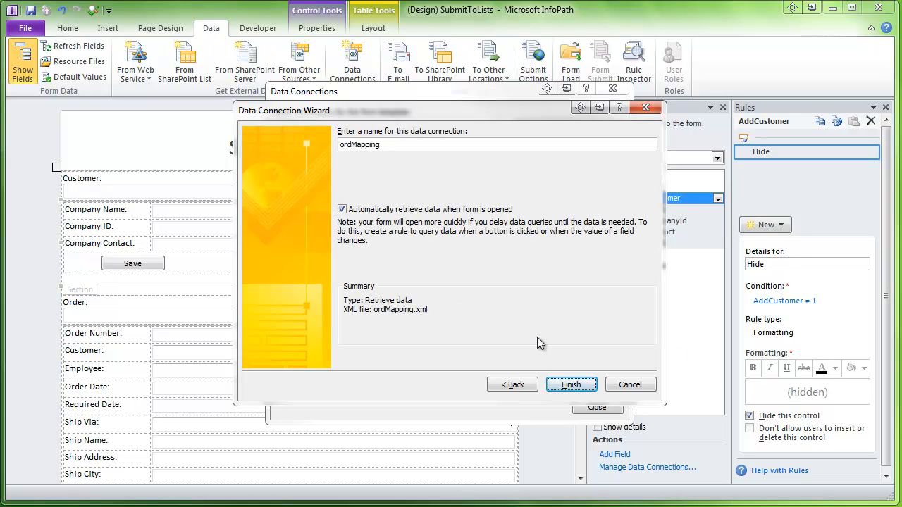
pyautogui.click(575, 384)
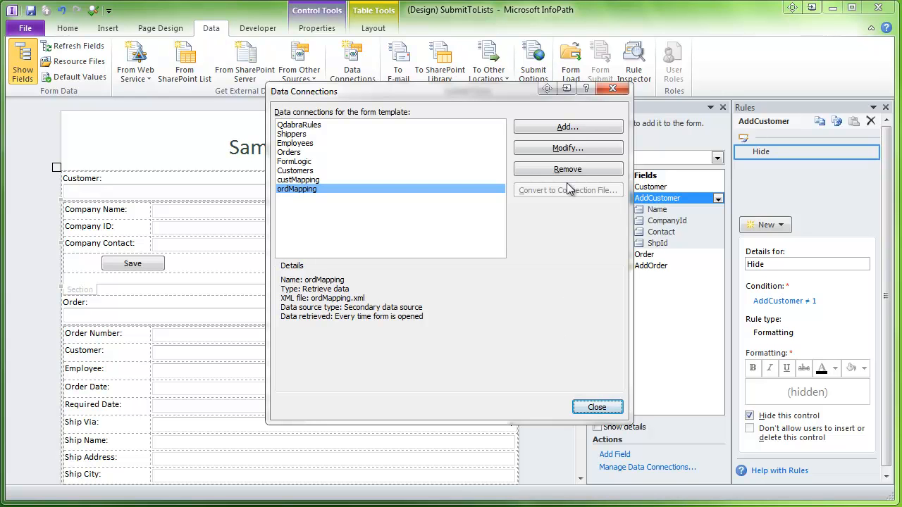
# - Start a new data connection that submits data to a web service
pyautogui.click(591, 130)
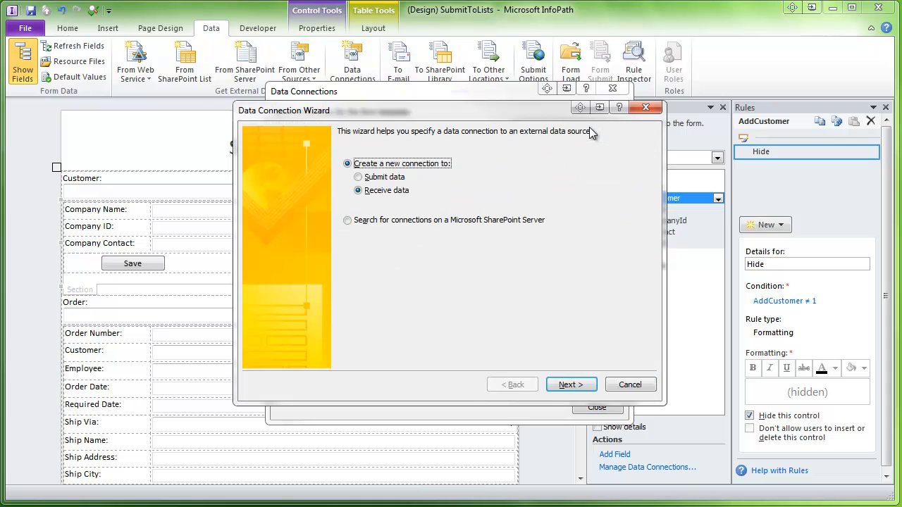
pyautogui.click(385, 178)
pyautogui.click(573, 386)
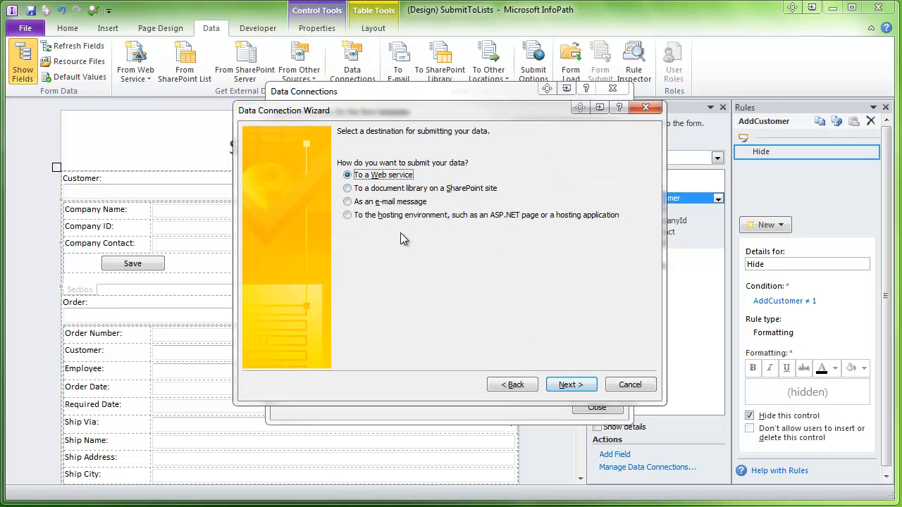
pyautogui.click(563, 386)
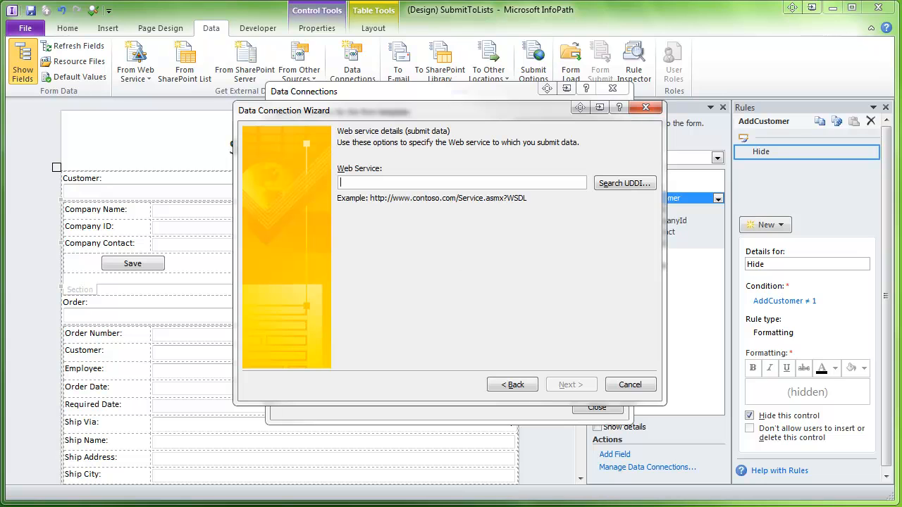
pyautogui.write('http://qshp2010/nw/_vti_bin/lists.asmx')
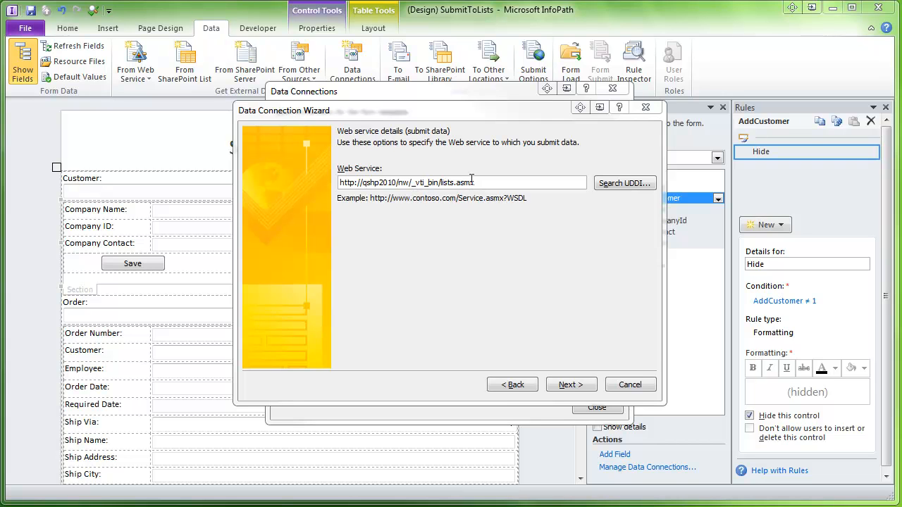
pyautogui.press('Return')
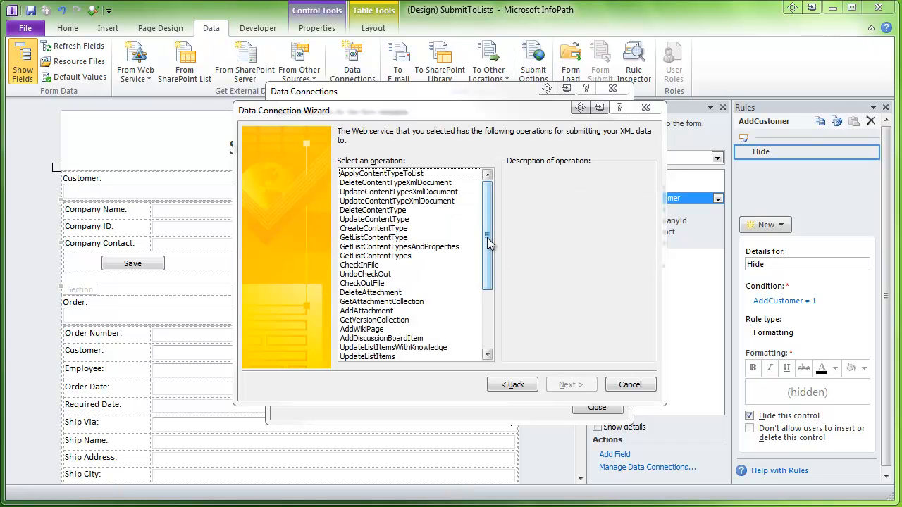
pyautogui.moveTo(490, 243); pyautogui.dragTo(489, 274)
pyautogui.click(356, 294)
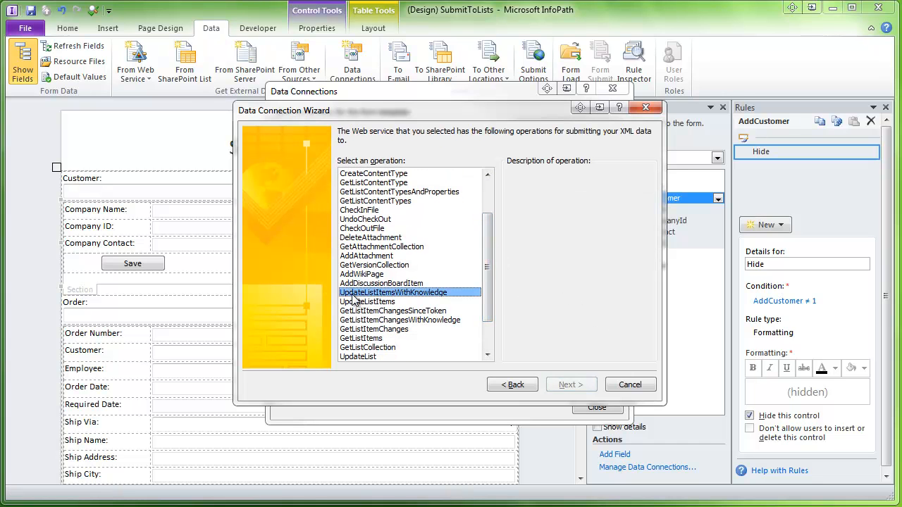
pyautogui.click(353, 301)
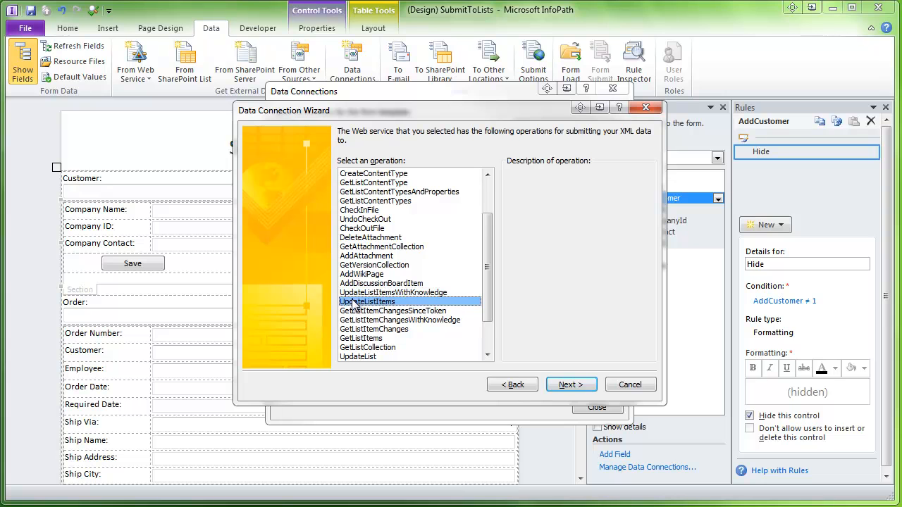
pyautogui.click(569, 385)
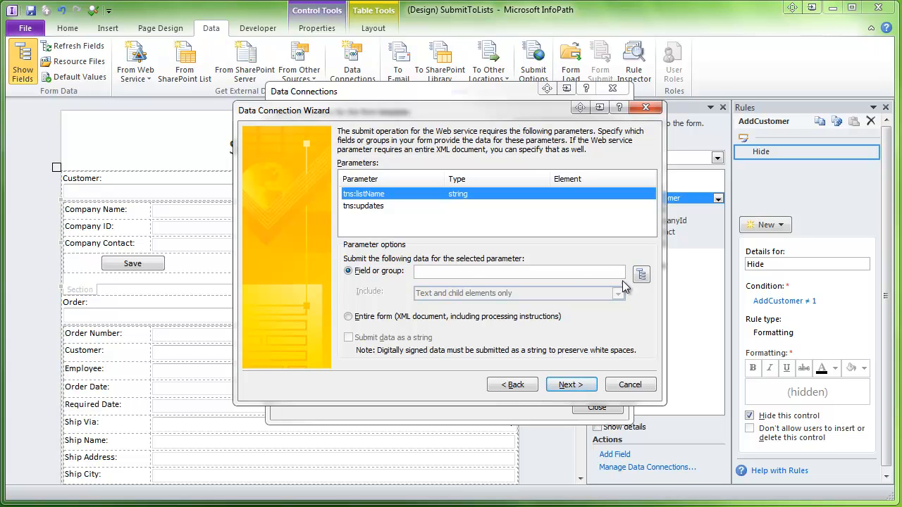
# - Map the tns:listName parameter to custMapping's ListCollection field
pyautogui.click(641, 275)
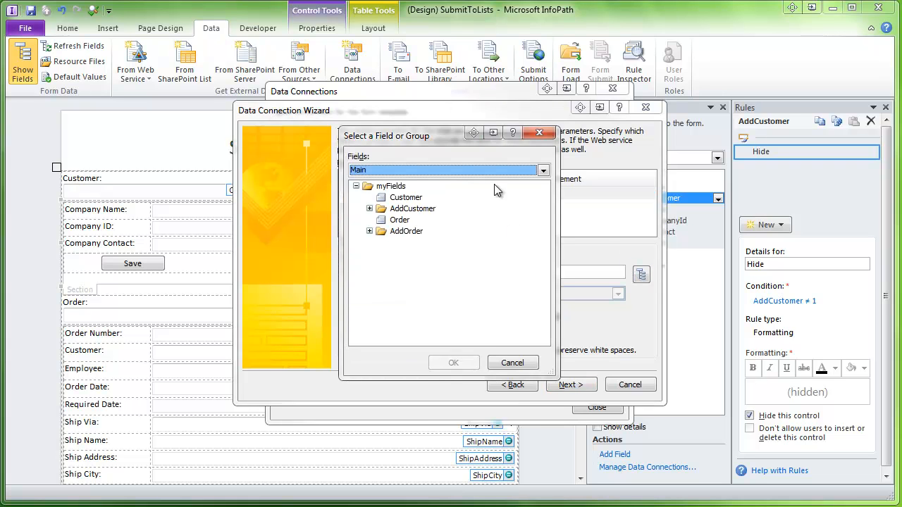
pyautogui.scroll(-2, 509, 173)
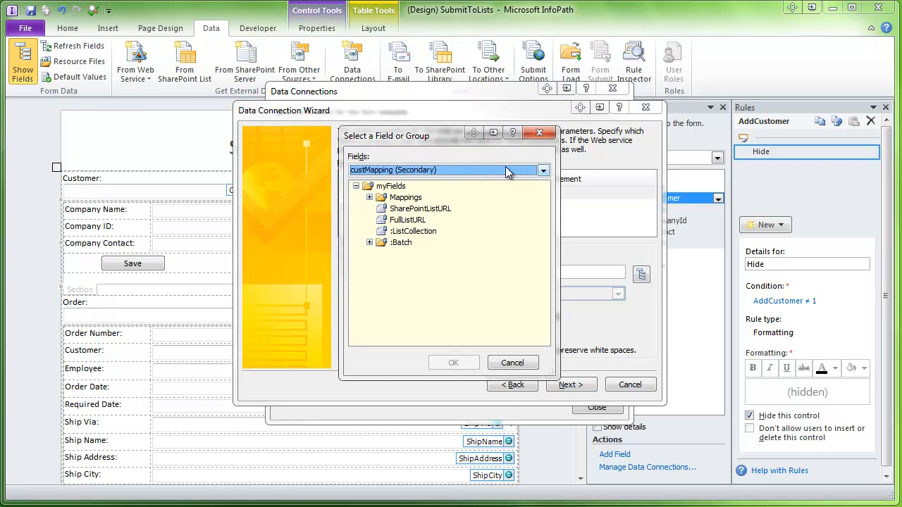
pyautogui.click(405, 232)
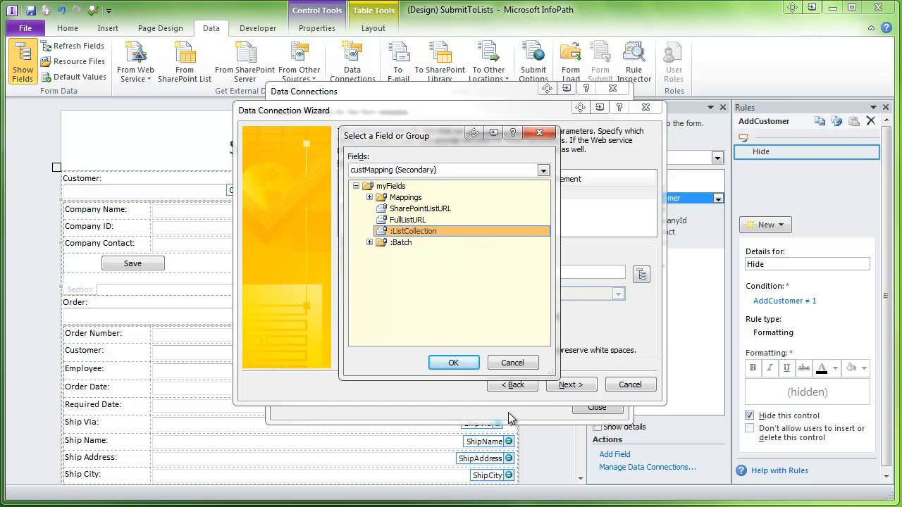
pyautogui.click(454, 363)
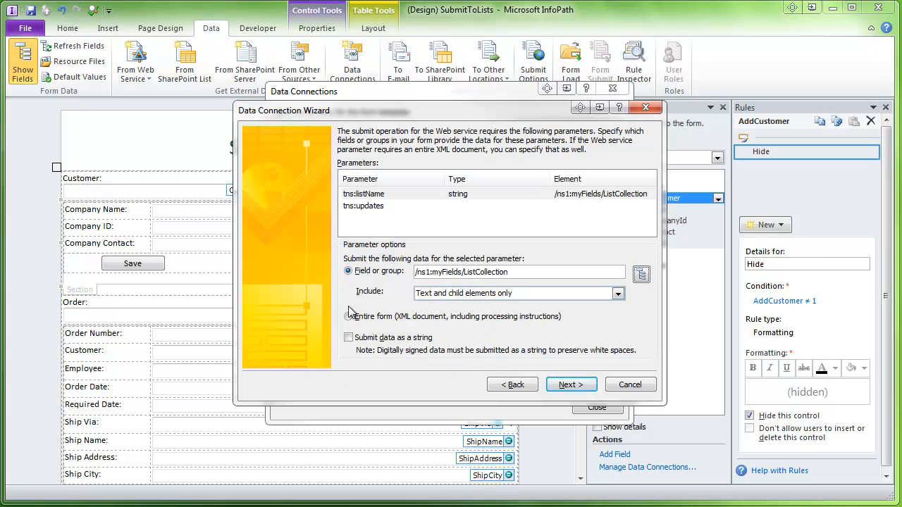
pyautogui.click(367, 208)
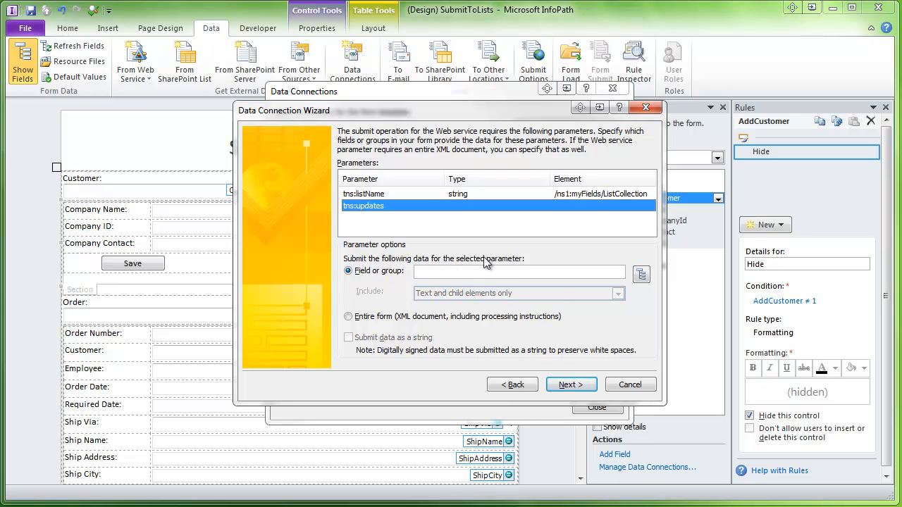
# - Map tns:updates to the Batch group, including the whole XML subtree
pyautogui.click(641, 274)
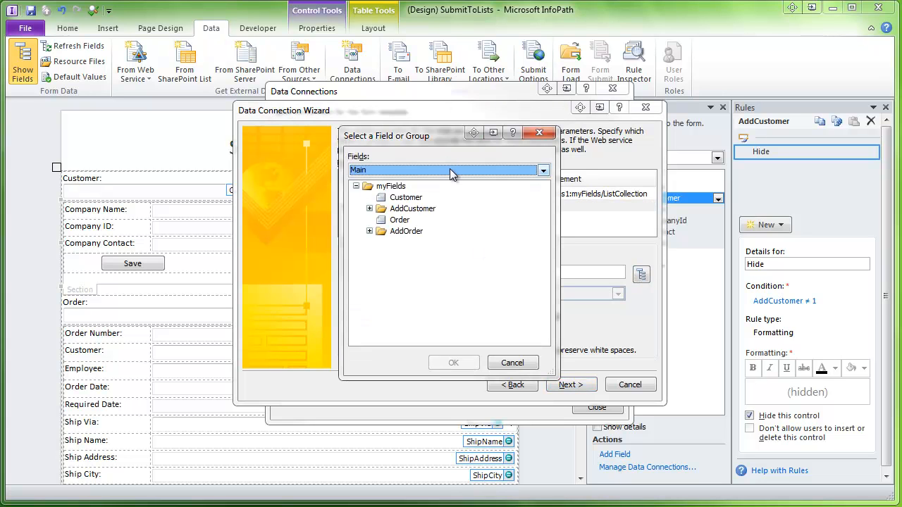
pyautogui.scroll(-1, 451, 171)
pyautogui.click(398, 243)
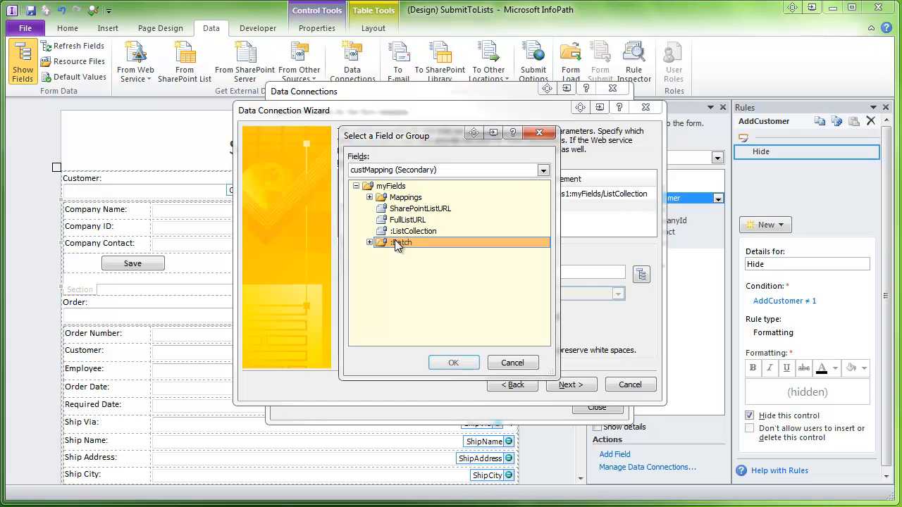
pyautogui.click(455, 364)
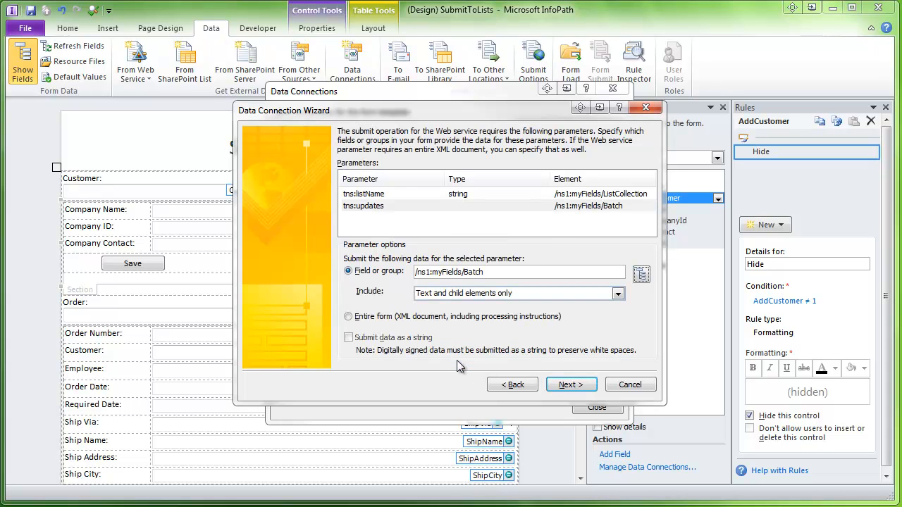
pyautogui.click(451, 295)
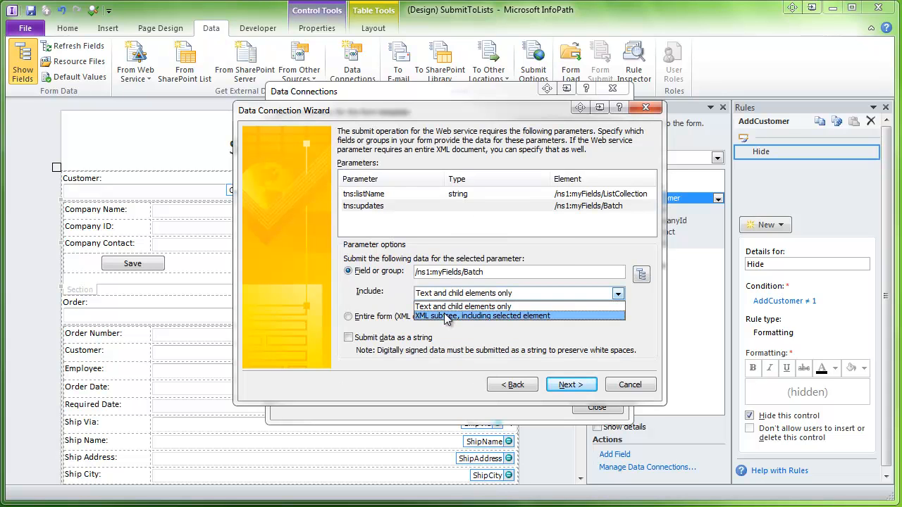
pyautogui.click(448, 316)
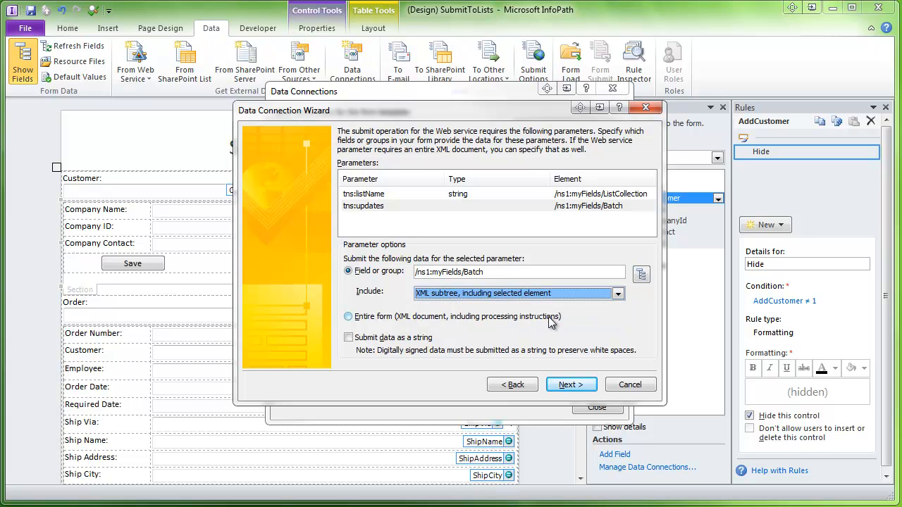
pyautogui.click(562, 386)
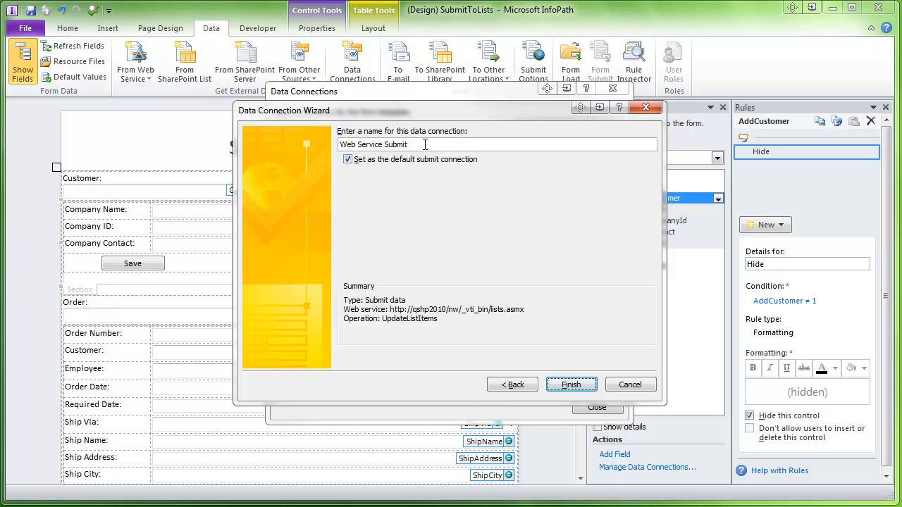
# - Name the connection CustSubmit, clear the default submit option, and finish
pyautogui.moveTo(423, 144); pyautogui.dragTo(220, 112)
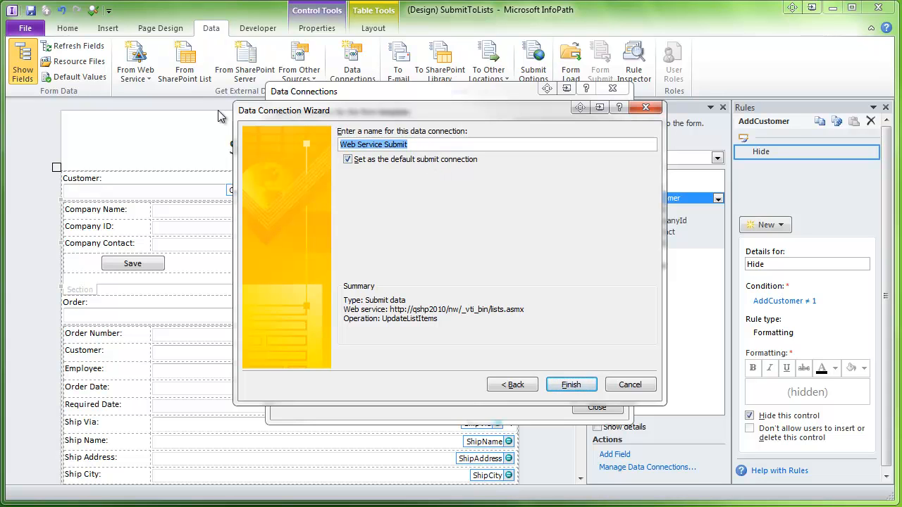
pyautogui.write('CustSubmit')
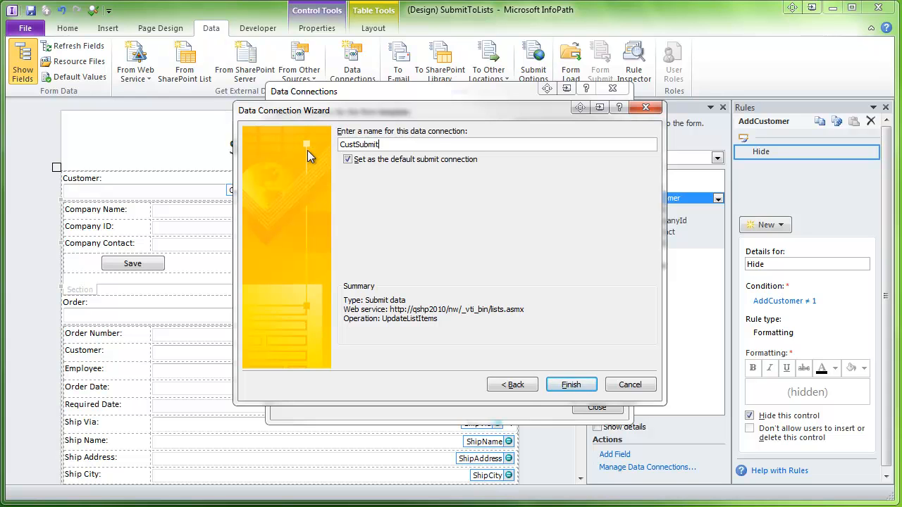
pyautogui.click(347, 161)
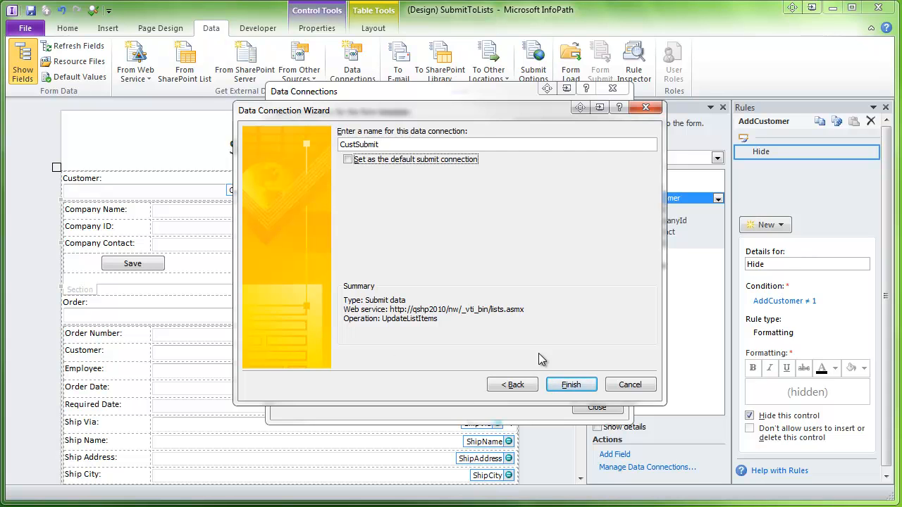
pyautogui.click(570, 385)
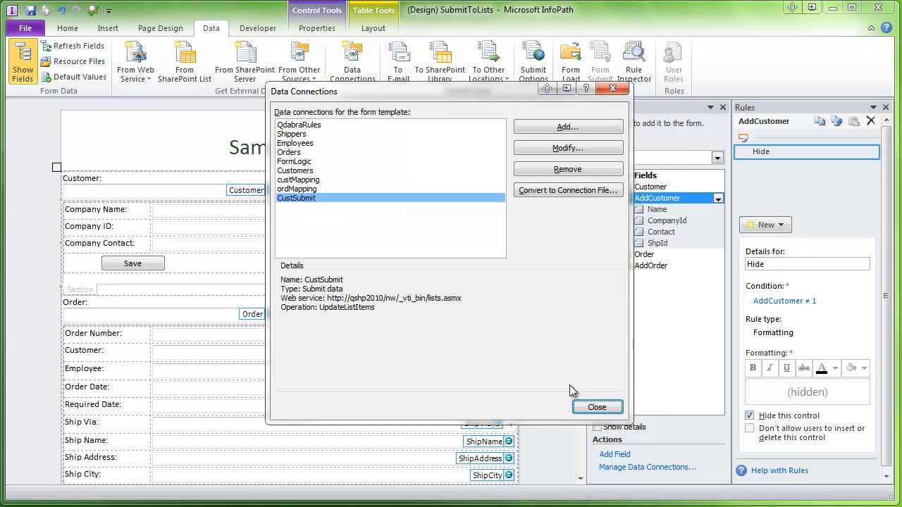
# - Start another web service submit connection using lists.asmx's UpdateListItems operation
pyautogui.click(560, 129)
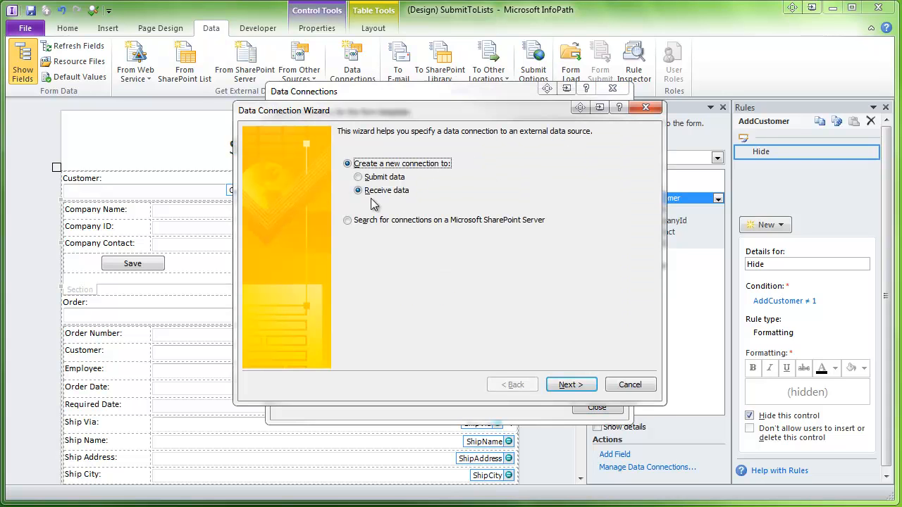
pyautogui.click(359, 177)
pyautogui.click(570, 385)
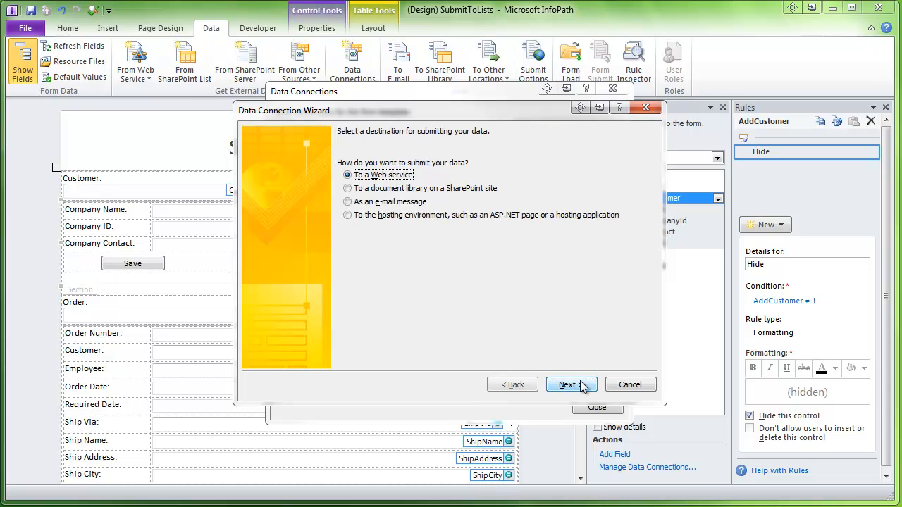
pyautogui.click(549, 386)
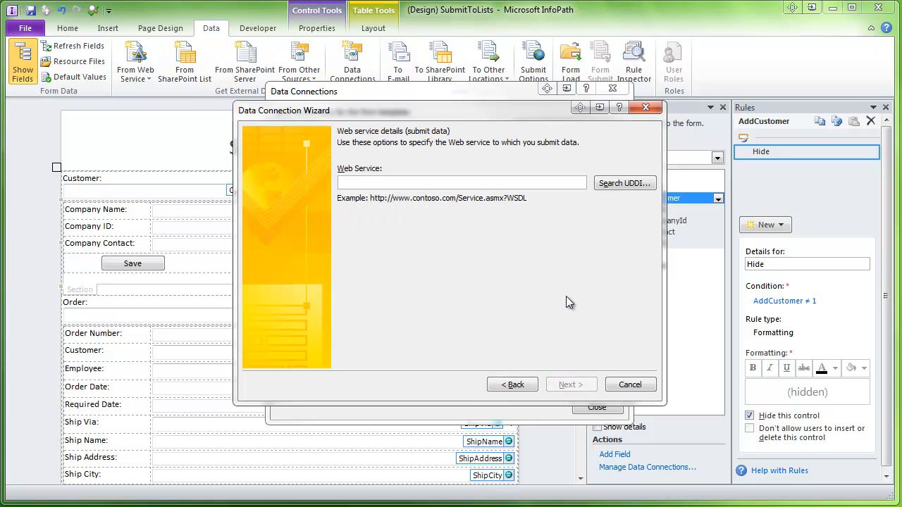
pyautogui.write('http://qshp2010/nw/_vti_bin/lists.asmx')
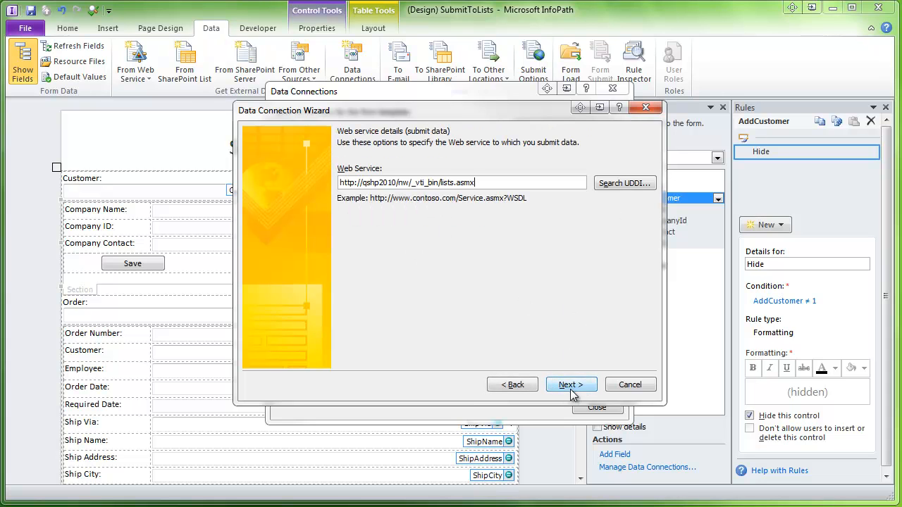
pyautogui.click(571, 390)
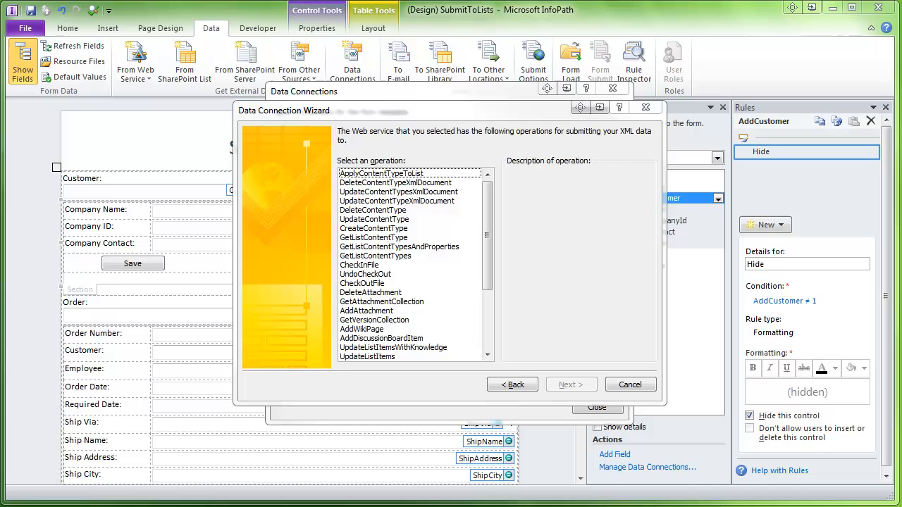
pyautogui.click(394, 358)
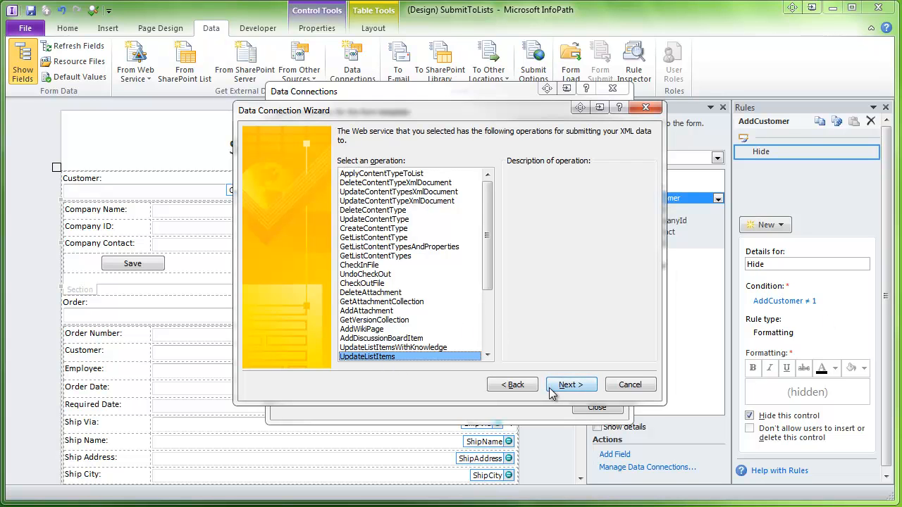
pyautogui.click(567, 385)
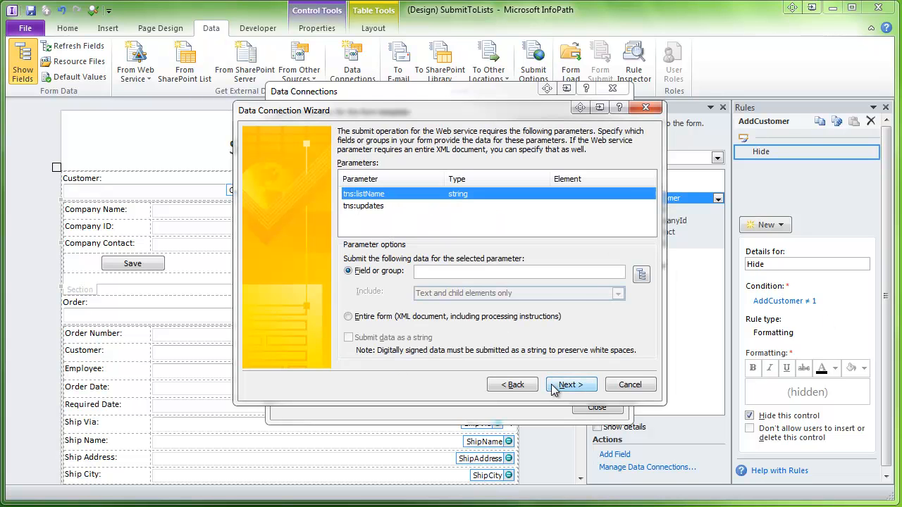
# - Map the tns:listName parameter to ordMapping's ListCollection field
pyautogui.click(641, 274)
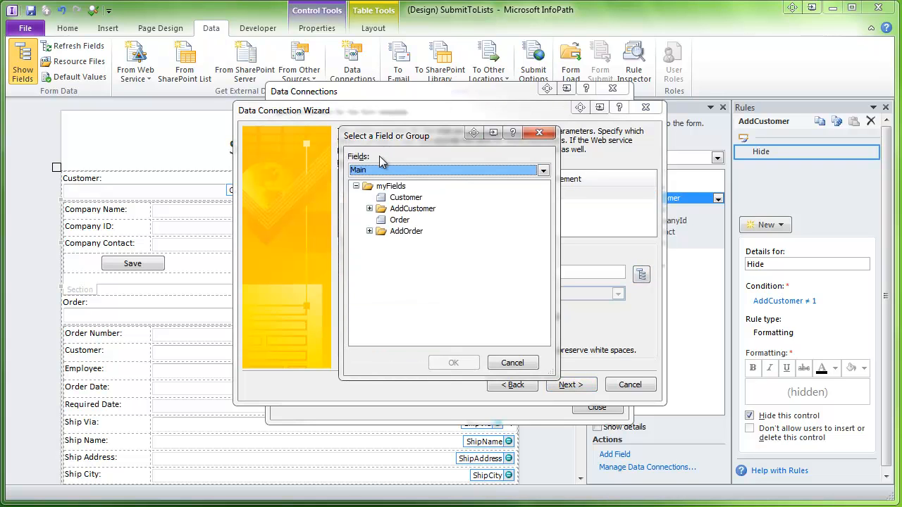
pyautogui.scroll(-3, 380, 156)
pyautogui.click(389, 233)
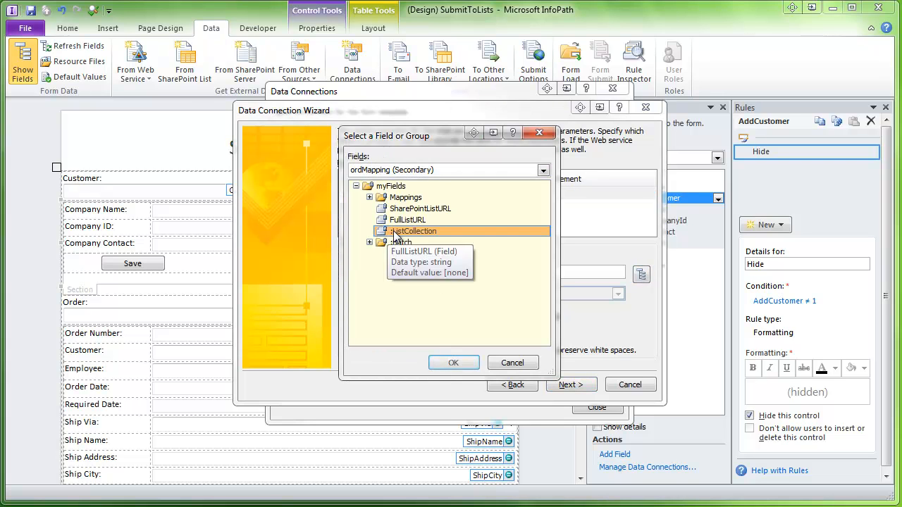
pyautogui.click(453, 362)
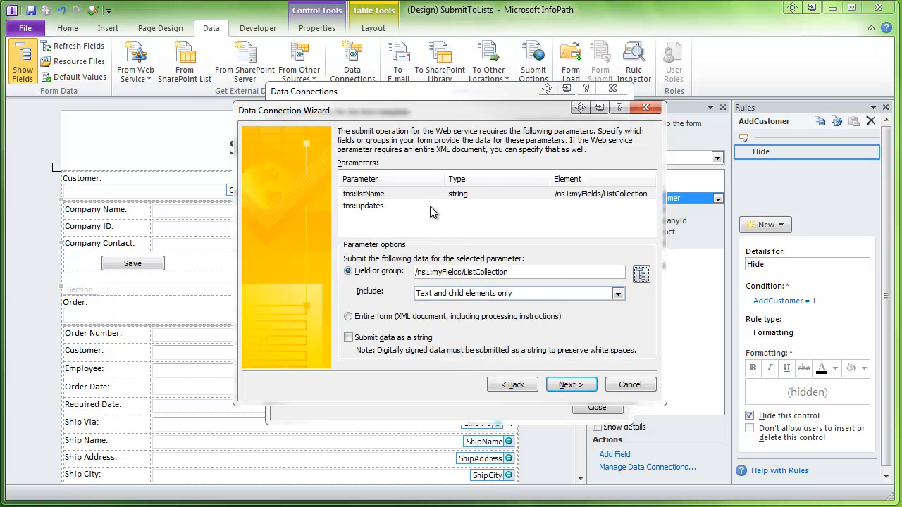
pyautogui.click(392, 206)
# - Map tns:updates to ordMapping's Batch group, including the XML subtree and selected element
pyautogui.click(641, 275)
pyautogui.scroll(-1, 548, 254)
pyautogui.click(387, 244)
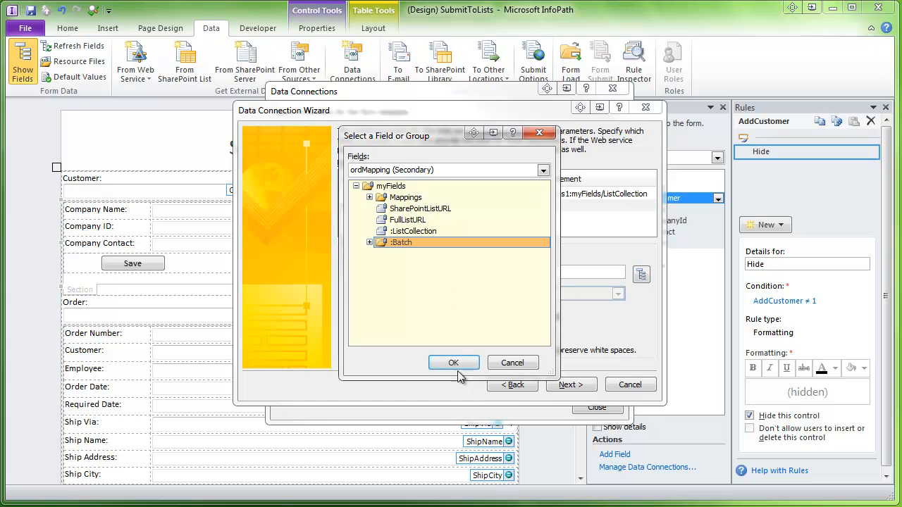
pyautogui.click(453, 363)
pyautogui.click(539, 292)
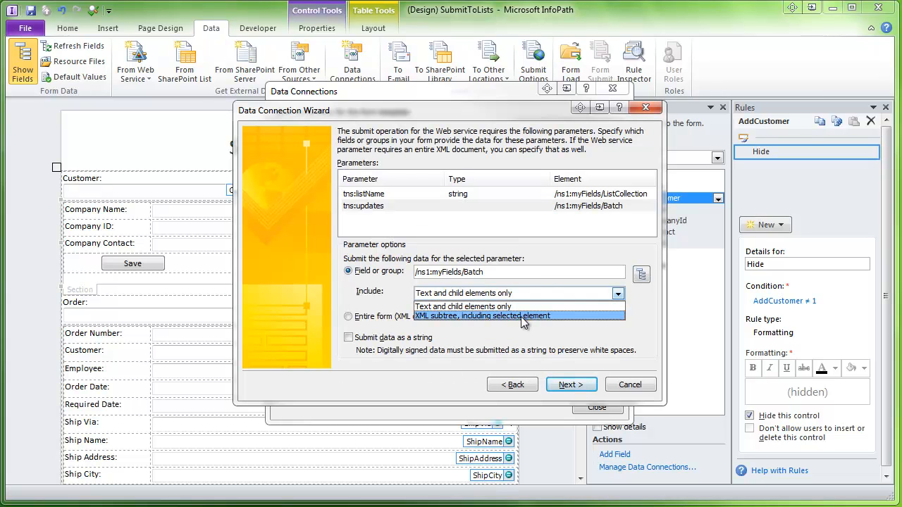
pyautogui.click(525, 319)
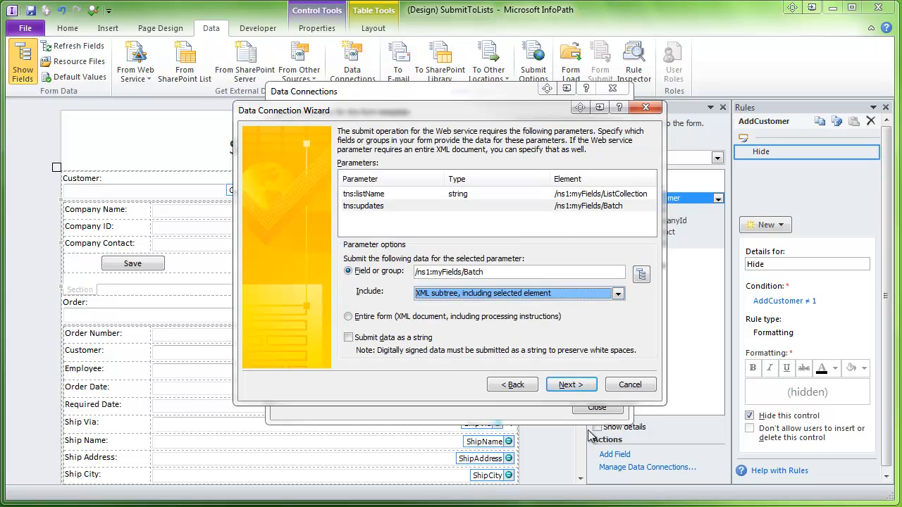
pyautogui.click(581, 386)
# - Name the new submit connection OrdSubmit
pyautogui.click(348, 160)
pyautogui.moveTo(426, 143); pyautogui.dragTo(182, 103)
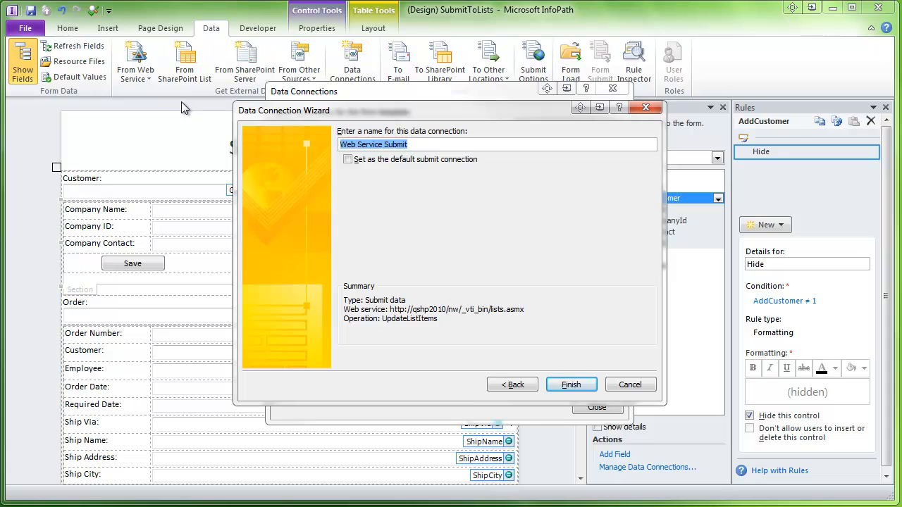
pyautogui.write('OrdSubmit')
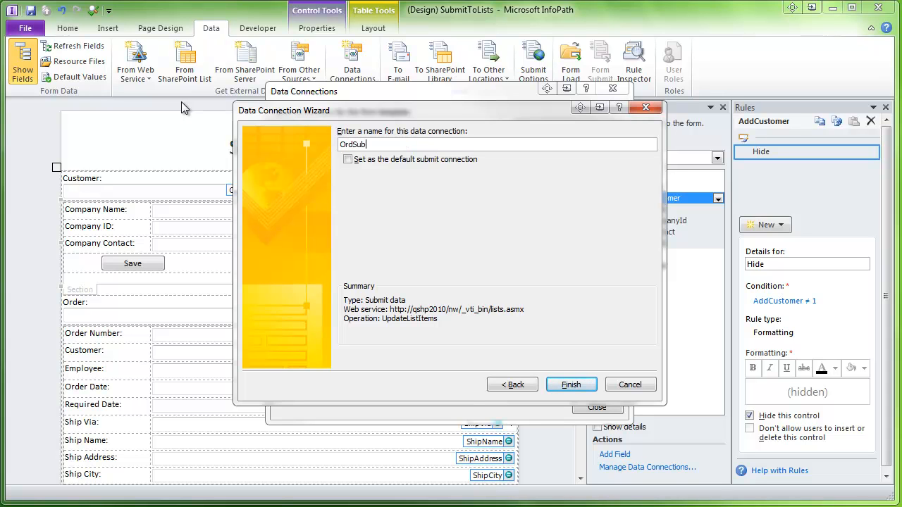
# - Finish OrdSubmit and review the custMapping, ordMapping, CustSubmit and OrdSubmit connections
pyautogui.click(572, 387)
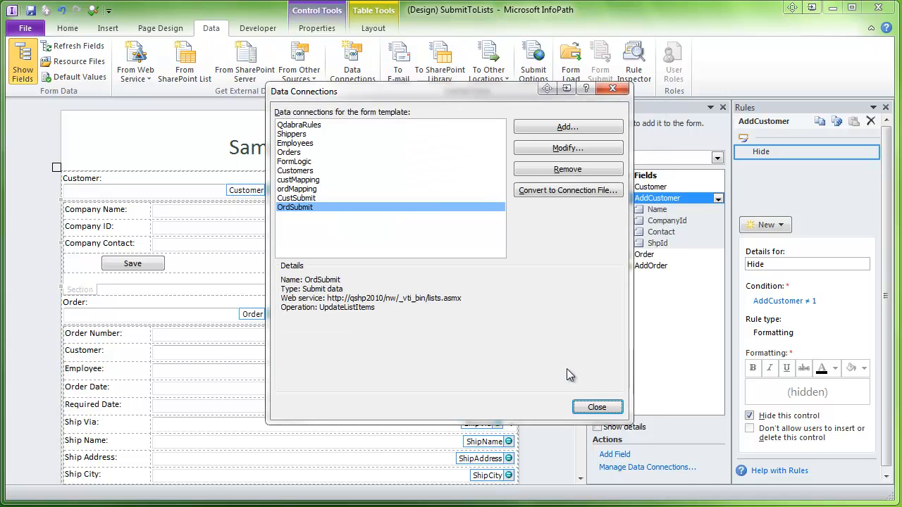
pyautogui.click(310, 181)
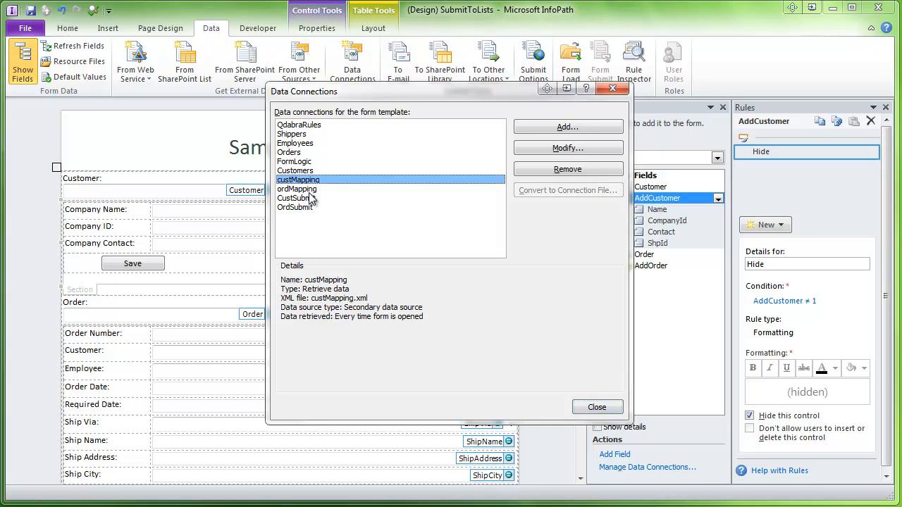
pyautogui.click(311, 190)
pyautogui.click(311, 199)
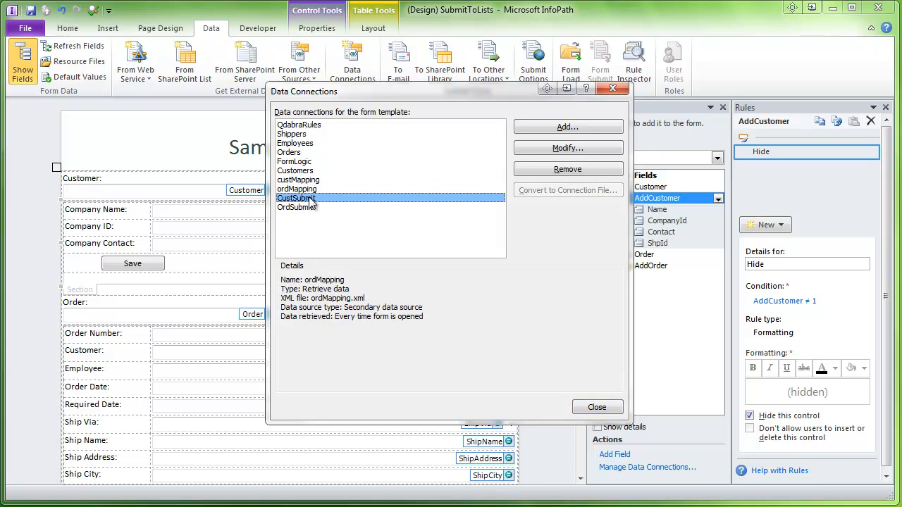
pyautogui.click(311, 207)
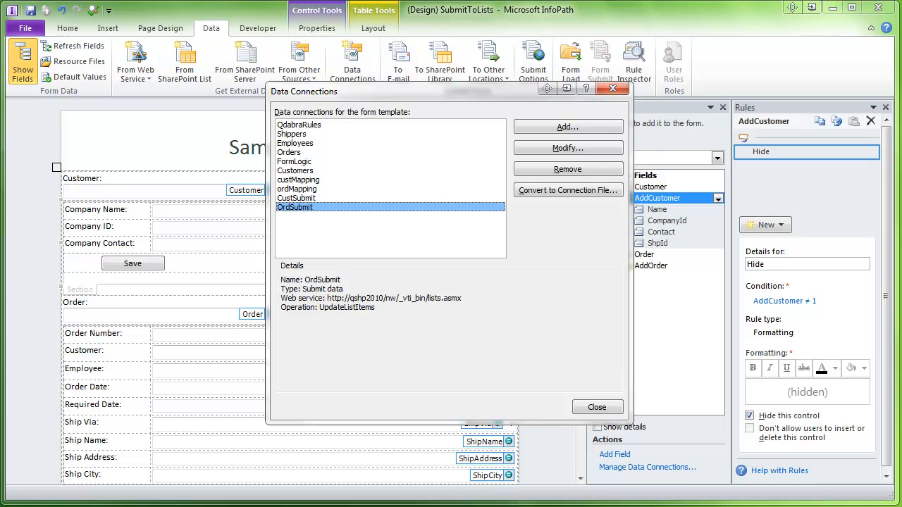
pyautogui.press('Escape')
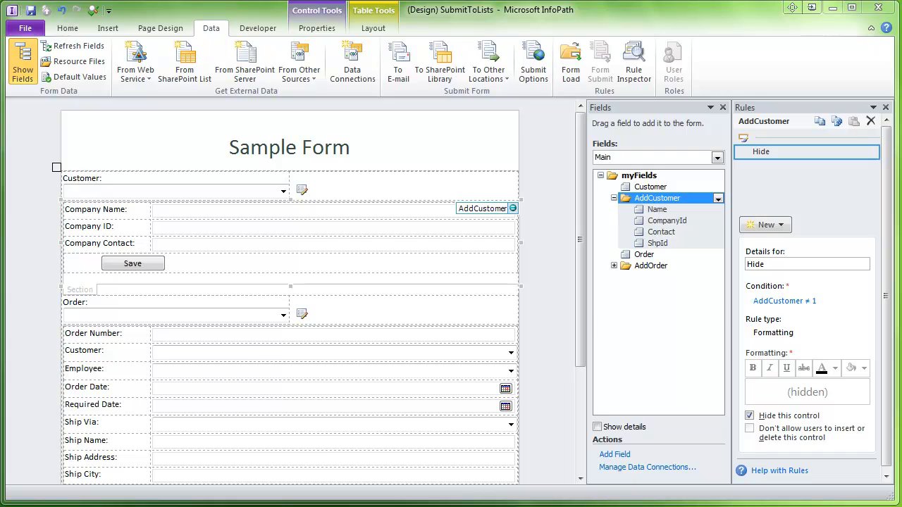
pyautogui.hotkey('alt', 'Tab')
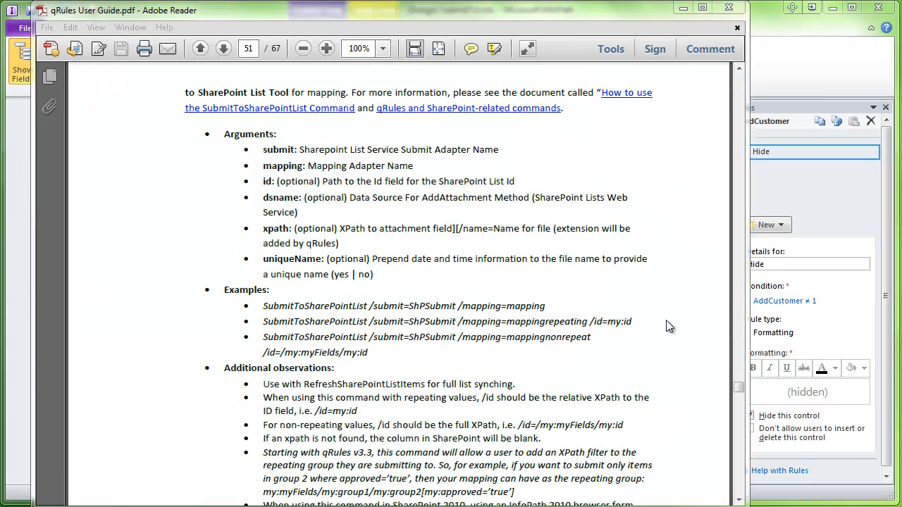
# - Select the SubmitToSharePointList example text in the qRules User Guide
pyautogui.moveTo(636, 322); pyautogui.dragTo(267, 319)
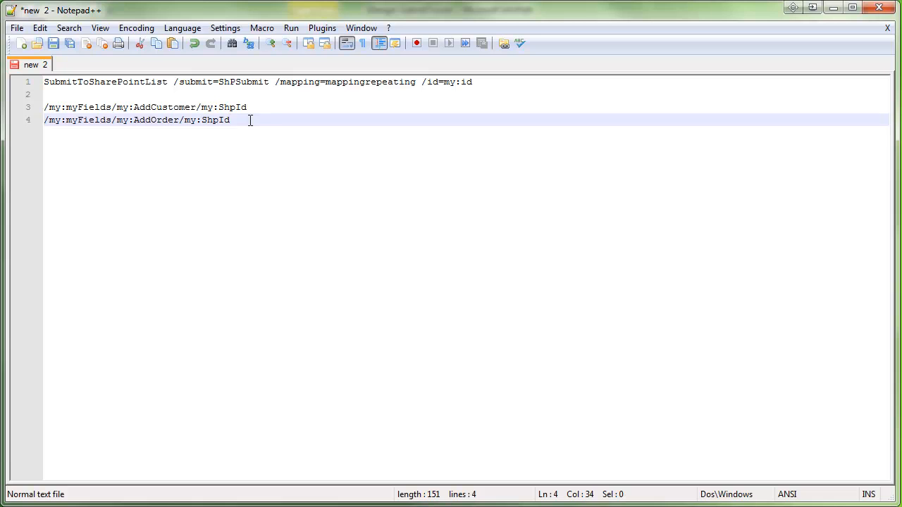
# - Write 'SubmitToSharePointList /submit=CustSubmit /mapping=custMapping /id=' followed by line 3's AddCustomer ShpId path
pyautogui.press('Return')
pyautogui.press('Return')
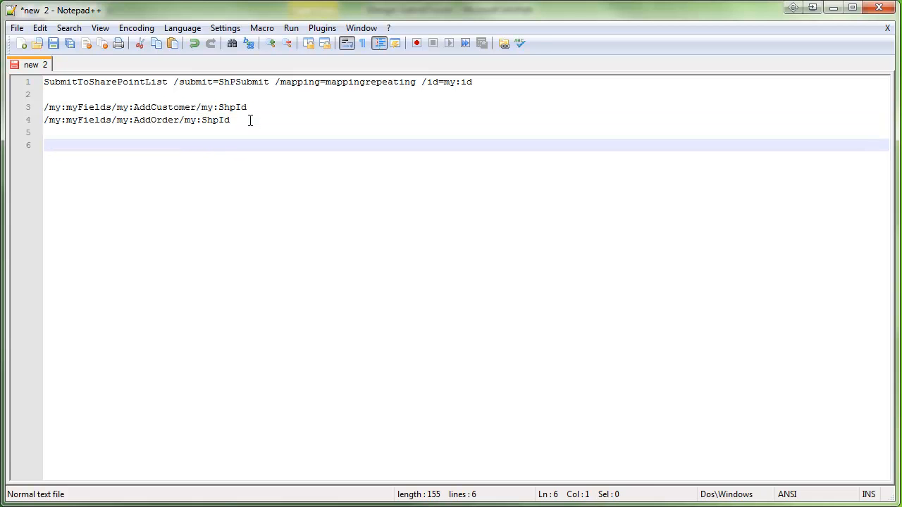
pyautogui.write('SubmitToSharePointList')
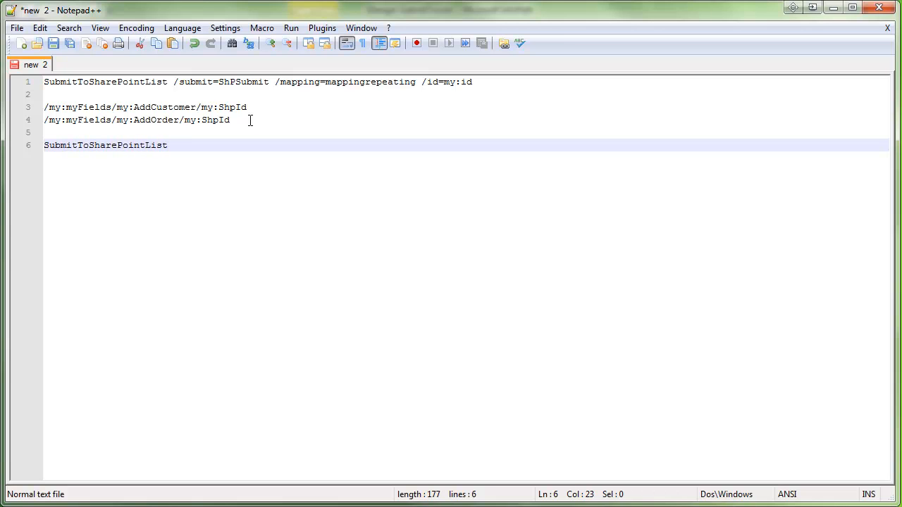
pyautogui.write(' /submit=CustSubmit')
pyautogui.write('/mapping')
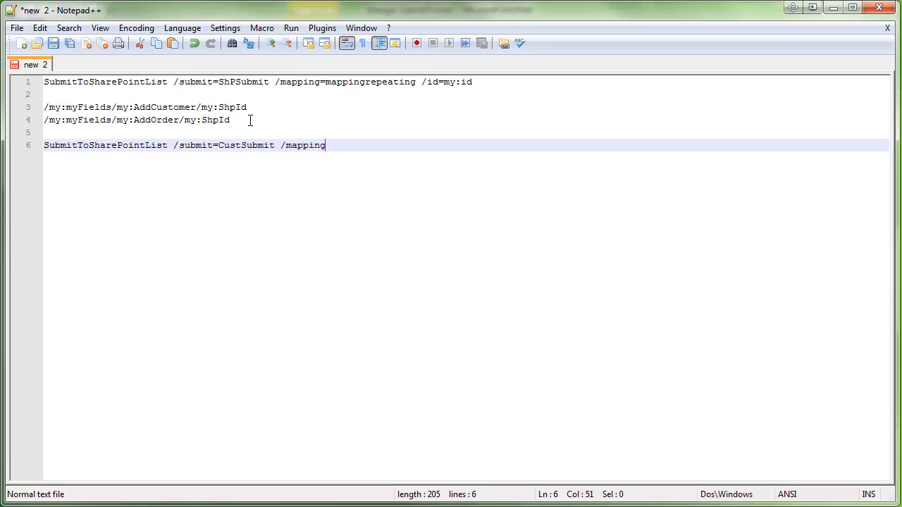
pyautogui.write('=custMapping')
pyautogui.write('/id=')
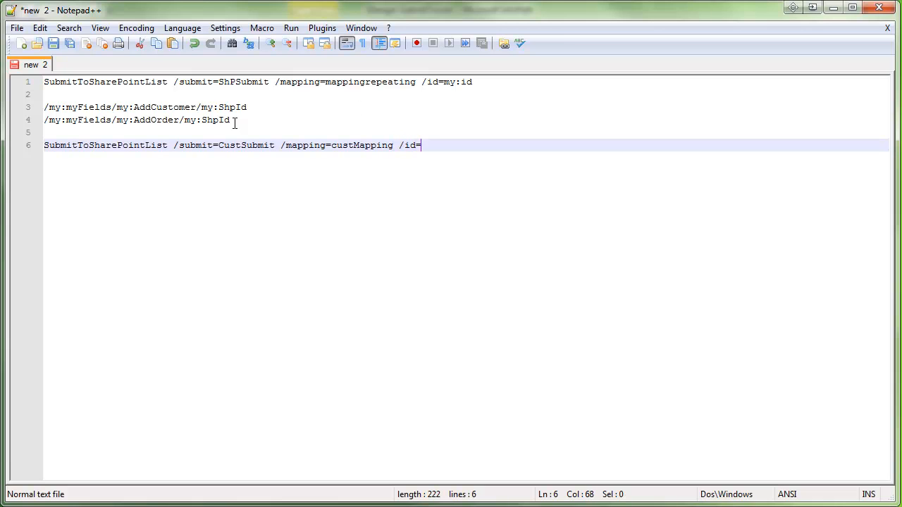
pyautogui.moveTo(257, 107); pyautogui.dragTo(44, 107)
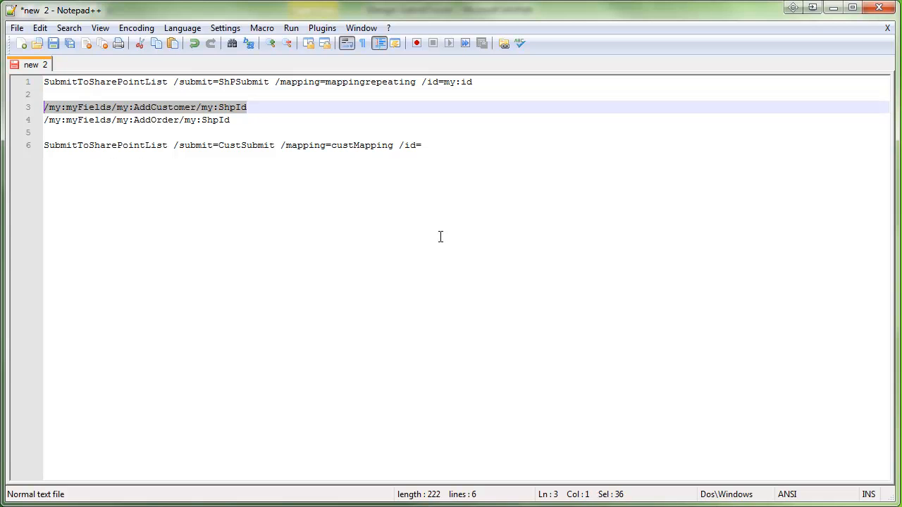
pyautogui.hotkey('ctrl', 'c')
pyautogui.click(435, 145)
pyautogui.hotkey('ctrl', 'v')
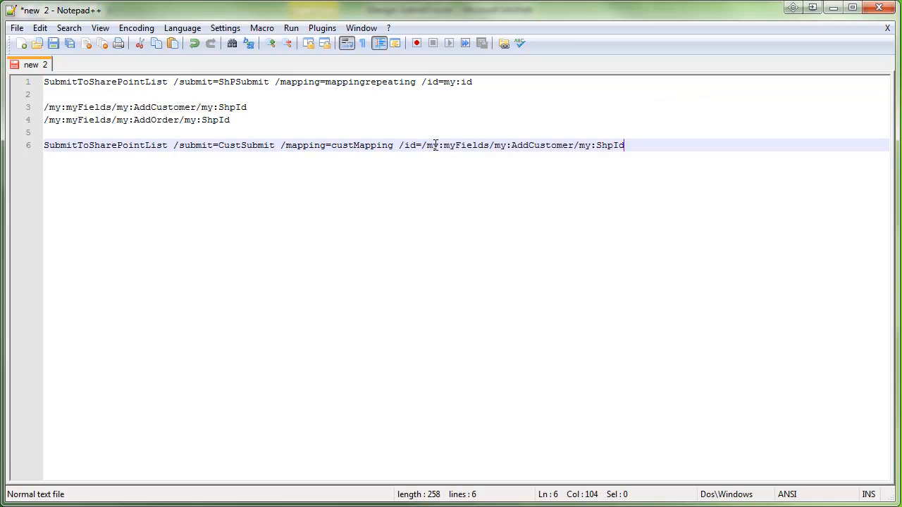
# - Duplicate the customer command onto line 8
pyautogui.moveTo(633, 147); pyautogui.dragTo(15, 145)
pyautogui.click(632, 147)
pyautogui.press('Return')
pyautogui.press('Return')
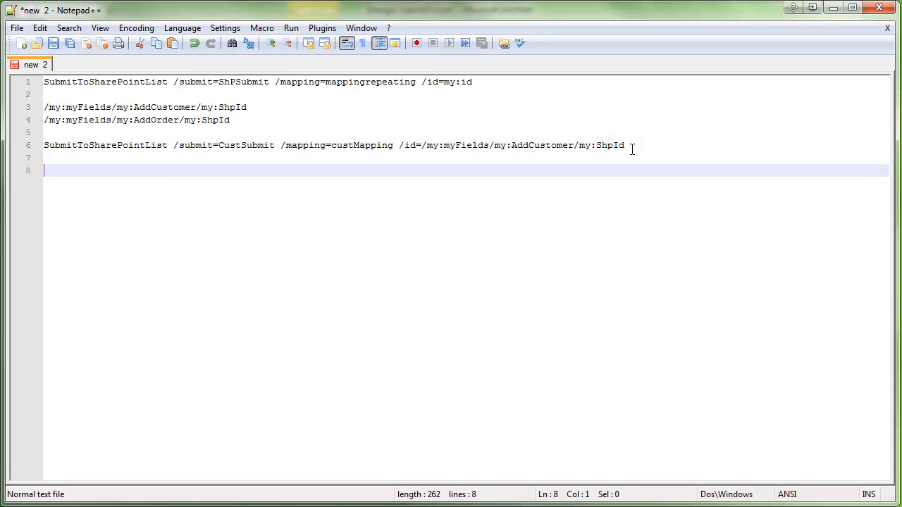
pyautogui.hotkey('ctrl', 'v')
# - On line 8, change CustSubmit to OrdSubmit and custMapping to ordMapping
pyautogui.click(246, 170)
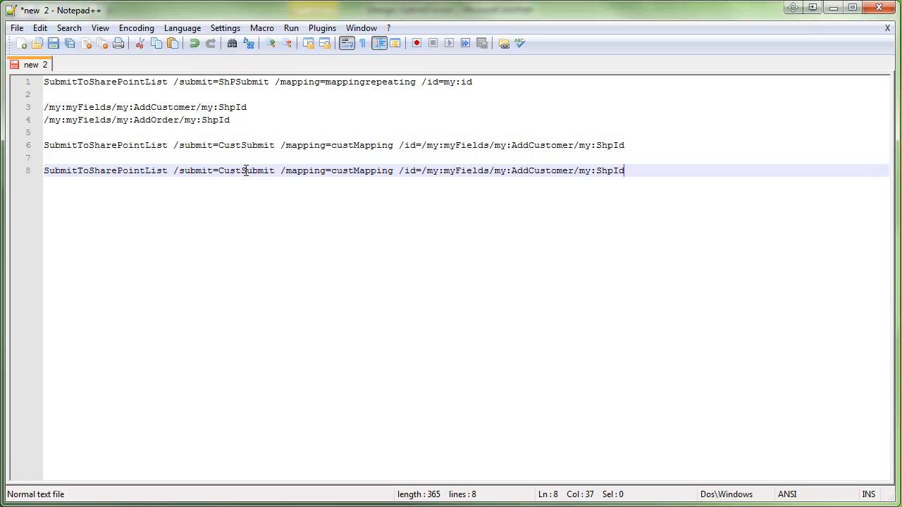
pyautogui.press('BackSpace')
pyautogui.press('BackSpace')
pyautogui.press('BackSpace')
pyautogui.press('BackSpace')
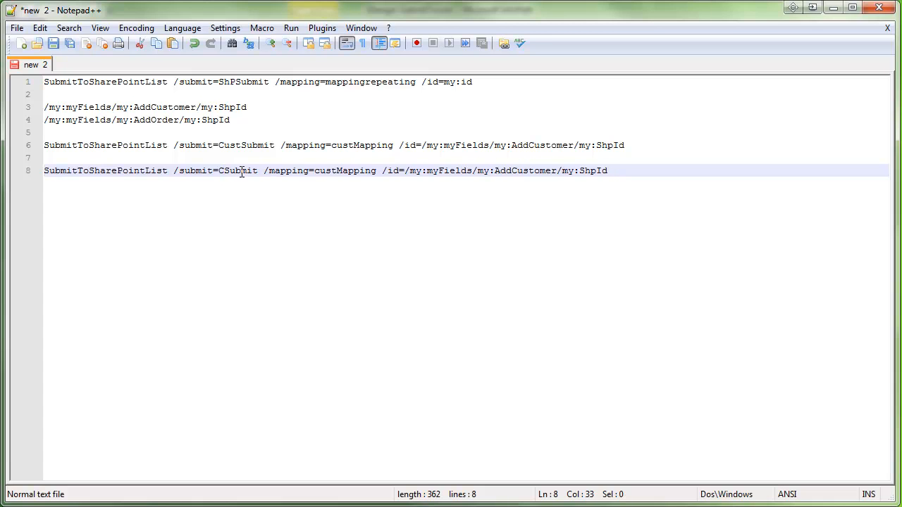
pyautogui.write('Crd')
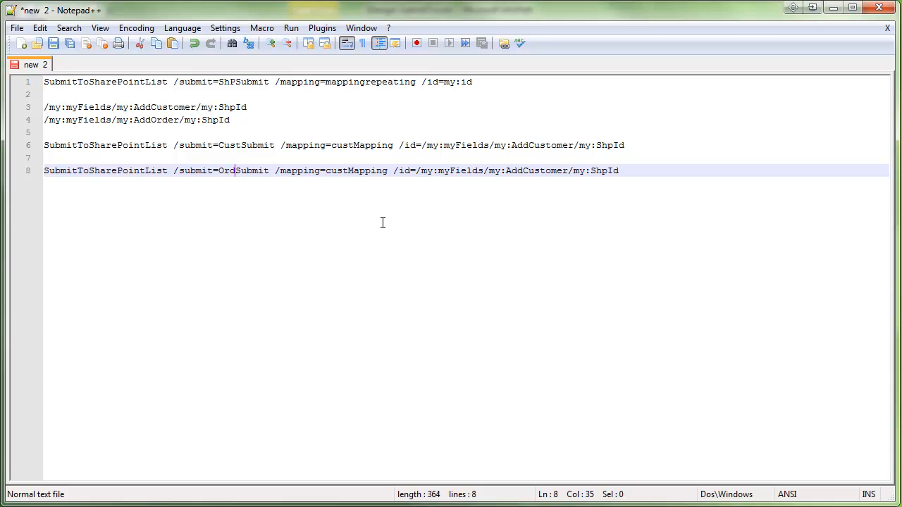
pyautogui.press('BackSpace')
pyautogui.press('BackSpace')
pyautogui.press('BackSpace')
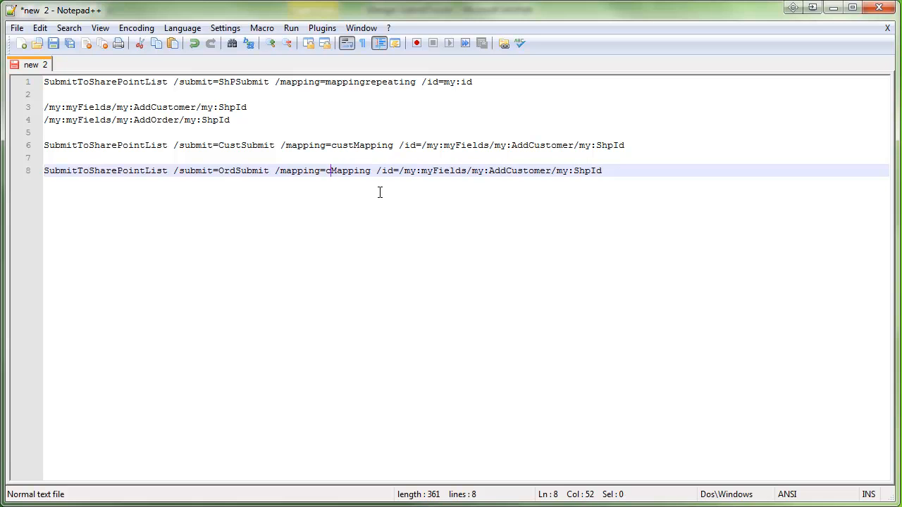
pyautogui.write('of')
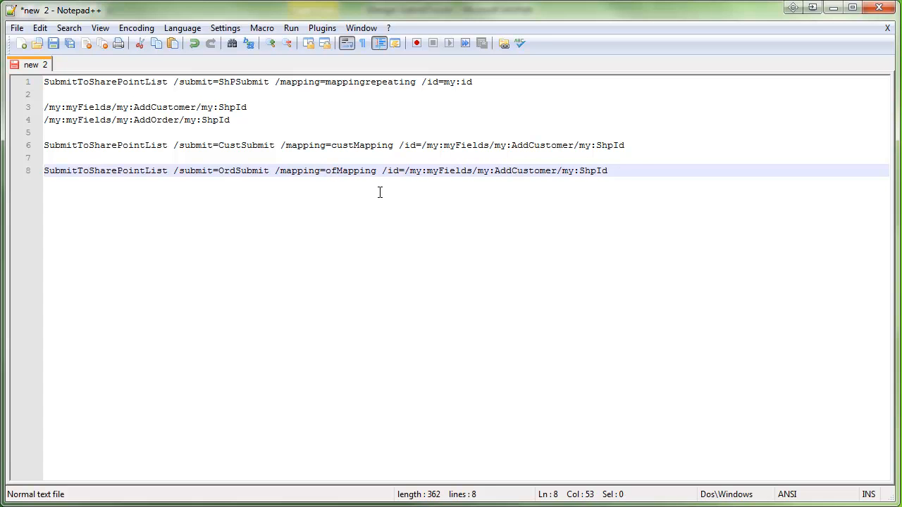
pyautogui.write('d')
# - Replace AddCustomer with AddOrder in line 8's id path, then select the line 6 command
pyautogui.click(529, 176)
pyautogui.doubleClick(155, 120)
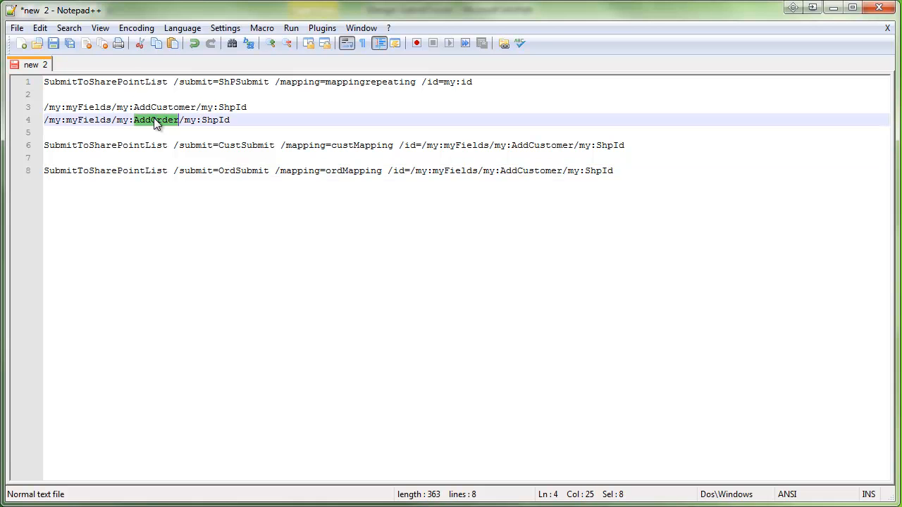
pyautogui.doubleClick(542, 171)
pyautogui.hotkey('ctrl', 'v')
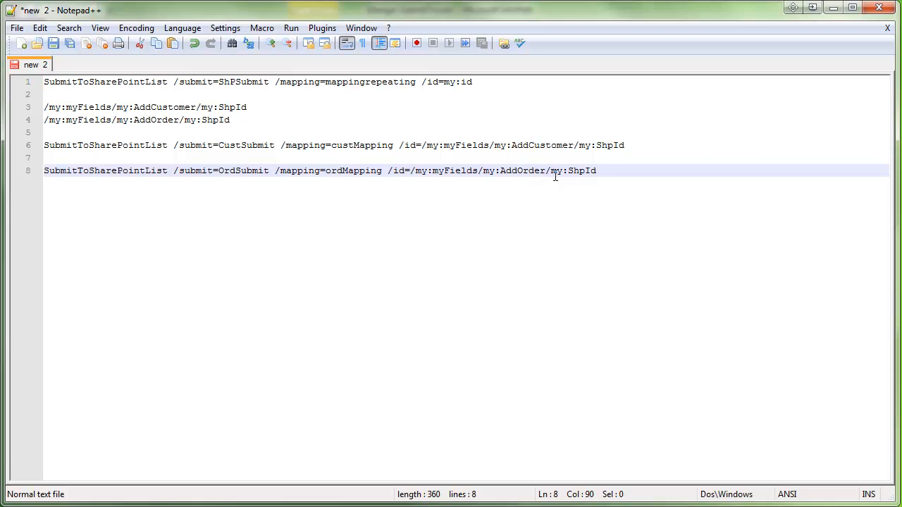
pyautogui.click(610, 179)
pyautogui.click(627, 144)
pyautogui.moveTo(627, 145); pyautogui.dragTo(40, 140)
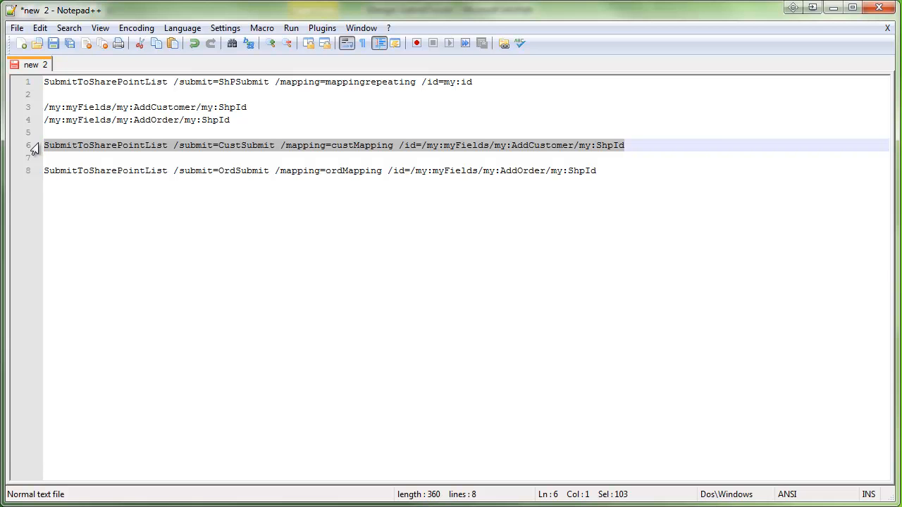
# - Back in the form design, add a new action rule to the customer section's Save button
pyautogui.hotkey('alt', 'Tab')
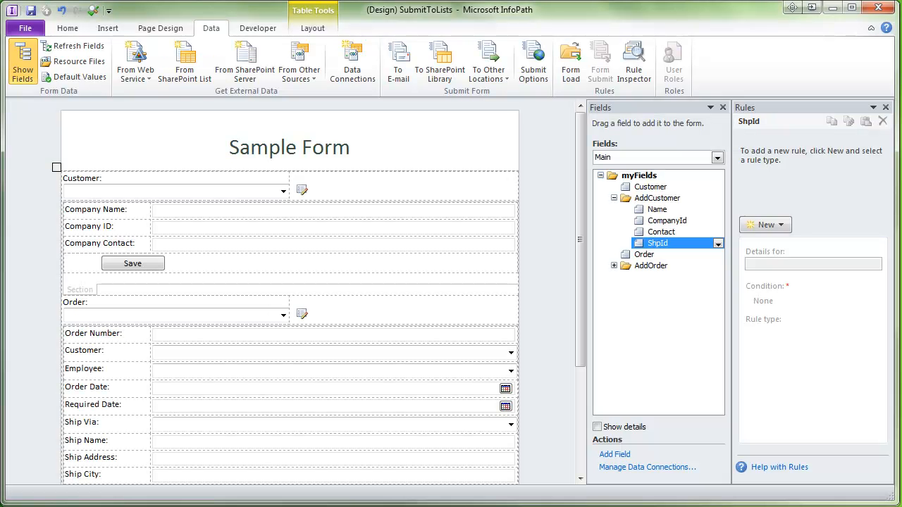
pyautogui.click(144, 263)
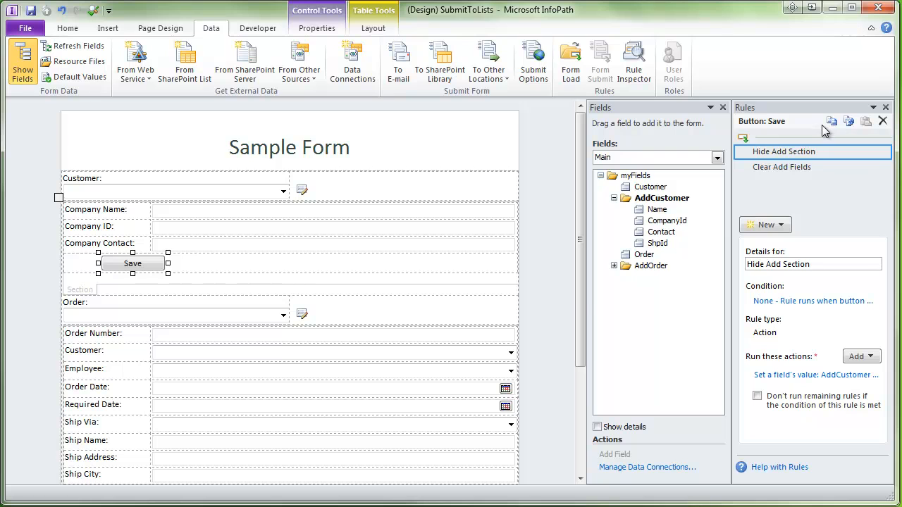
pyautogui.click(766, 224)
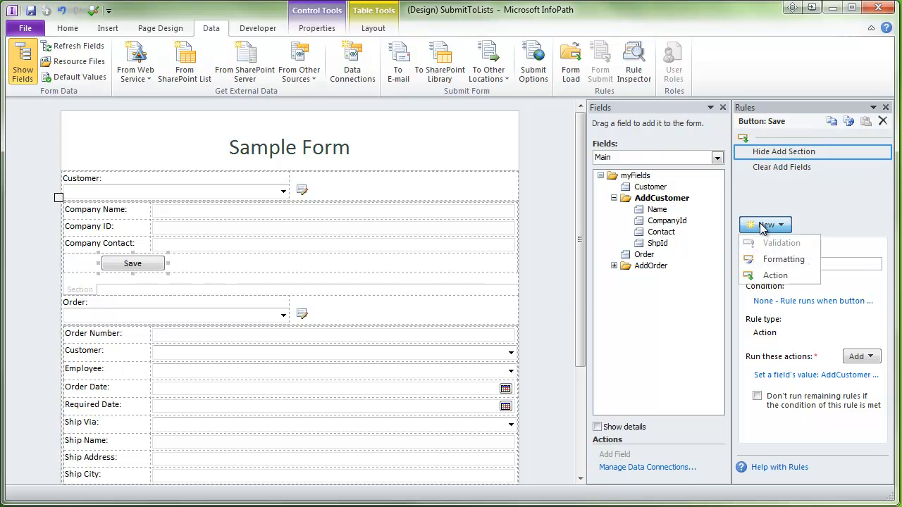
pyautogui.click(770, 277)
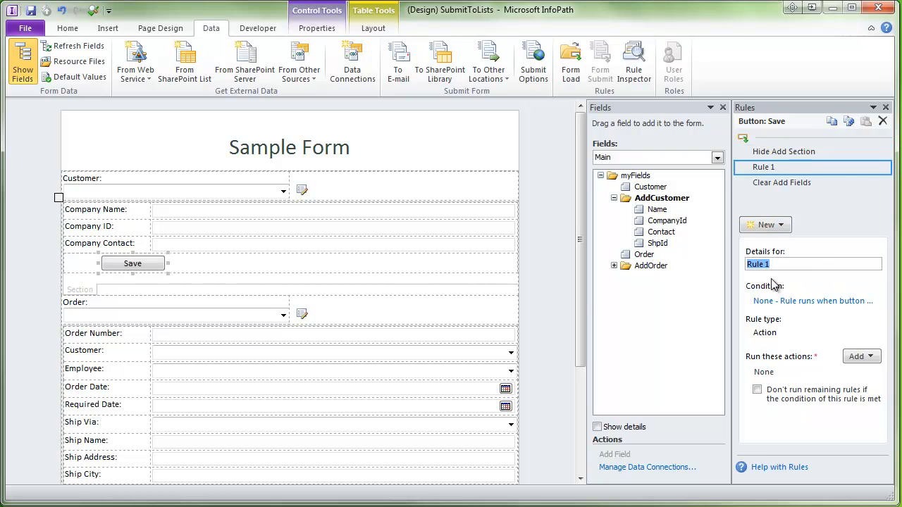
# - Move the new rule to the top, name it SubmitToSharePoint, and begin adding an action
pyautogui.click(883, 170)
pyautogui.click(846, 221)
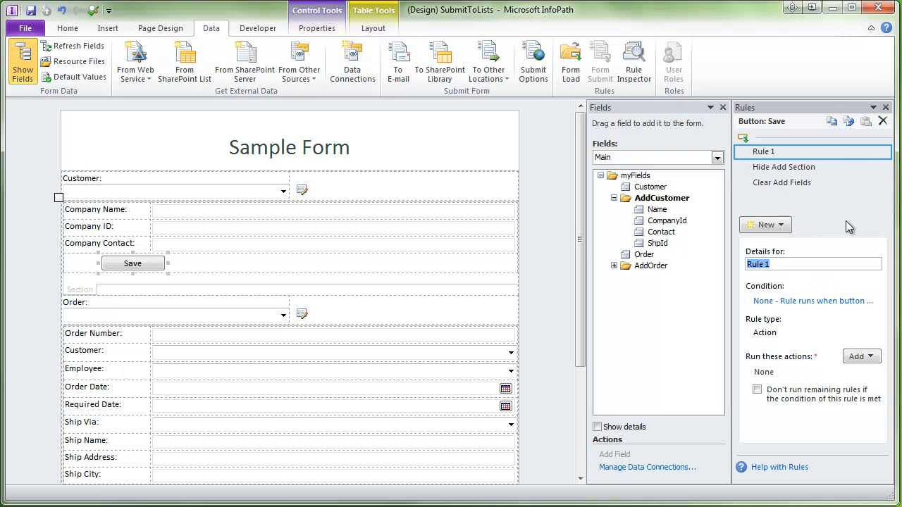
pyautogui.write('SubmitToSharePoint')
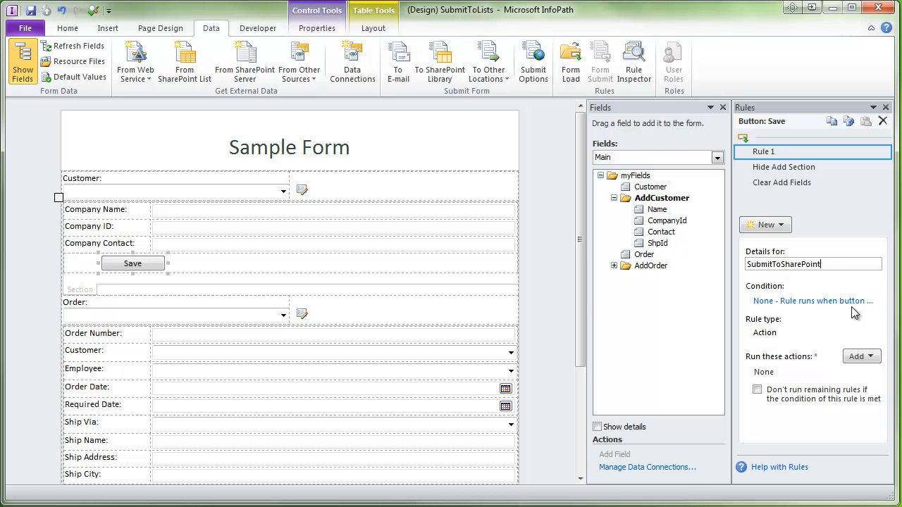
pyautogui.click(858, 357)
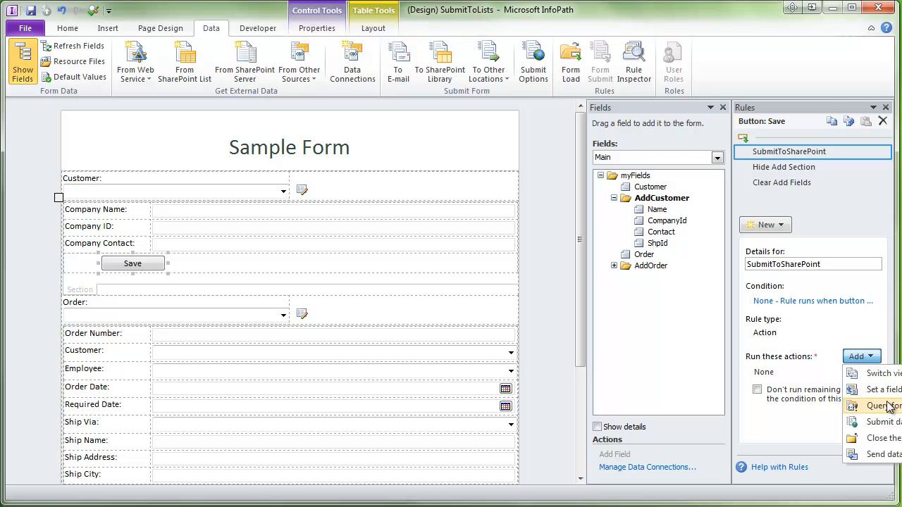
pyautogui.click(879, 405)
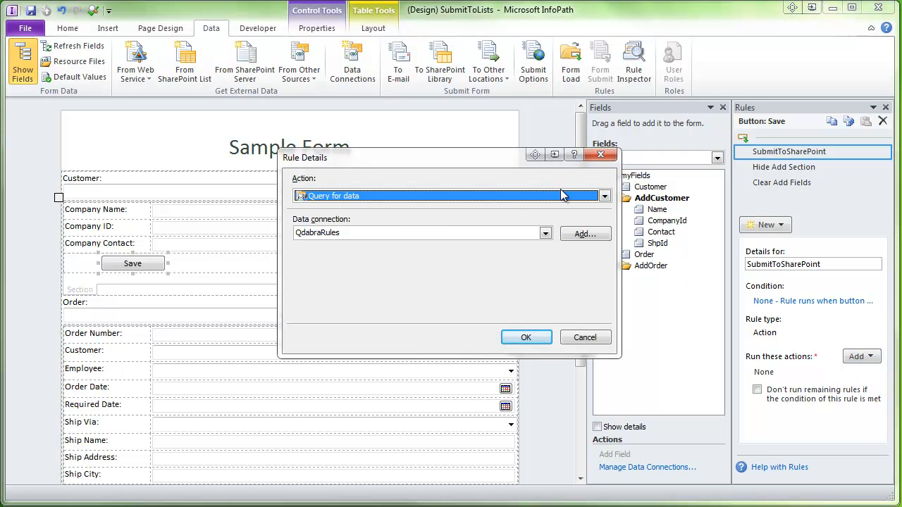
# - Add a set-field action writing the pasted CustSubmit/custMapping command into QdabraRules Command
pyautogui.click(605, 196)
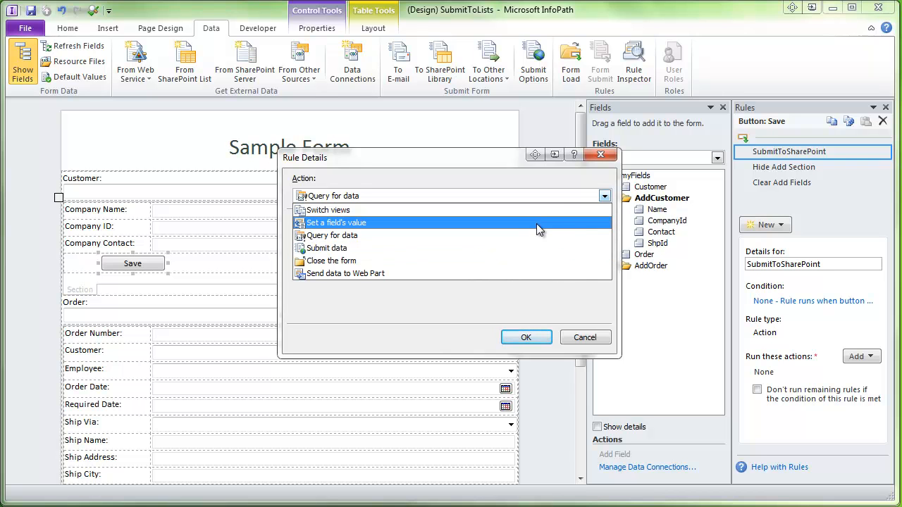
pyautogui.click(536, 223)
pyautogui.click(603, 235)
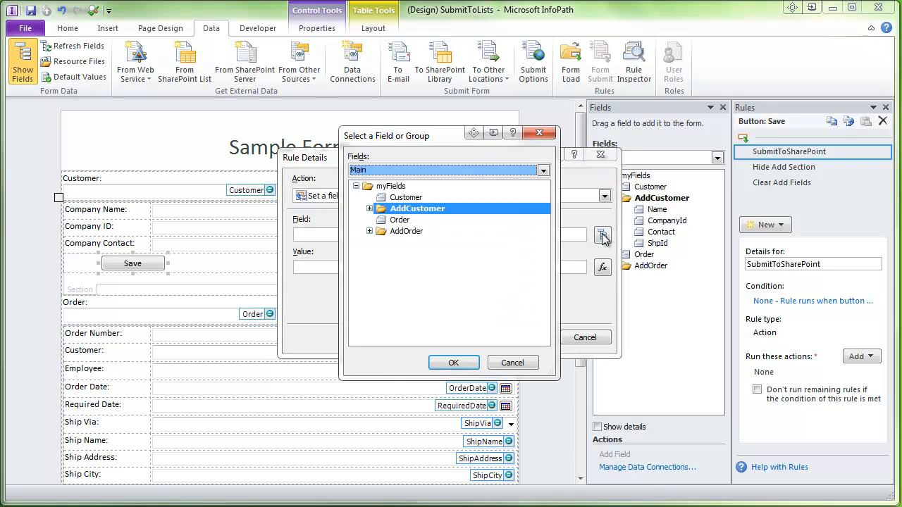
pyautogui.click(512, 171)
pyautogui.click(470, 210)
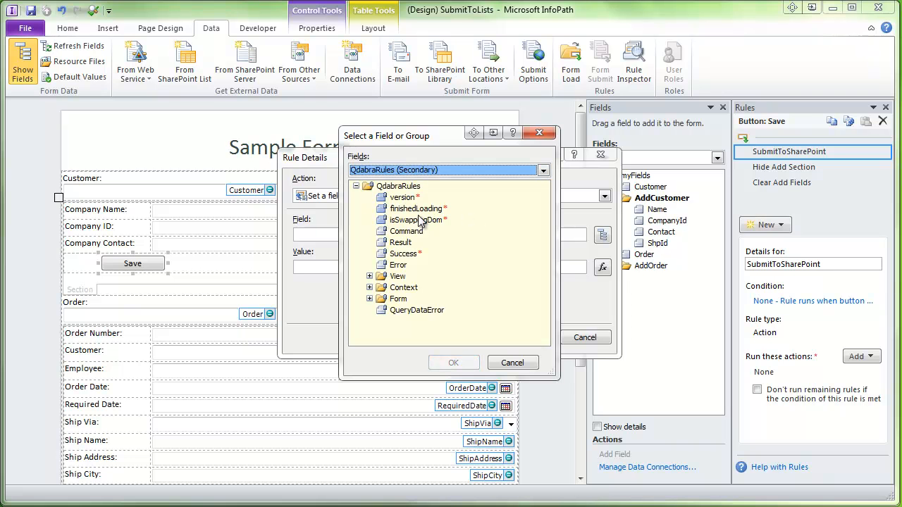
pyautogui.click(395, 233)
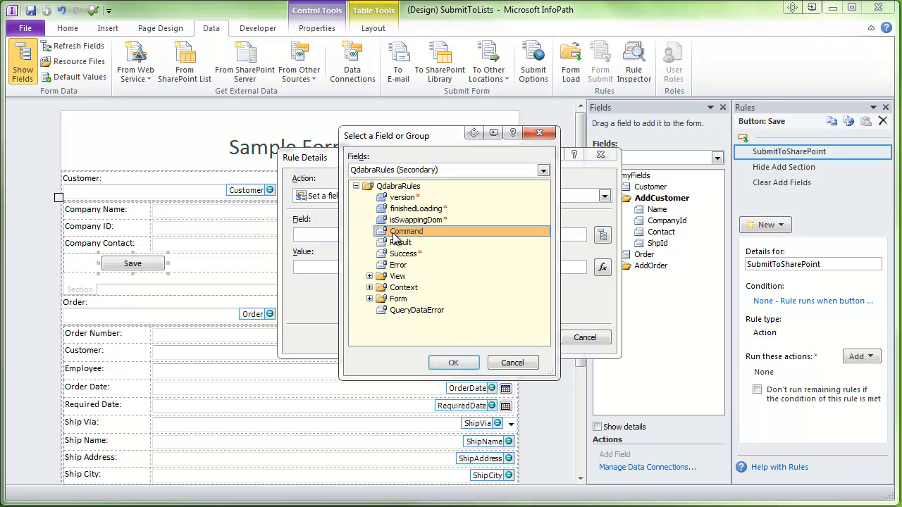
pyautogui.click(455, 363)
pyautogui.click(359, 269)
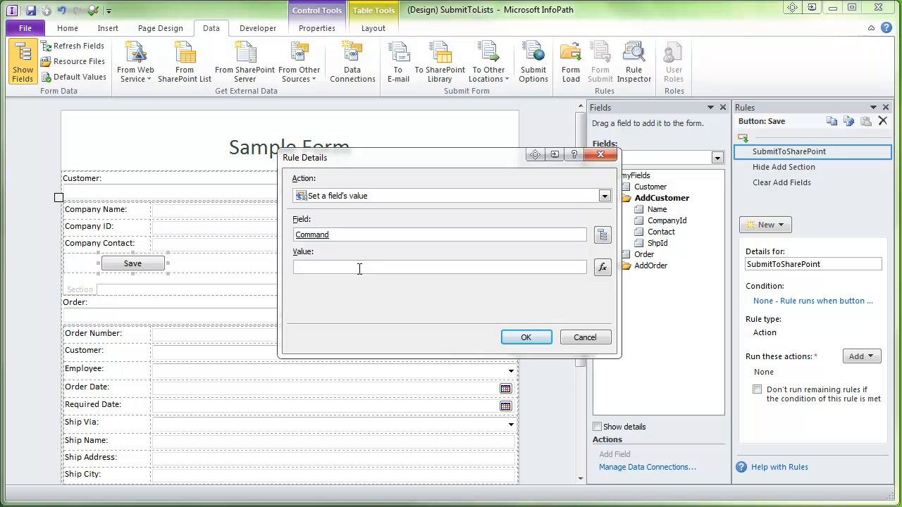
pyautogui.hotkey('ctrl', 'v')
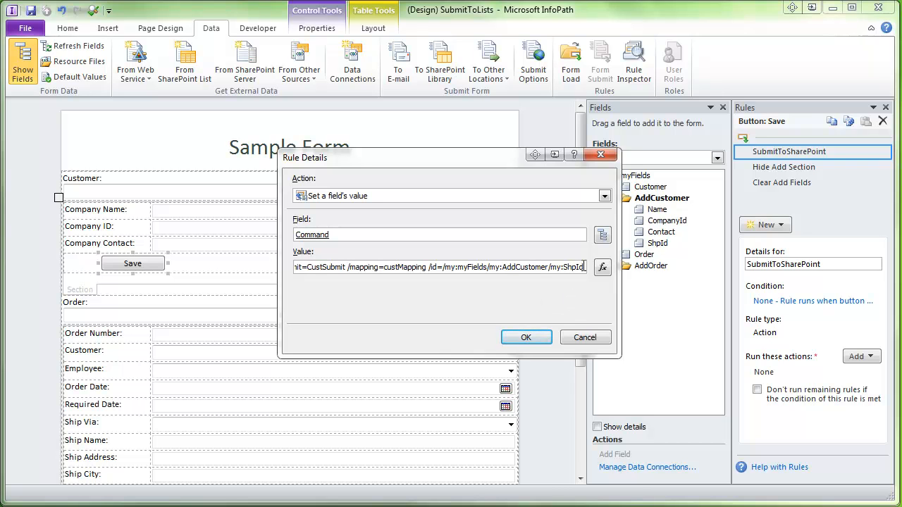
pyautogui.moveTo(582, 266); pyautogui.dragTo(428, 273)
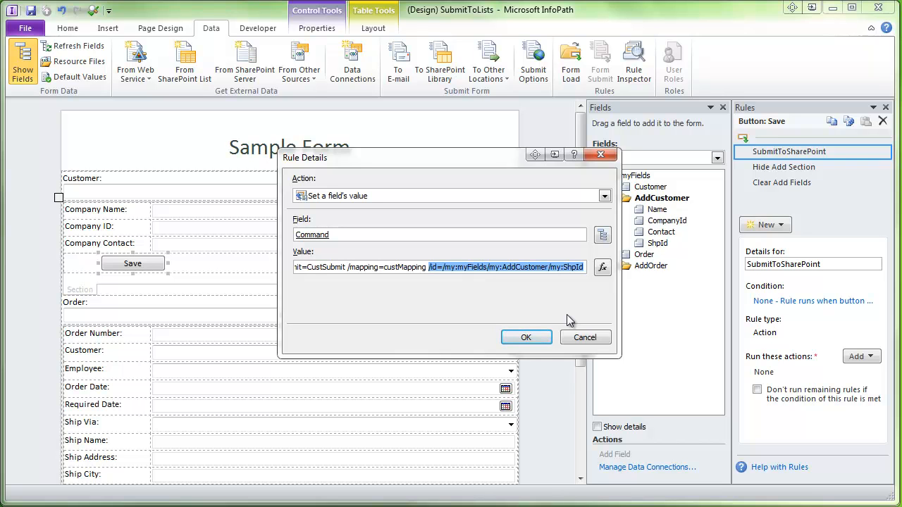
pyautogui.click(527, 337)
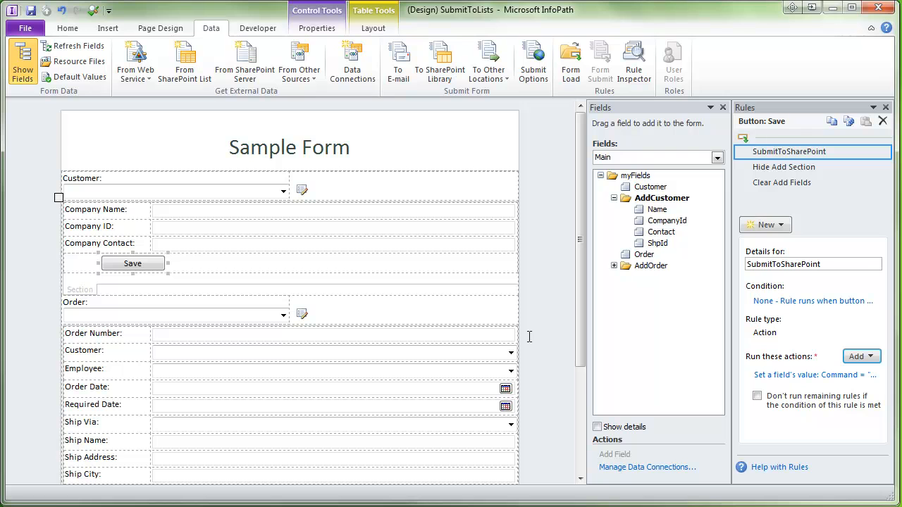
# - Preview the form and open customer Alfreds Futterkiste's details for editing
pyautogui.click(92, 10)
pyautogui.click(316, 194)
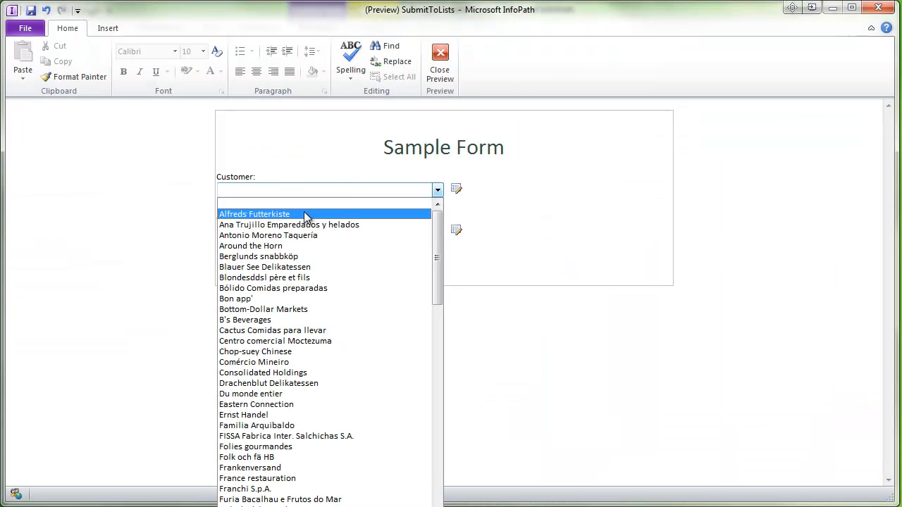
pyautogui.click(305, 215)
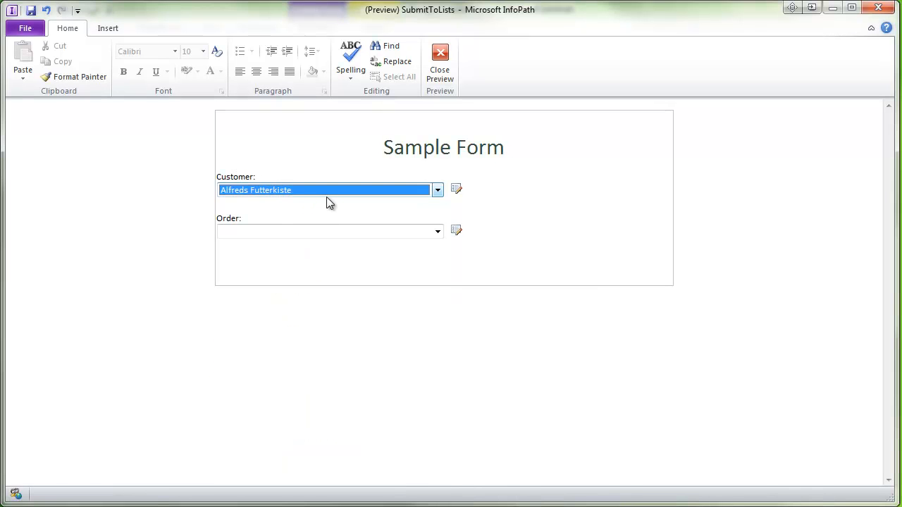
pyautogui.click(457, 190)
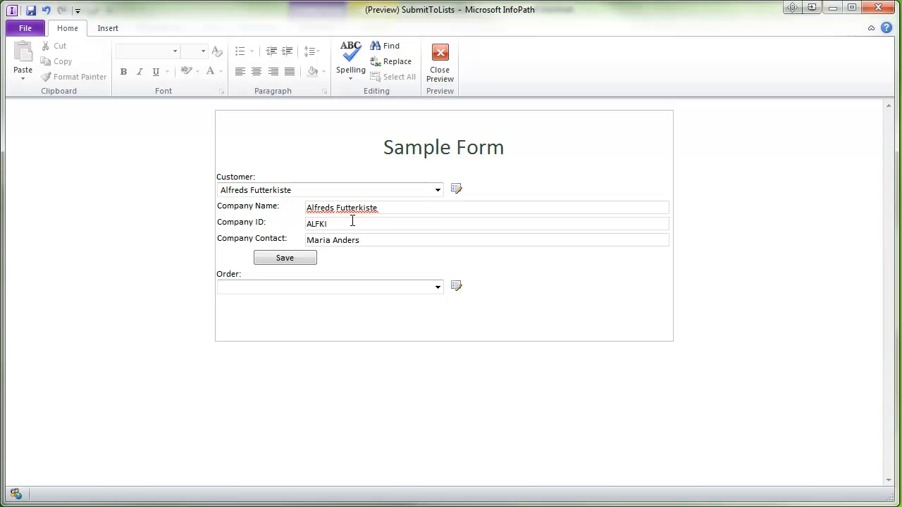
# - Update the contact name, append ', LLC' to the company name, and save
pyautogui.click(382, 208)
pyautogui.click(361, 241)
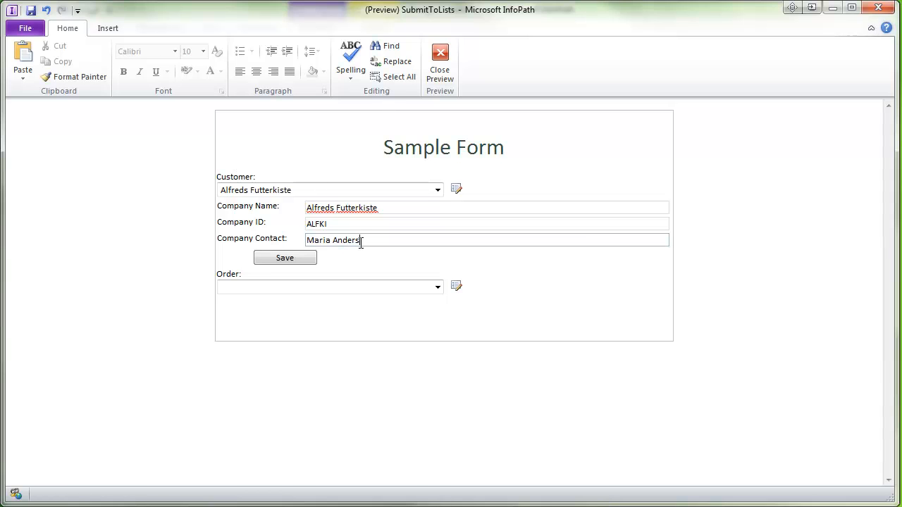
pyautogui.write('on')
pyautogui.click(382, 208)
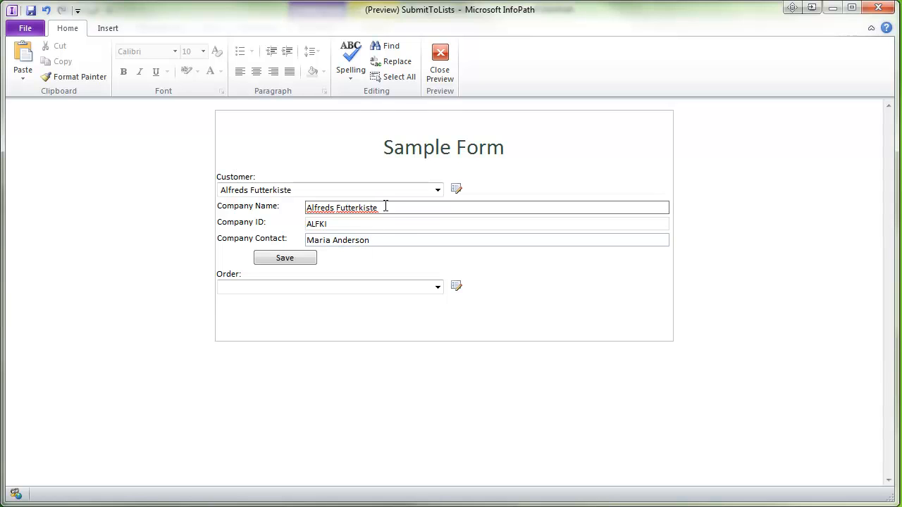
pyautogui.write(', LLC')
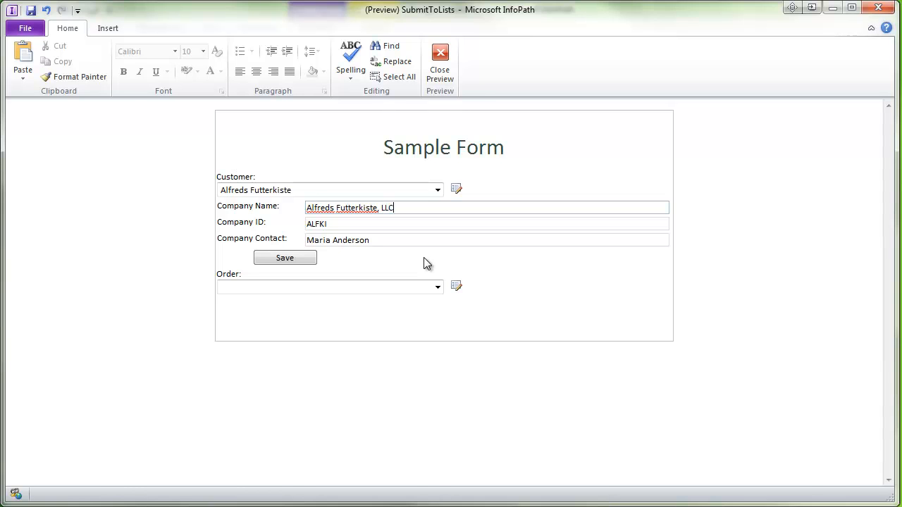
pyautogui.click(298, 260)
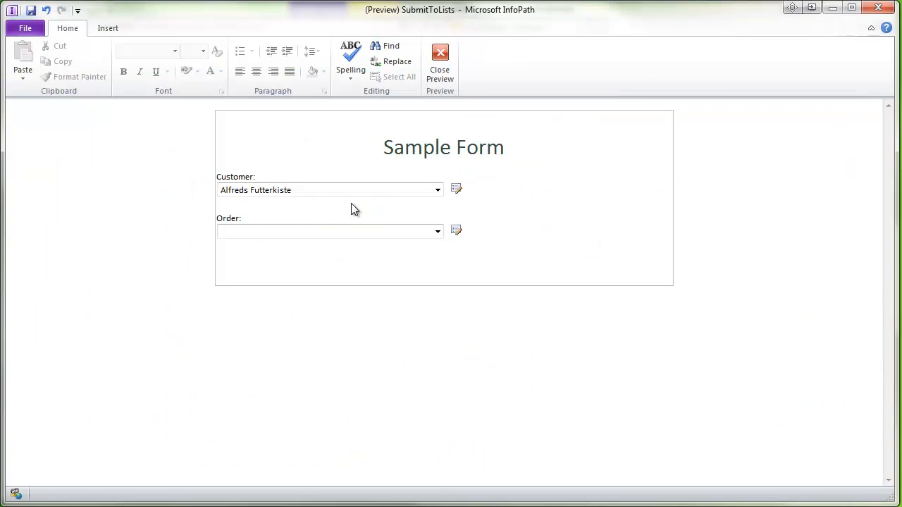
# - With the Customer choice cleared, enter Aardvark Importers, a contact name and ID aard, and save
pyautogui.click(438, 191)
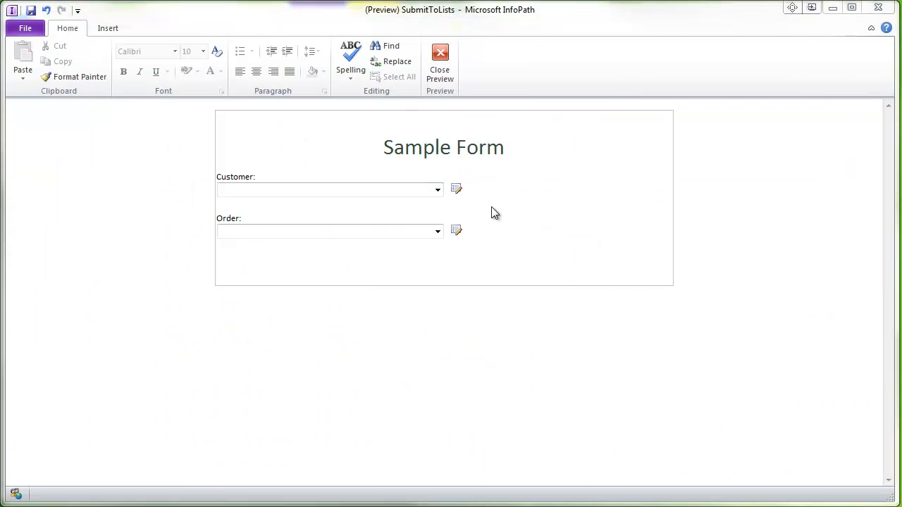
pyautogui.click(456, 189)
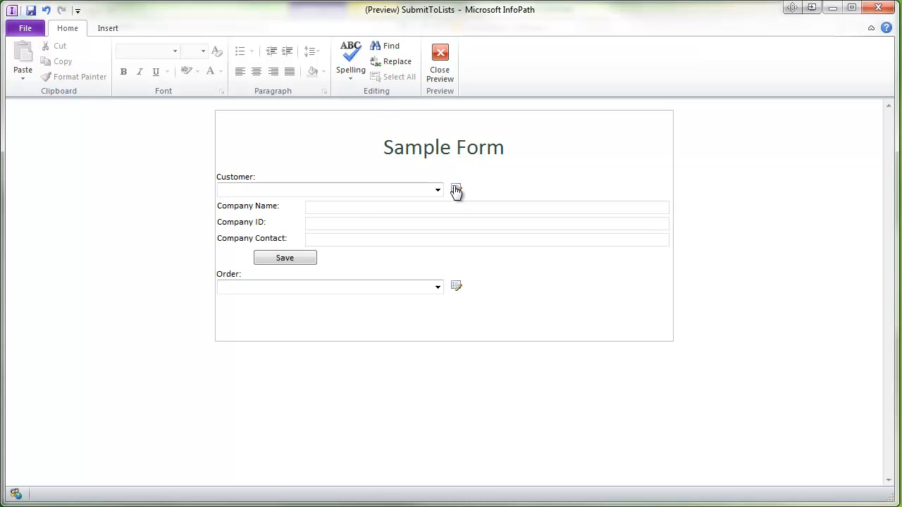
pyautogui.click(343, 206)
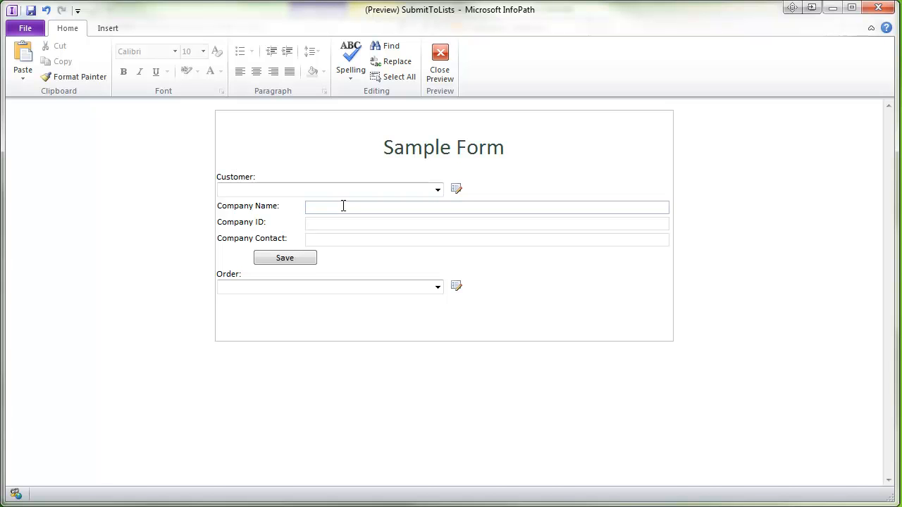
pyautogui.click(400, 207)
pyautogui.write('Aardvark Importers')
pyautogui.click(358, 240)
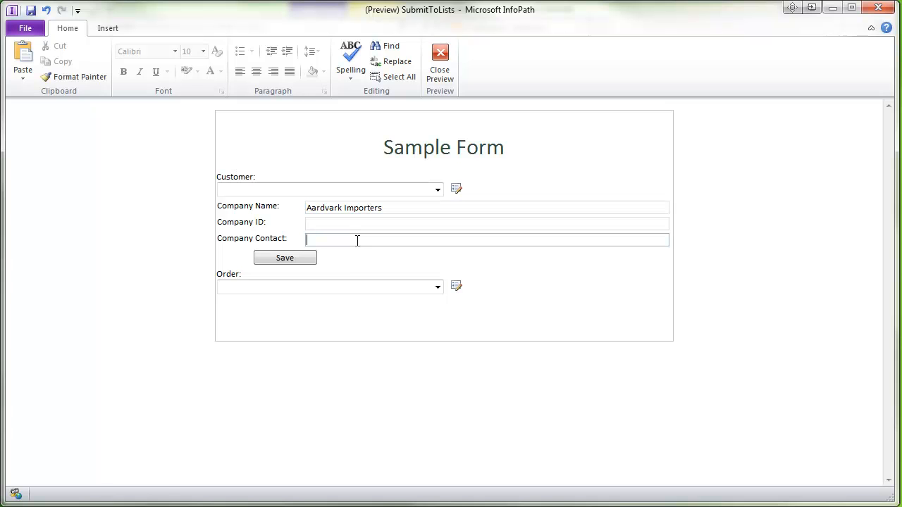
pyautogui.write('Albert')
pyautogui.click(332, 224)
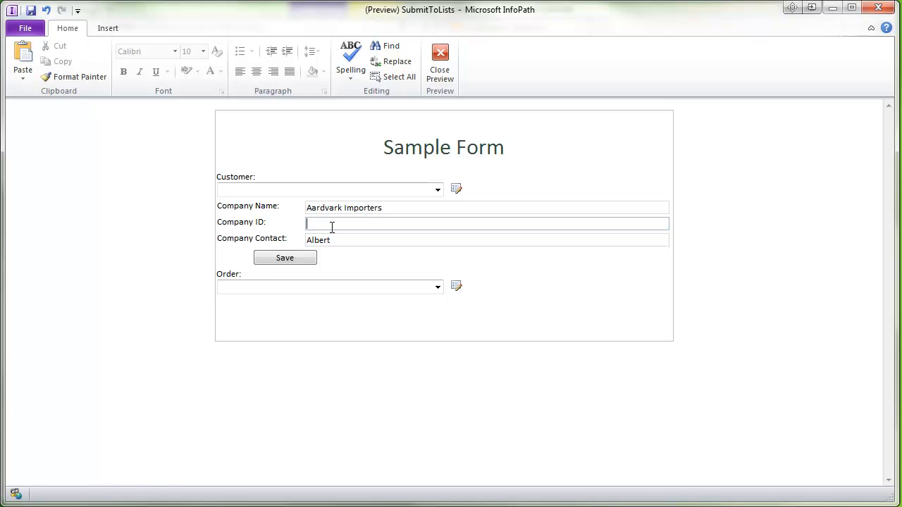
pyautogui.write('aard')
pyautogui.click(283, 257)
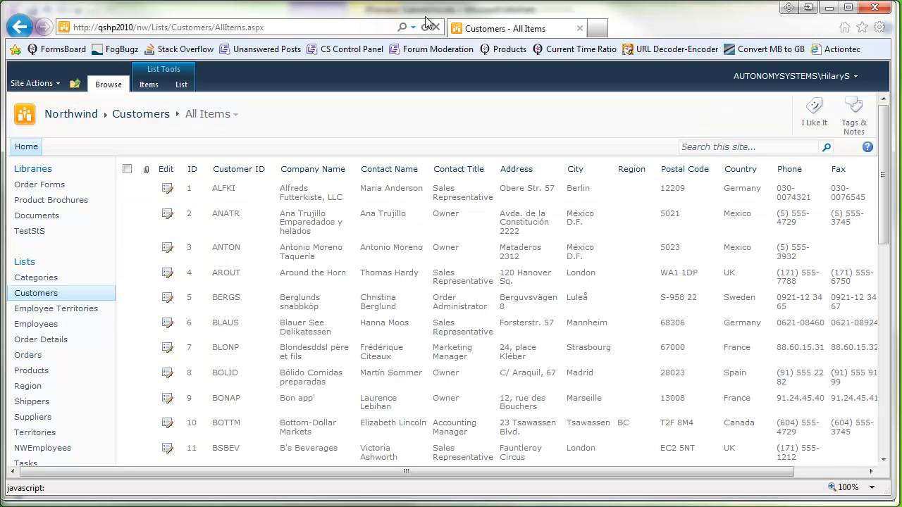
# - Sort the SharePoint Customers list by Customer ID to check the new Aardvark Importers row
pyautogui.click(423, 28)
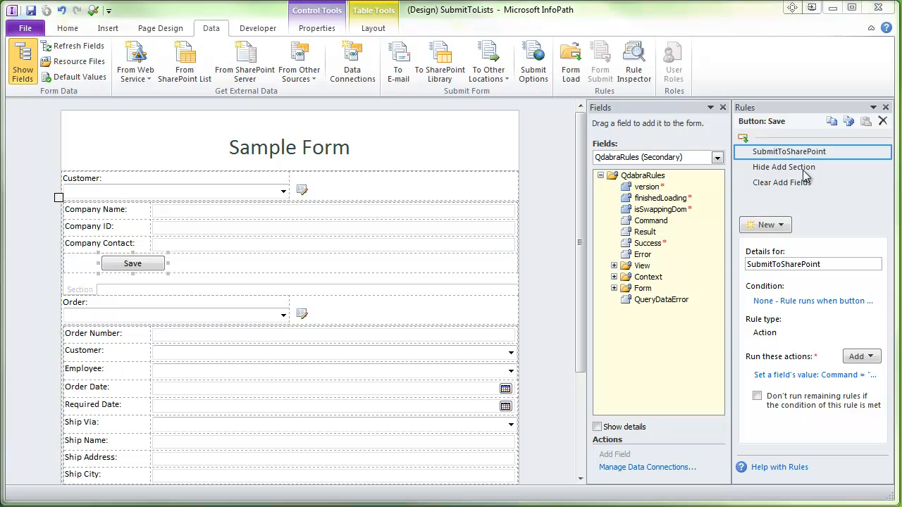
# - Add a Save-button rule named Query For Customers that queries the Customers data connection
pyautogui.click(756, 226)
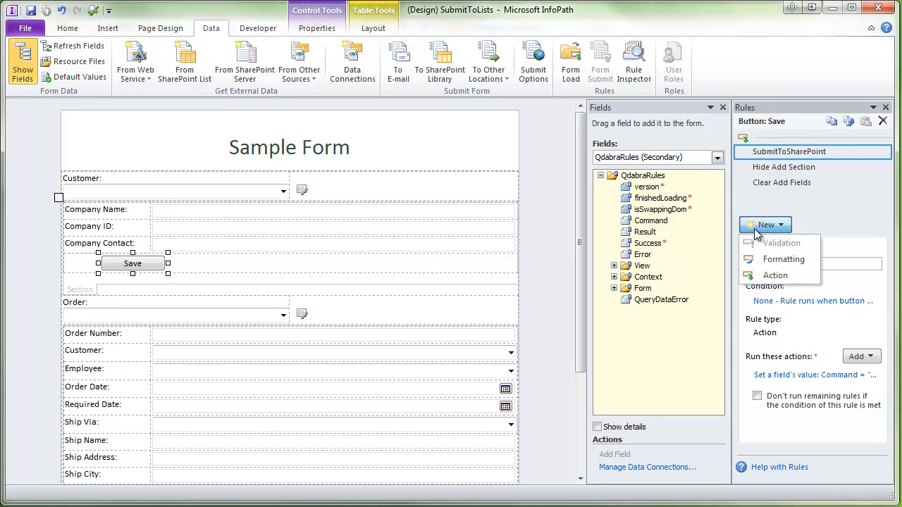
pyautogui.click(764, 276)
pyautogui.write('Query For')
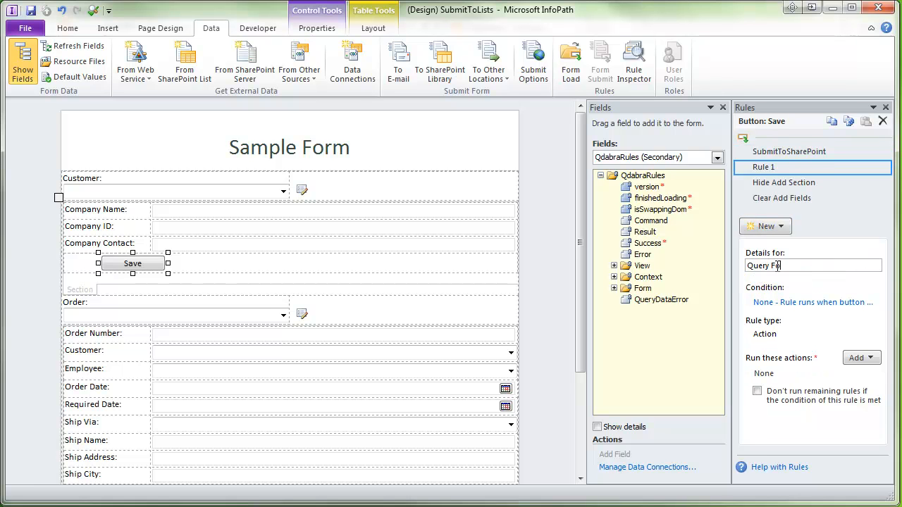
pyautogui.write(' Customers')
pyautogui.click(868, 359)
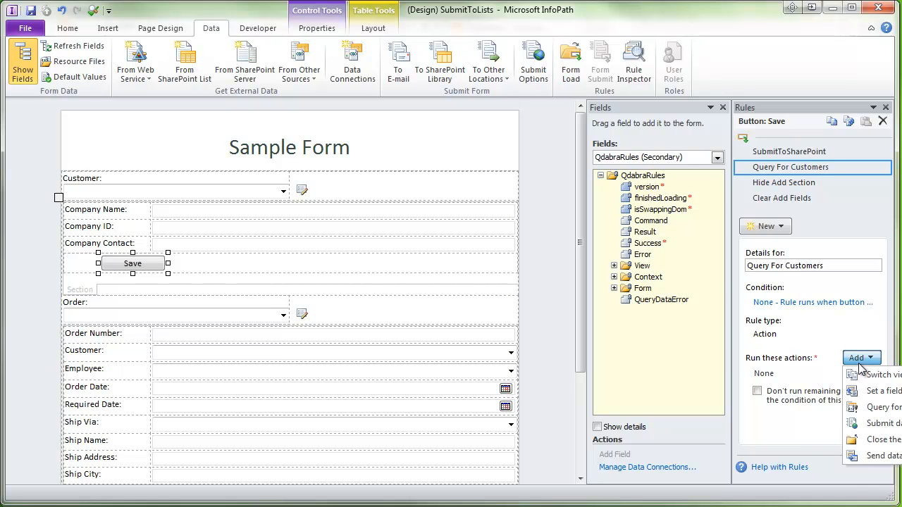
pyautogui.click(897, 413)
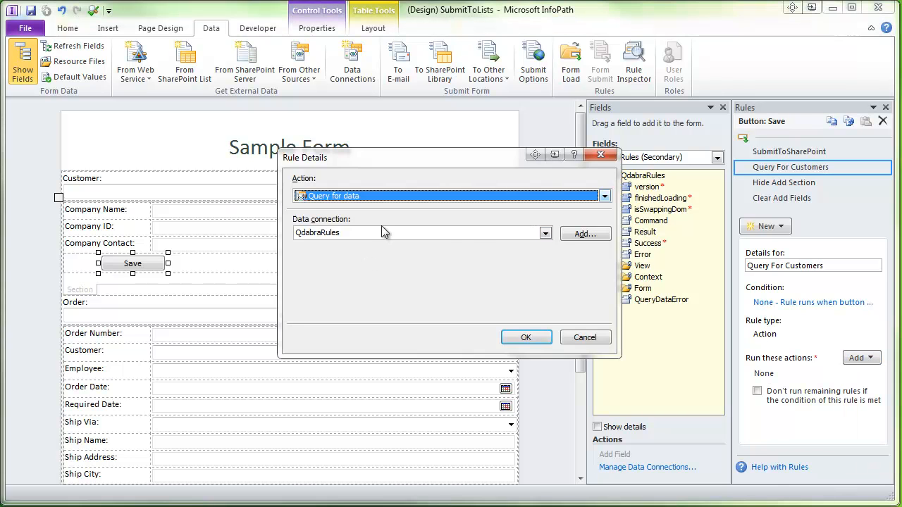
pyautogui.click(478, 234)
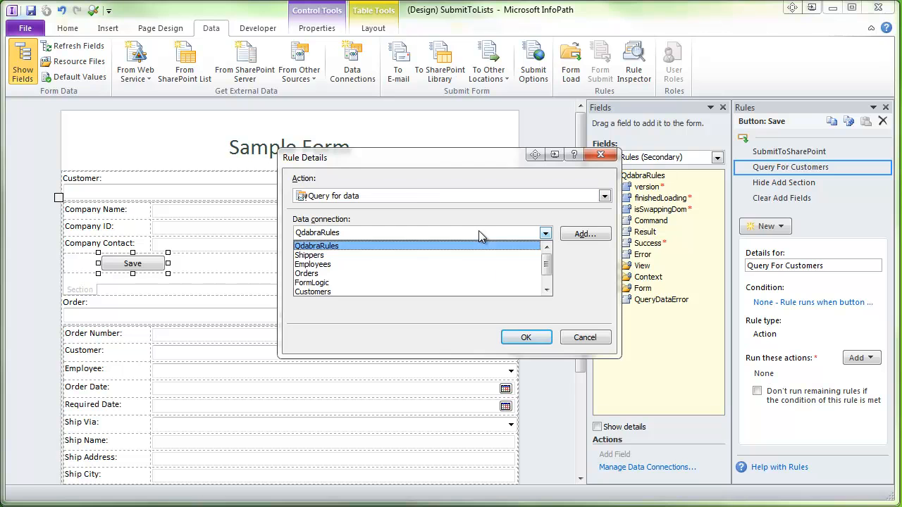
pyautogui.click(342, 289)
pyautogui.click(527, 338)
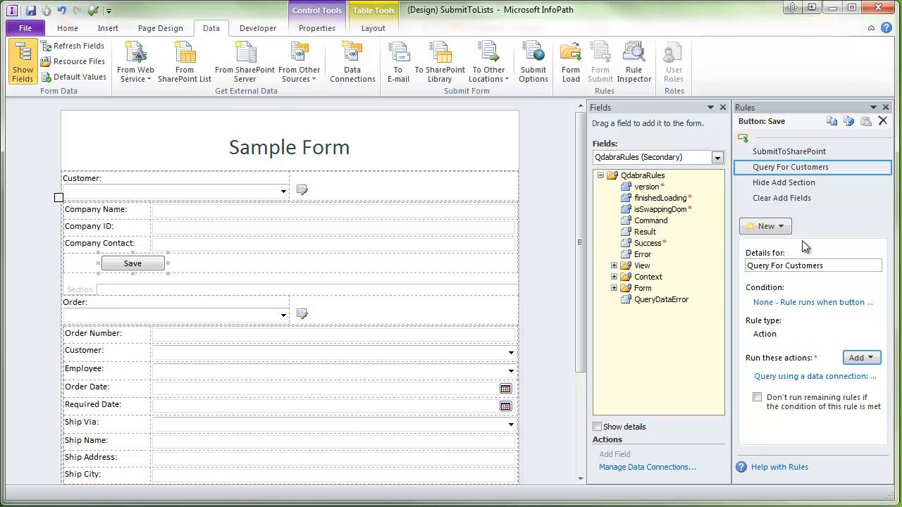
# - Scroll the canvas and bring up the rules of the QdabraRules Error field
pyautogui.moveTo(579, 223); pyautogui.dragTo(571, 353)
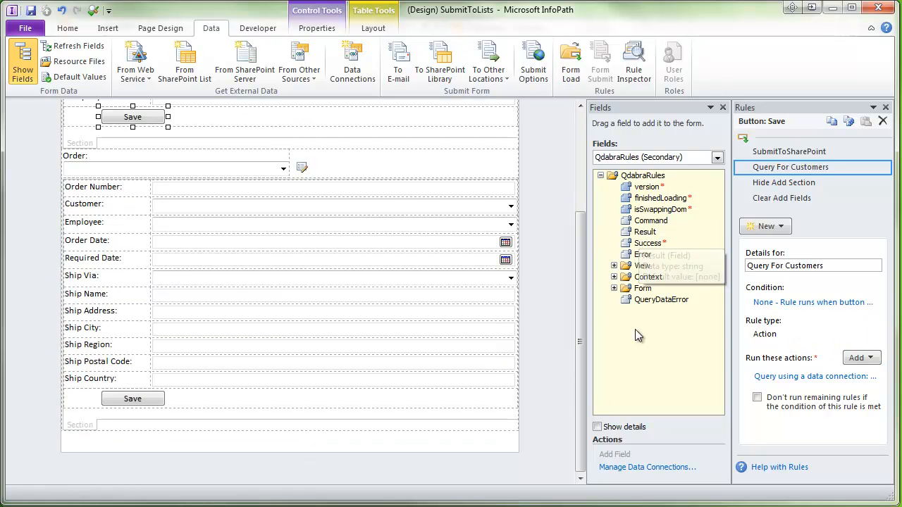
pyautogui.click(636, 258)
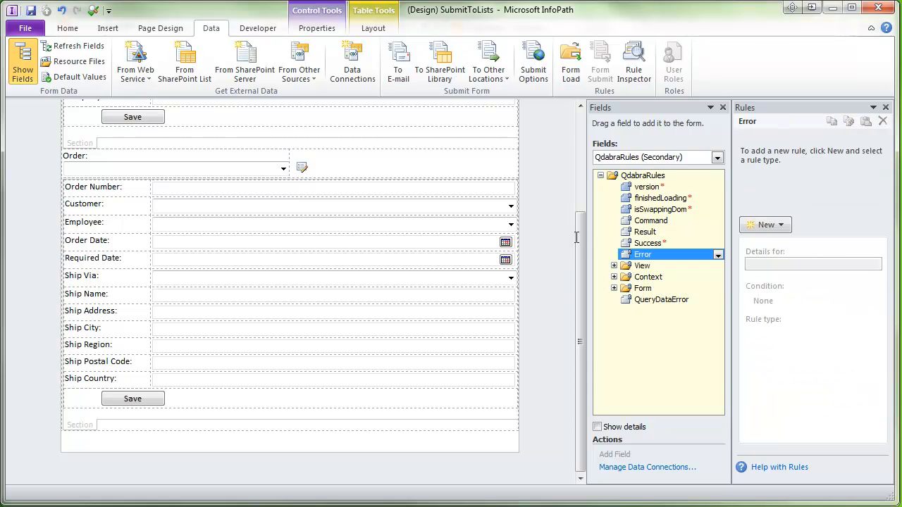
pyautogui.moveTo(581, 234); pyautogui.dragTo(585, 114)
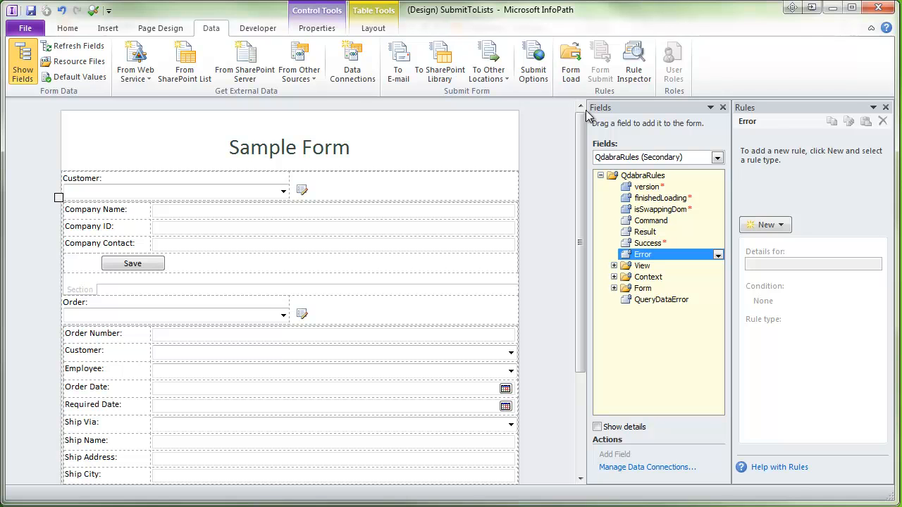
# - Preview the form and open customer Alfreds Futterkiste, LLC for editing
pyautogui.press('F5')
pyautogui.click(438, 190)
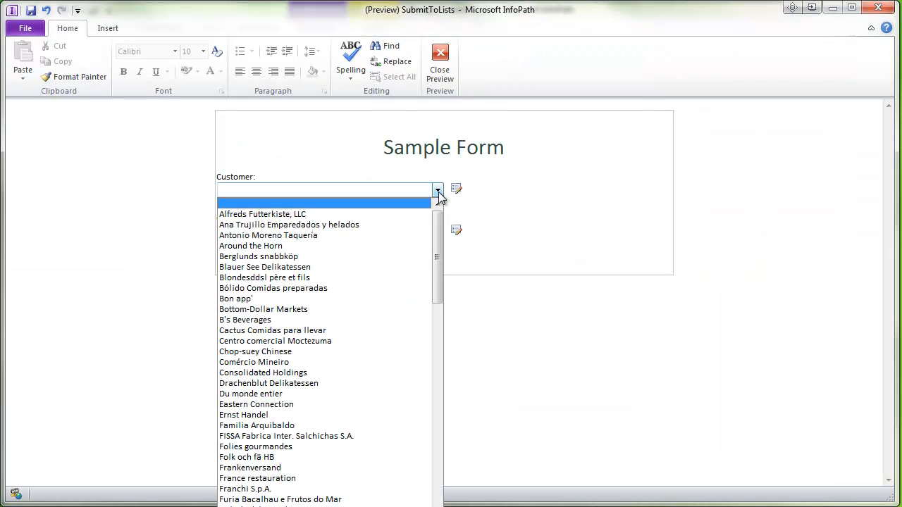
pyautogui.moveTo(439, 225); pyautogui.dragTo(447, 459)
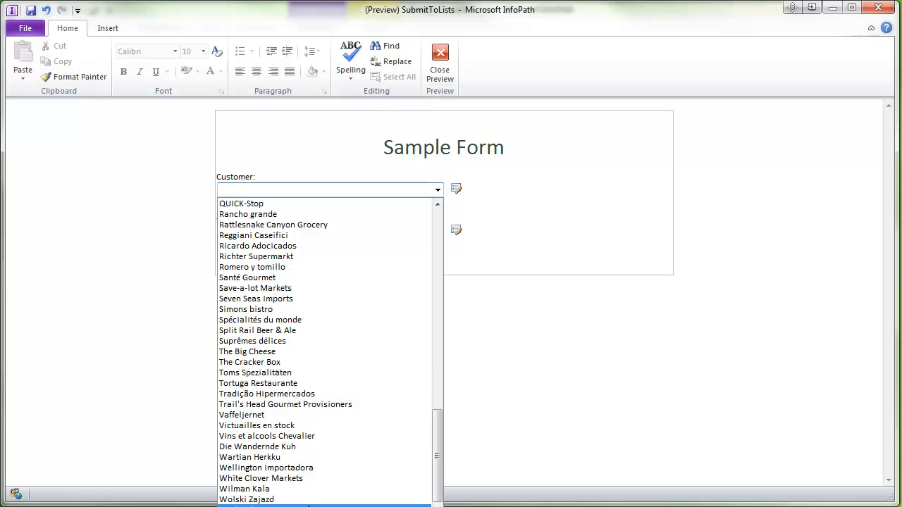
pyautogui.moveTo(439, 434); pyautogui.dragTo(468, 228)
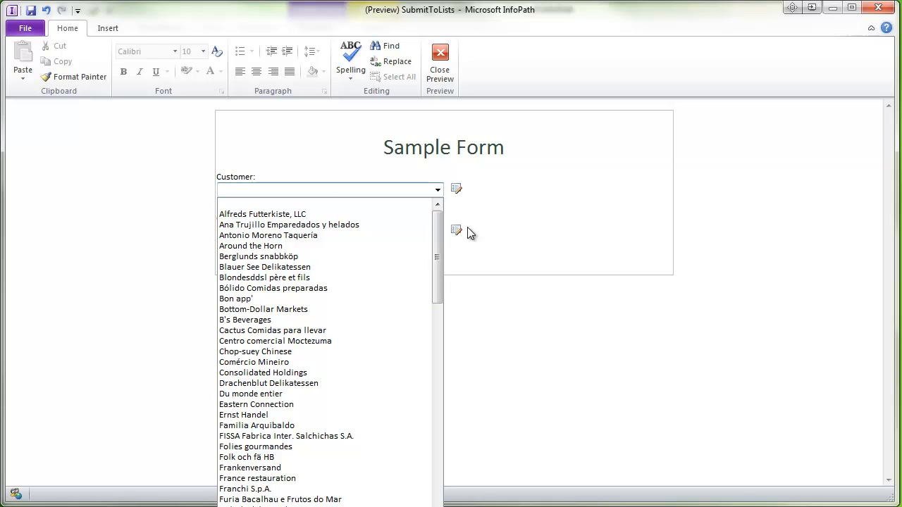
pyautogui.click(323, 215)
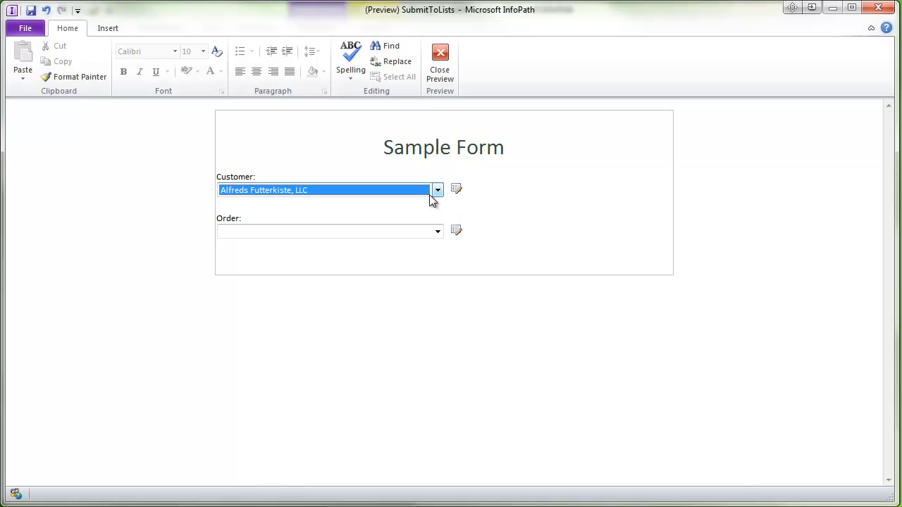
pyautogui.click(455, 191)
# - Rename the company to 'Alfreds Futterkiste - EDITED', replace the contact name, save, and reset
pyautogui.click(410, 206)
pyautogui.press('BackSpace')
pyautogui.press('BackSpace')
pyautogui.press('BackSpace')
pyautogui.press('BackSpace')
pyautogui.press('BackSpace')
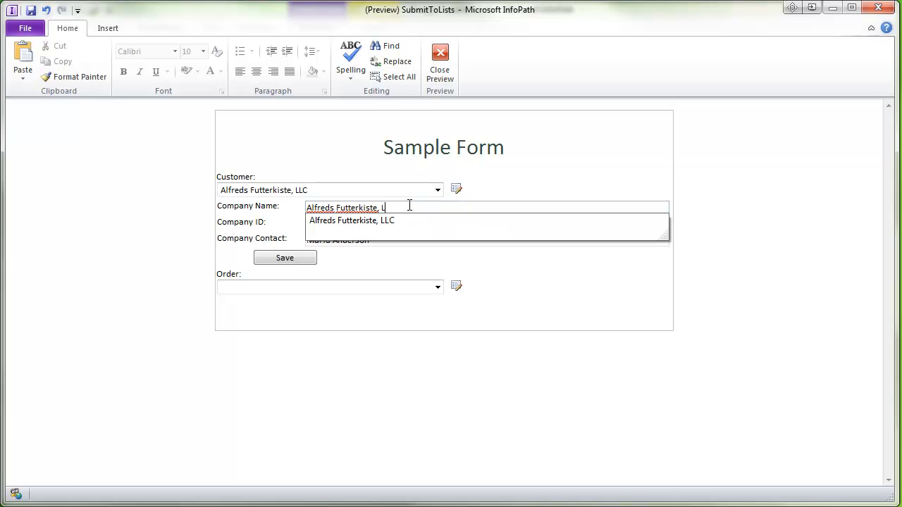
pyautogui.write('- EDITED')
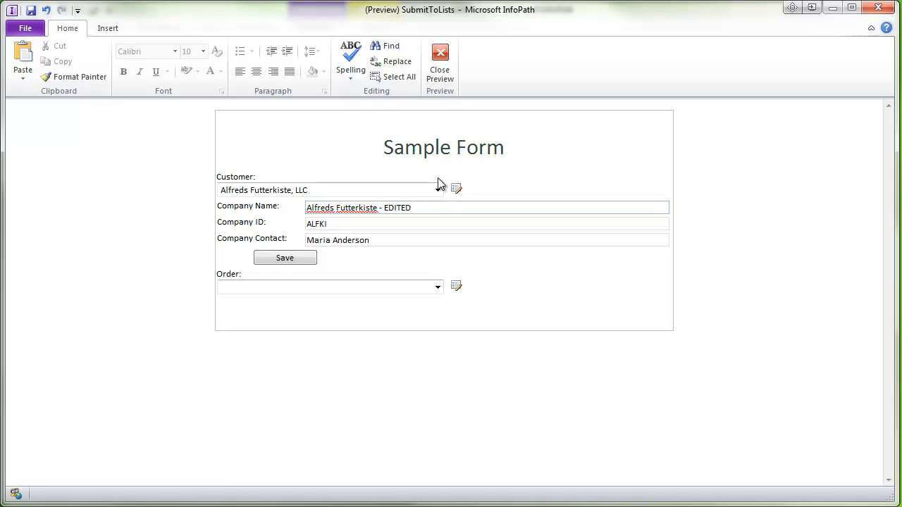
pyautogui.click(379, 241)
pyautogui.moveTo(379, 240); pyautogui.dragTo(282, 232)
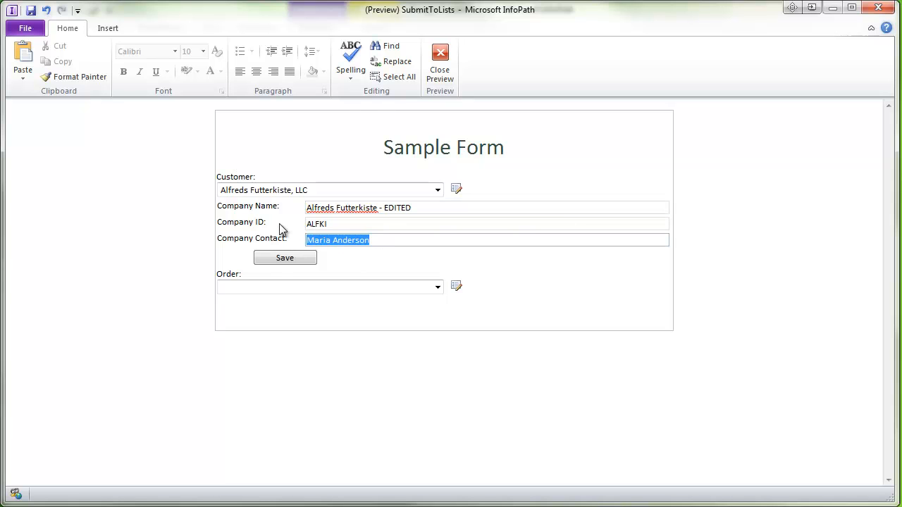
pyautogui.write('Wes Anderson')
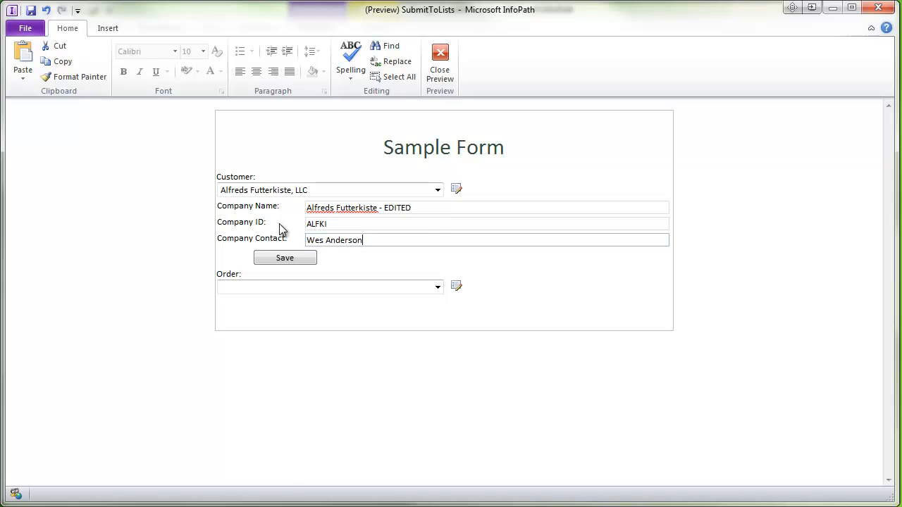
pyautogui.click(303, 259)
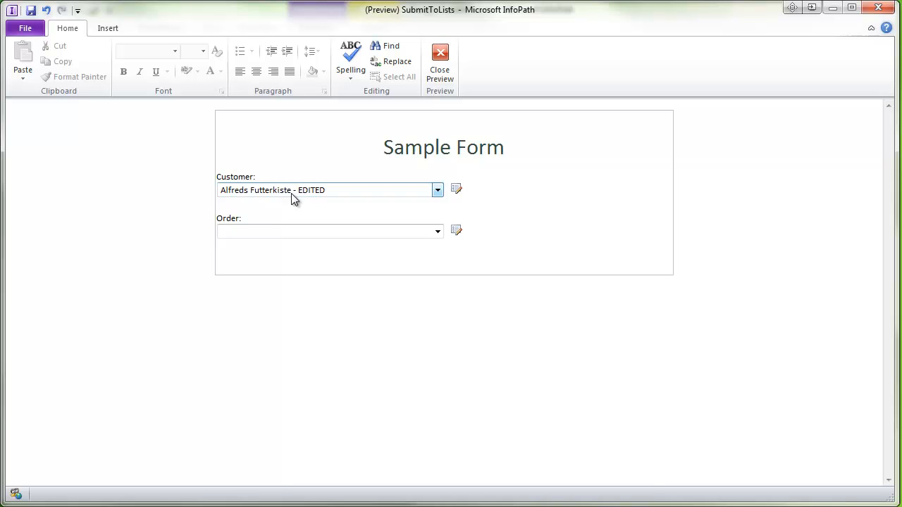
pyautogui.click(456, 190)
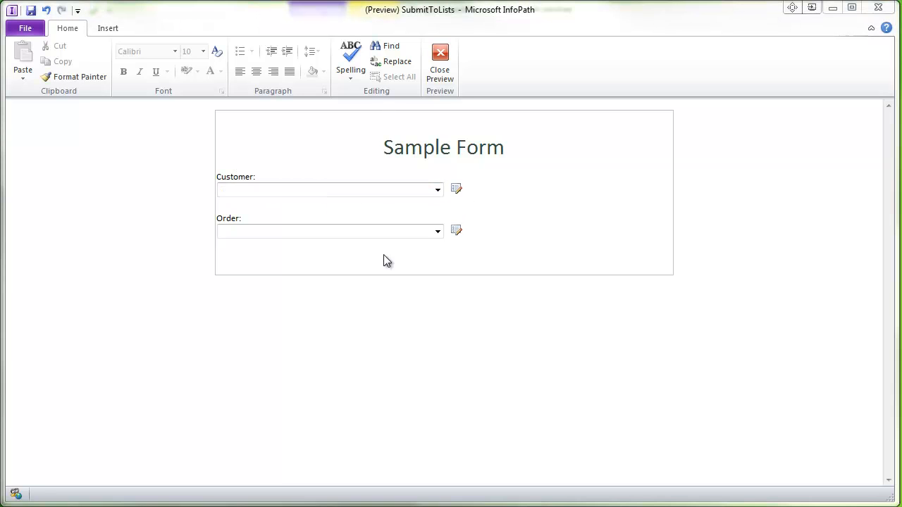
# - Check the Customer list for the edited customer entry
pyautogui.click(437, 191)
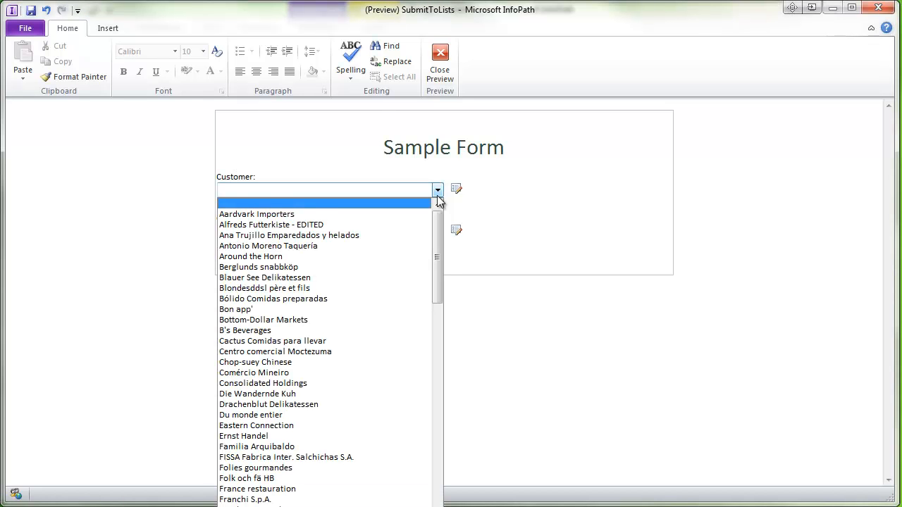
pyautogui.moveTo(438, 227); pyautogui.dragTo(435, 148)
pyautogui.click(584, 231)
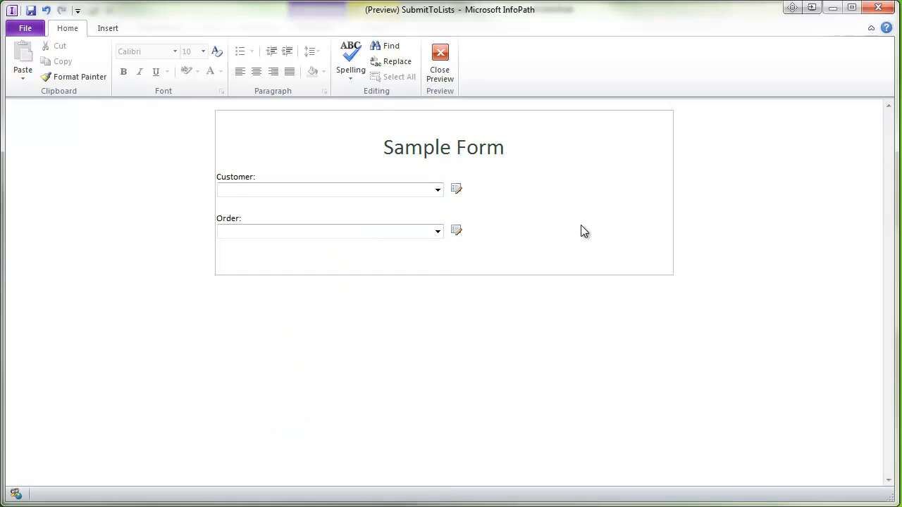
# - Save a new customer AAA Auto Supply with Company ID AAAA and a contact name
pyautogui.click(455, 189)
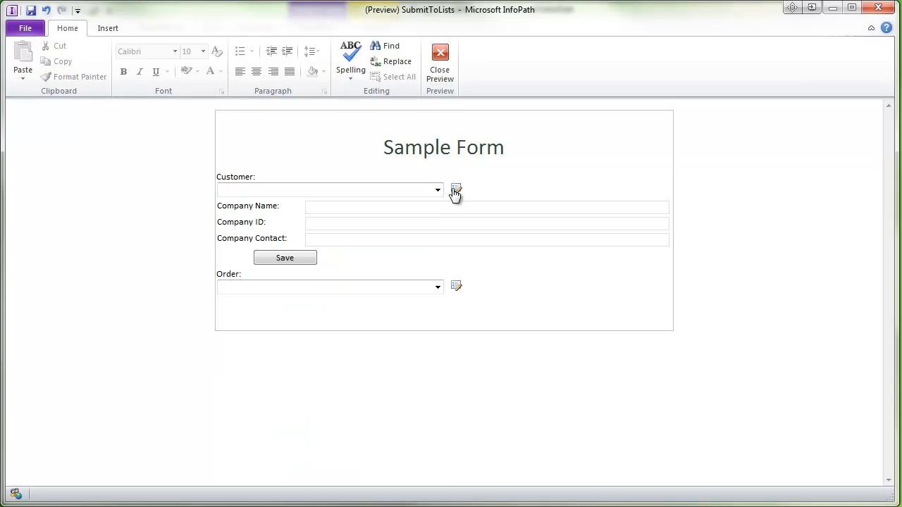
pyautogui.click(435, 210)
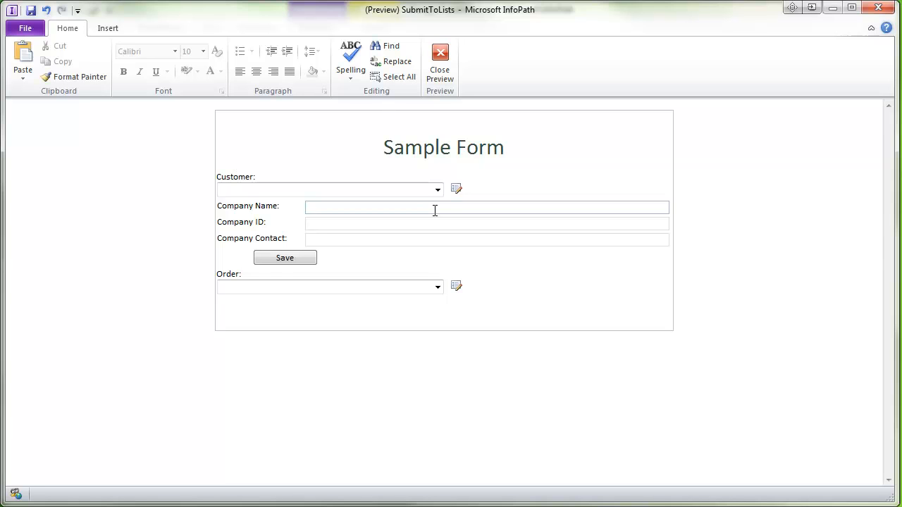
pyautogui.write('AAA Auto Suppoly')
pyautogui.click(377, 224)
pyautogui.write('AAAA')
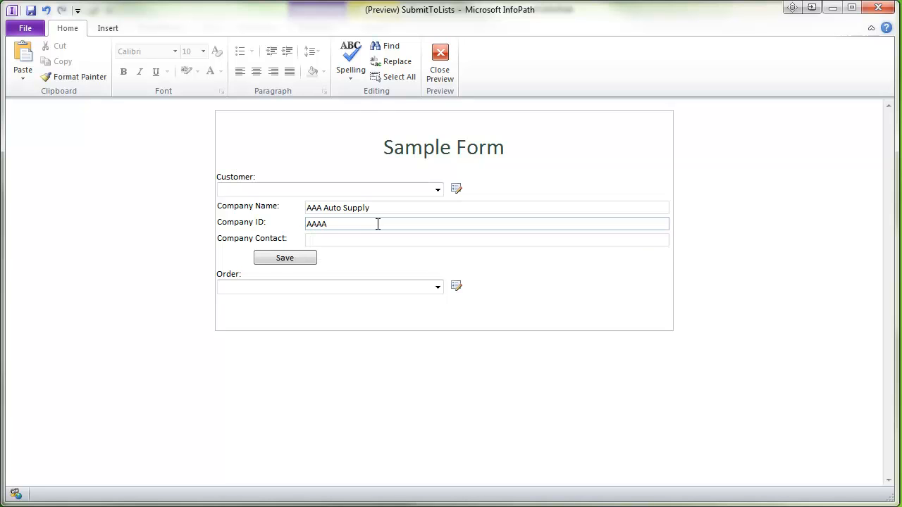
pyautogui.click(345, 239)
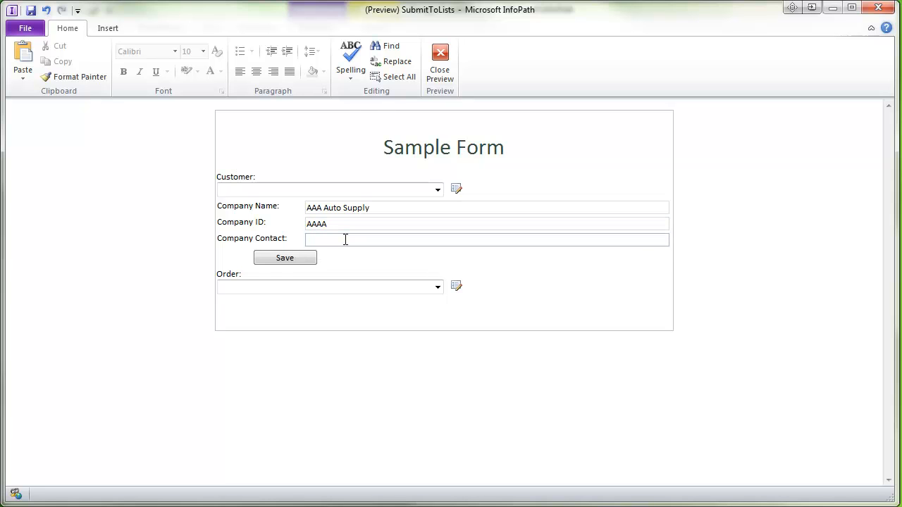
pyautogui.write('Al')
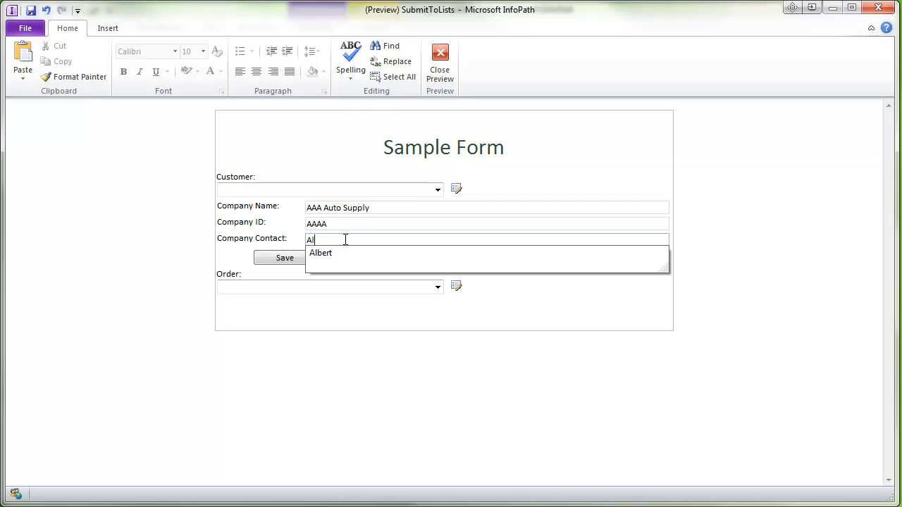
pyautogui.write('fred')
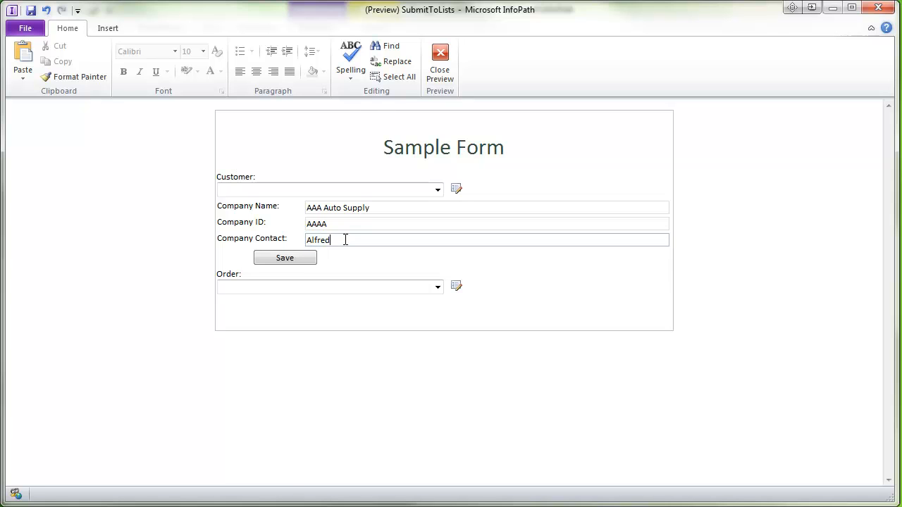
pyautogui.click(285, 259)
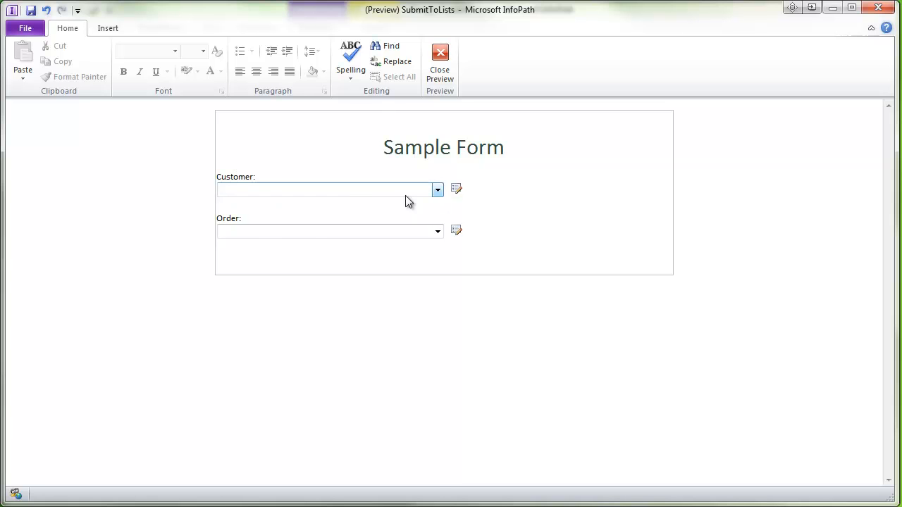
# - Select AAA Auto Supply in the Customer list and close the preview
pyautogui.click(437, 192)
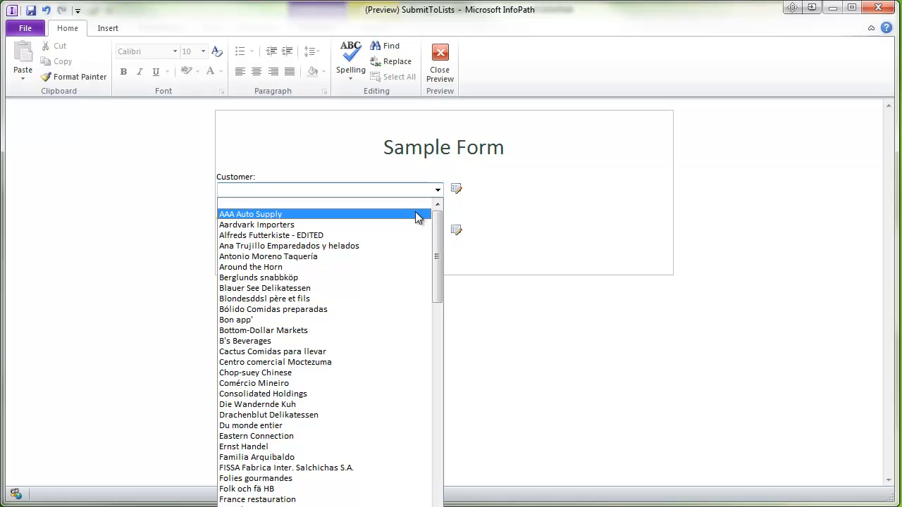
pyautogui.click(416, 214)
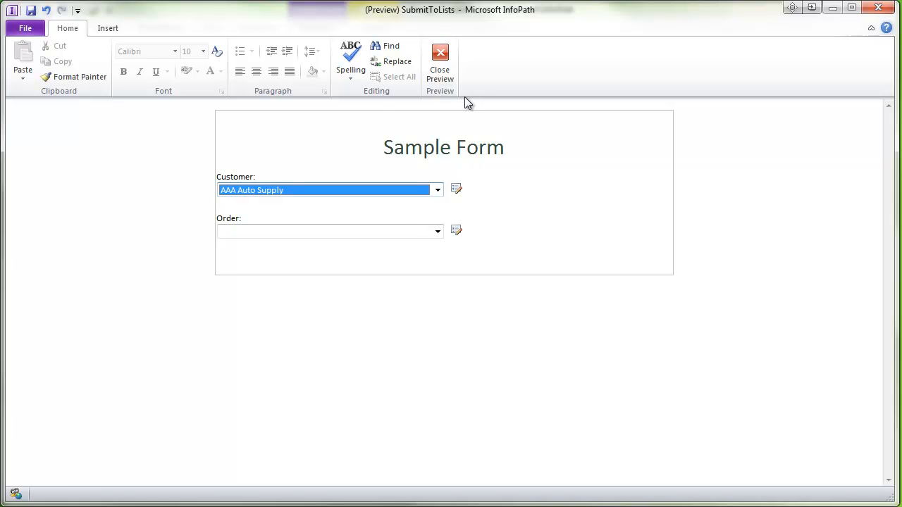
pyautogui.click(441, 60)
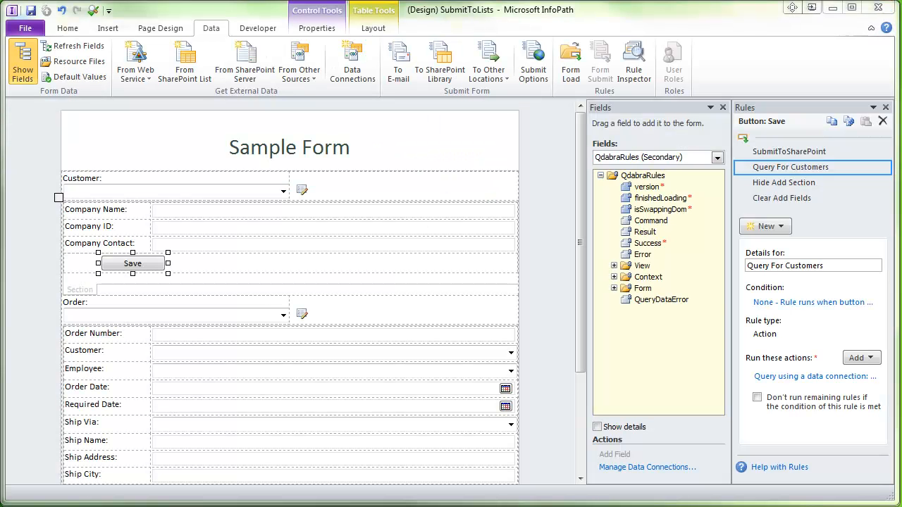
# - Review the Save button's rules and add a new action rule after Query For Customers
pyautogui.click(788, 200)
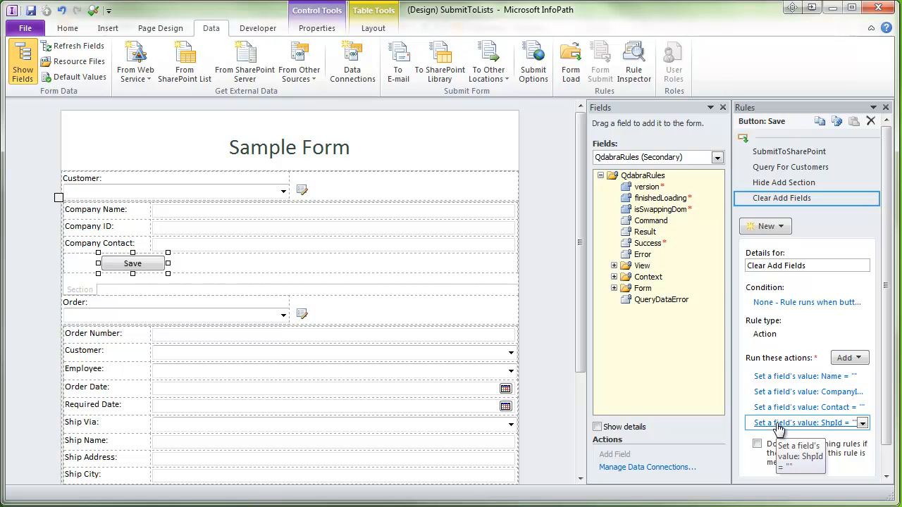
pyautogui.click(804, 174)
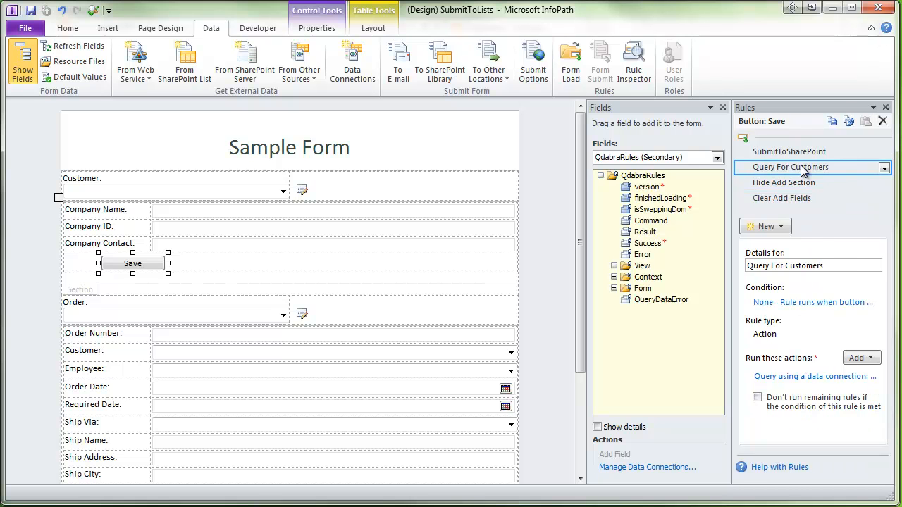
pyautogui.click(780, 227)
pyautogui.click(768, 282)
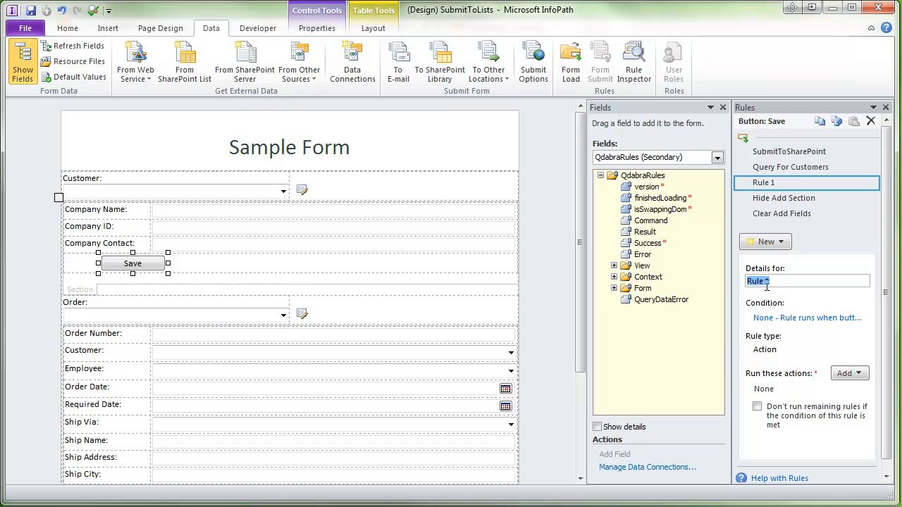
# - Name the rule Set Customer with the condition that Customer is blank
pyautogui.write('Set Customer')
pyautogui.click(825, 319)
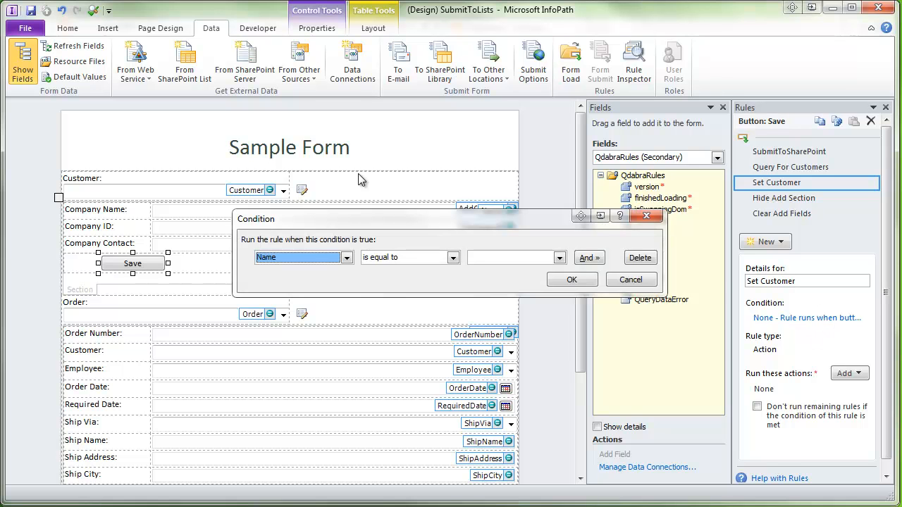
pyautogui.click(295, 259)
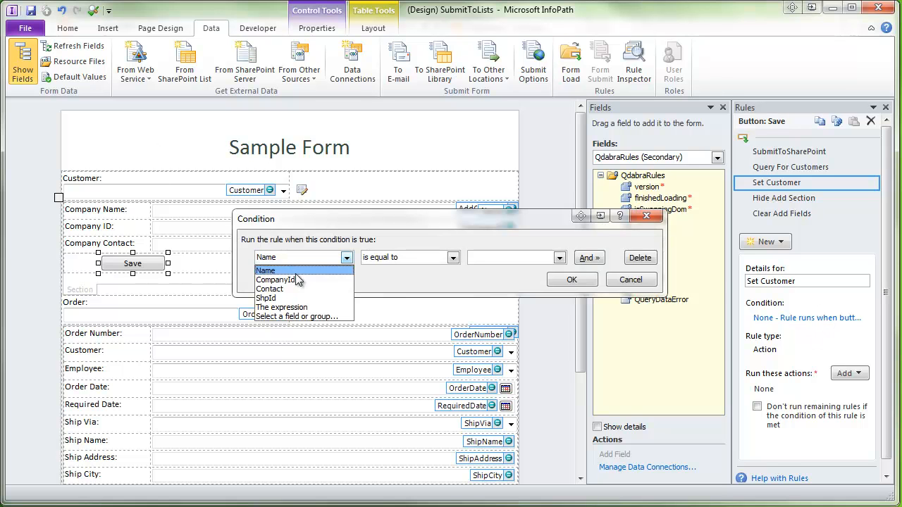
pyautogui.click(299, 317)
pyautogui.click(406, 198)
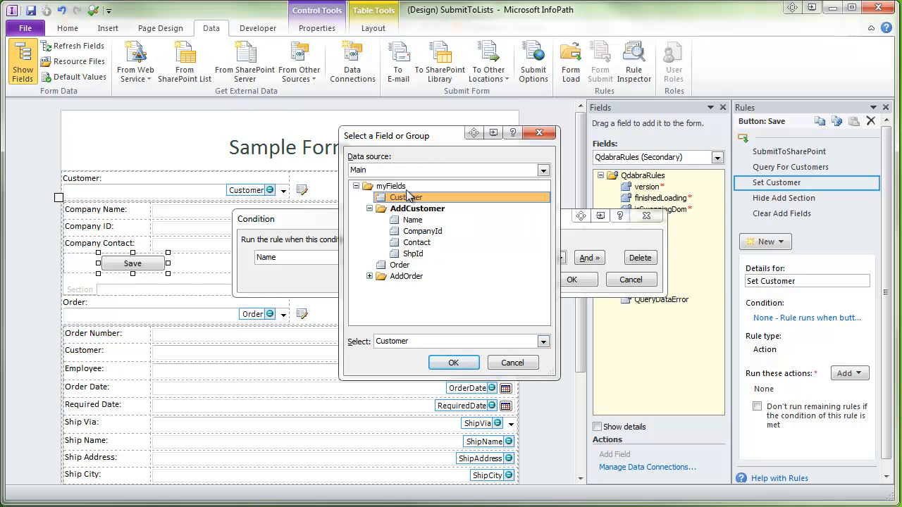
pyautogui.click(454, 363)
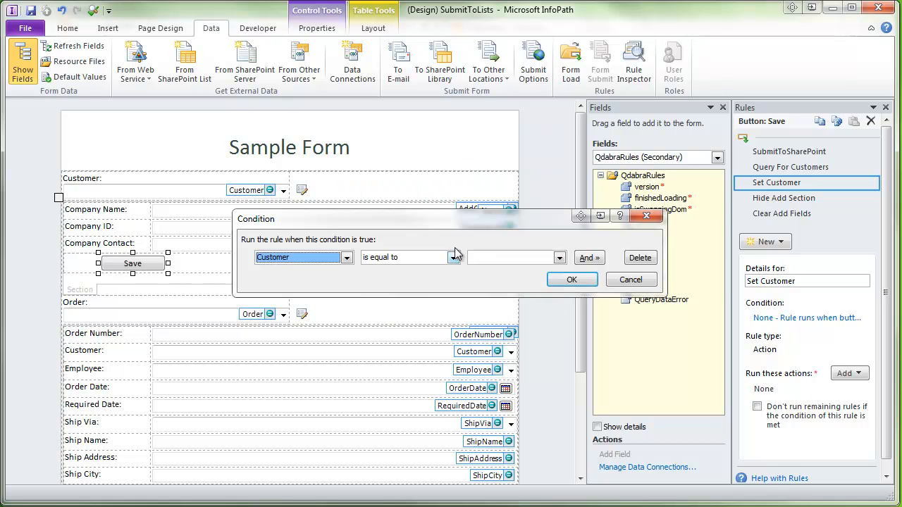
pyautogui.click(453, 257)
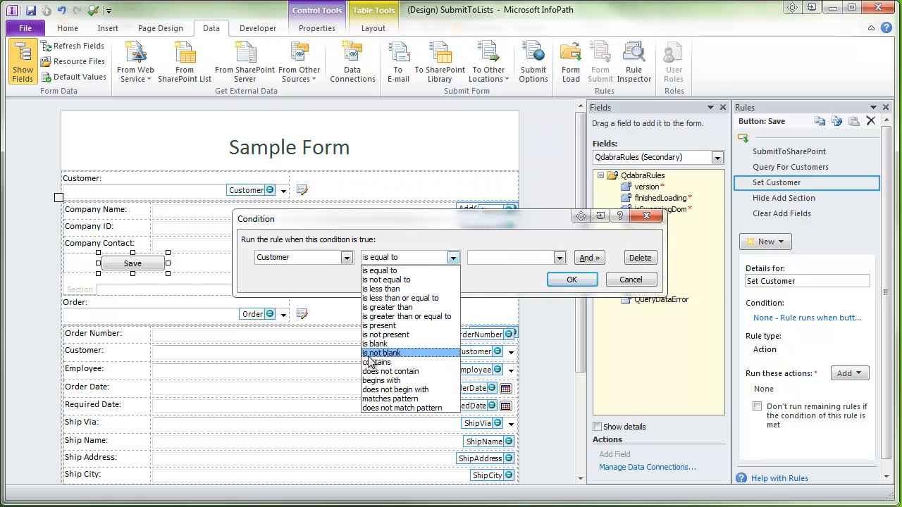
pyautogui.click(381, 344)
# - Accept the condition and add a set-field action targeting the Customer field
pyautogui.click(572, 280)
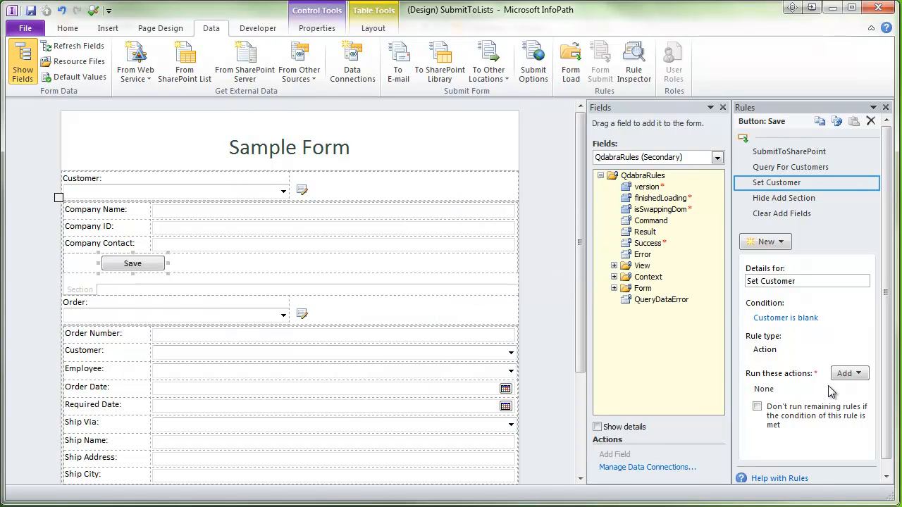
pyautogui.click(848, 373)
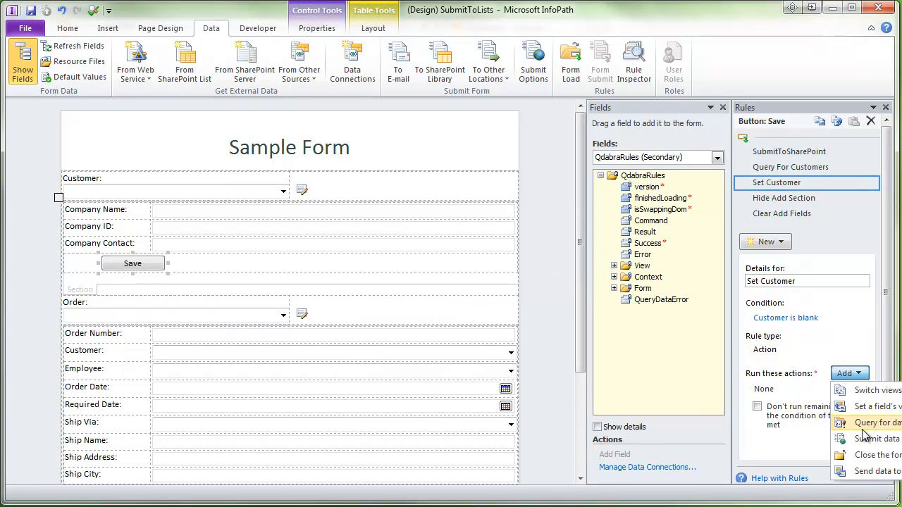
pyautogui.click(871, 409)
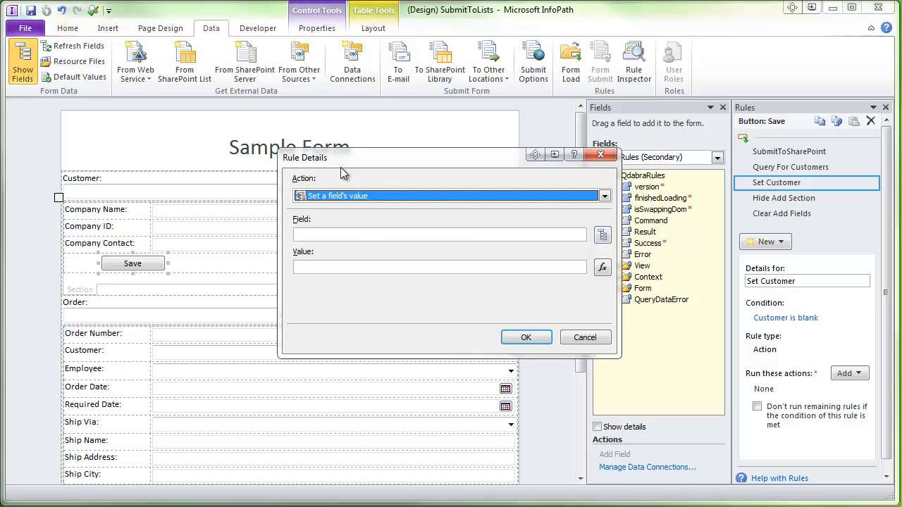
pyautogui.click(603, 235)
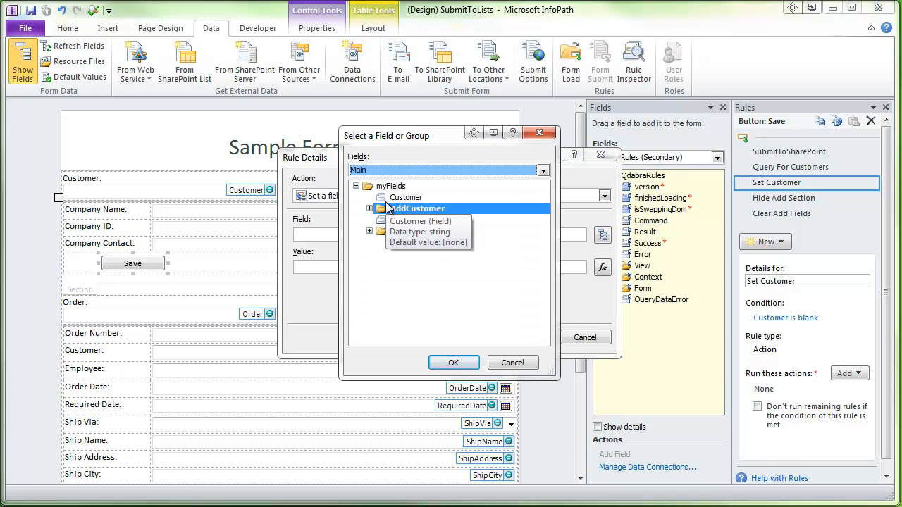
pyautogui.click(403, 198)
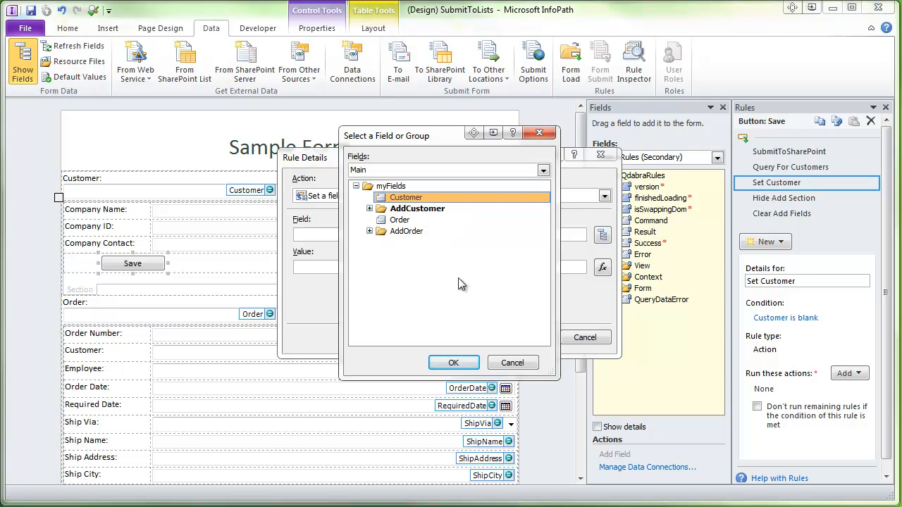
pyautogui.click(454, 363)
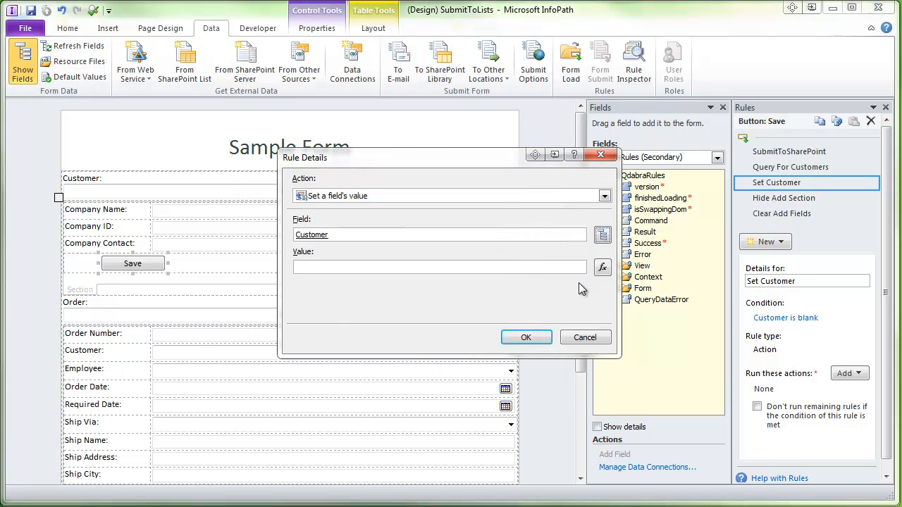
# - Set the action's value to the AddCustomer ShpId field and finish the action
pyautogui.click(602, 267)
pyautogui.click(272, 307)
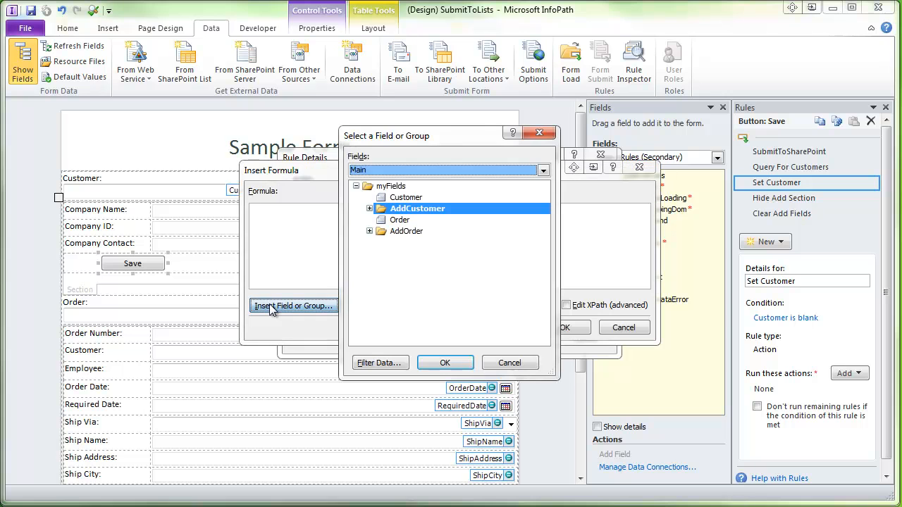
pyautogui.click(369, 210)
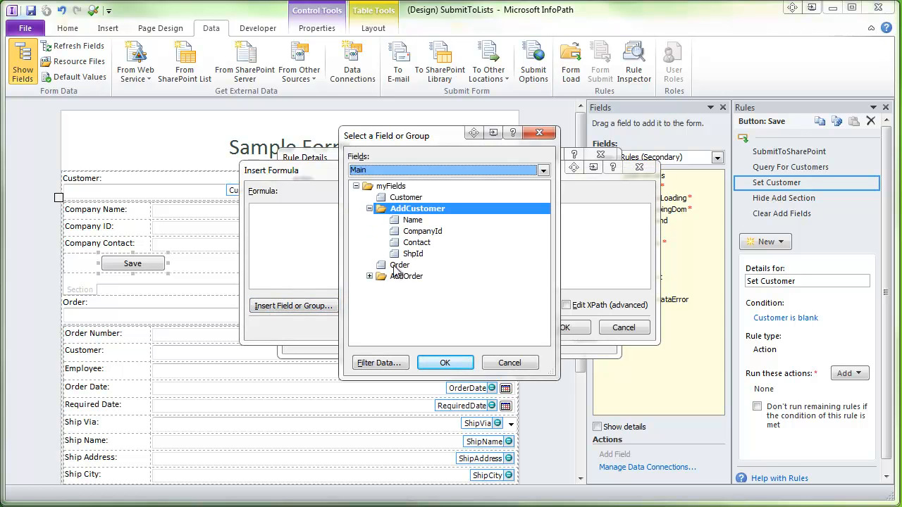
pyautogui.click(413, 254)
pyautogui.click(441, 364)
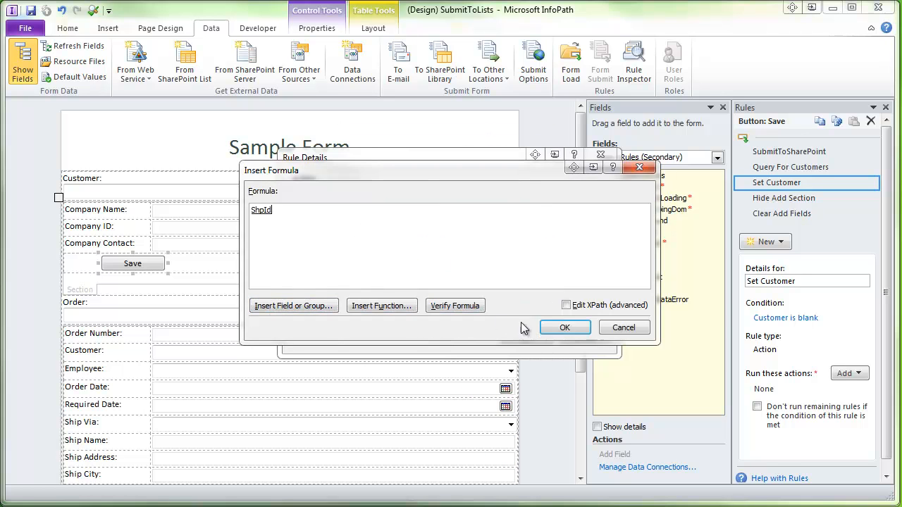
pyautogui.click(566, 327)
pyautogui.click(520, 334)
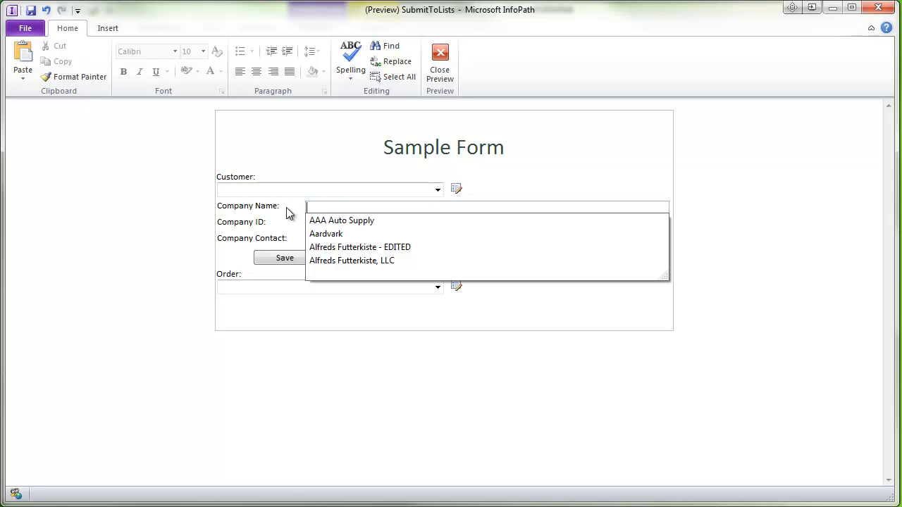
# - Enter company name 'InfoPath Detailing, Inc', ID 'INDE' and the contact's name in the preview form
pyautogui.write('InfoPat')
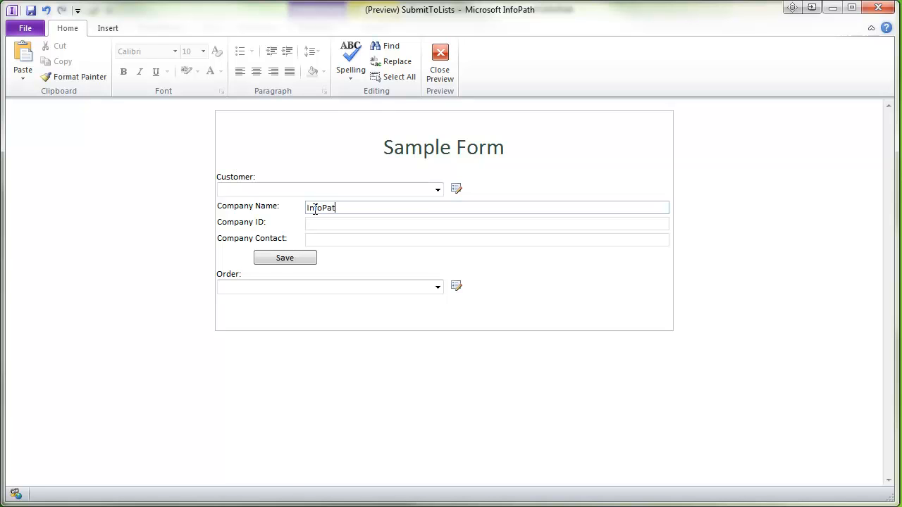
pyautogui.write('h Detailing, Inc')
pyautogui.press('Tab')
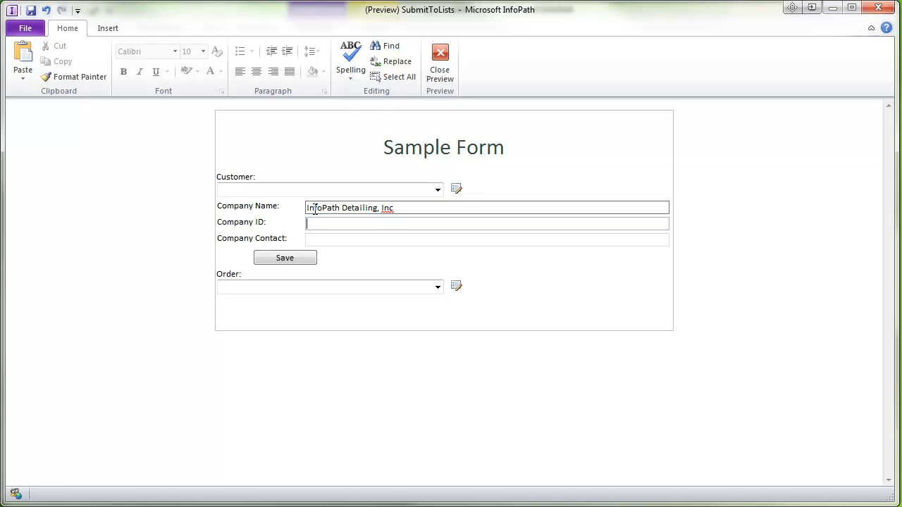
pyautogui.write('INDE')
pyautogui.click(362, 236)
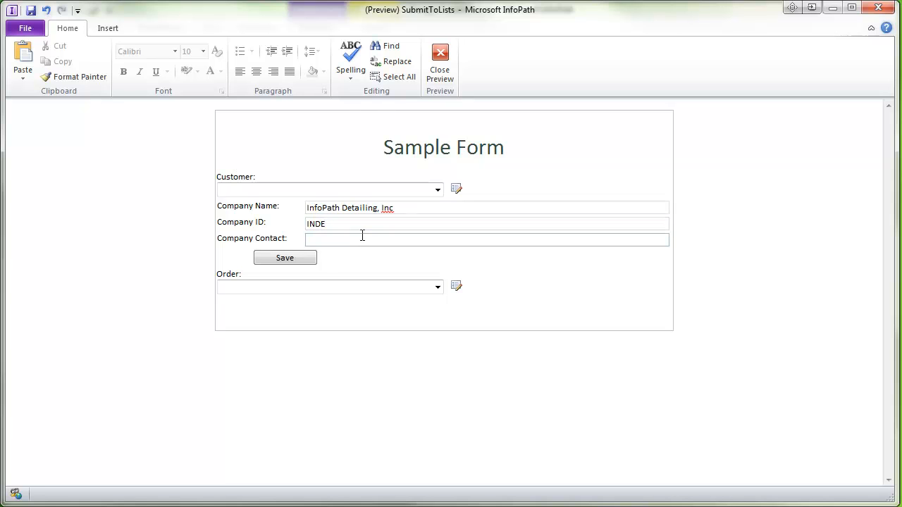
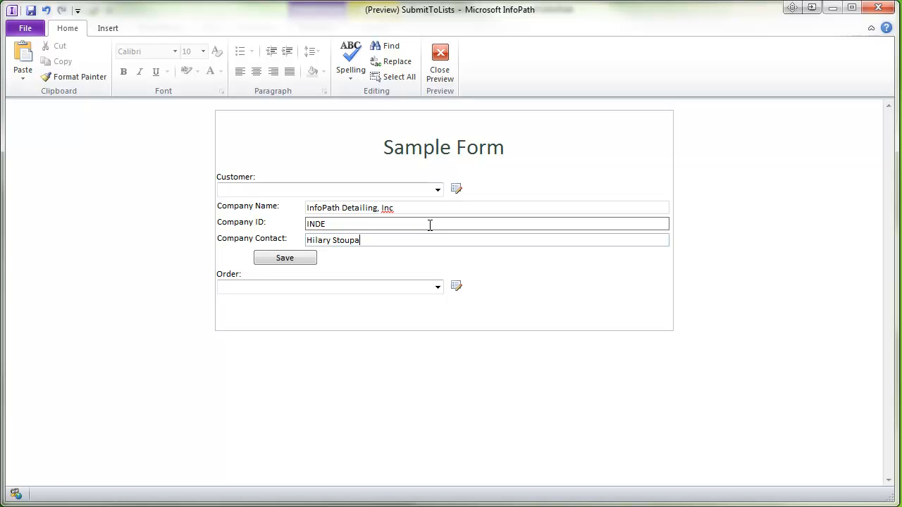
# - Save the new customer, confirm it is auto-selected in the Customer dropdown, and close preview
pyautogui.click(277, 258)
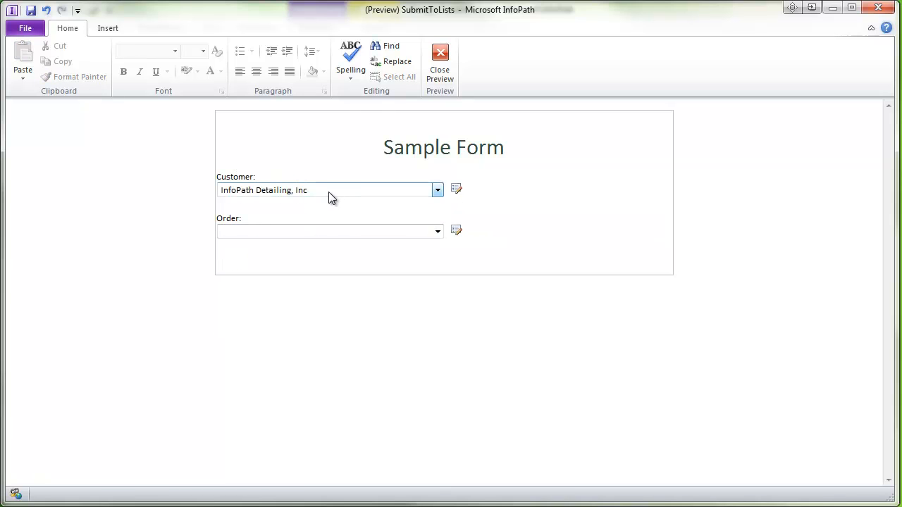
pyautogui.click(438, 190)
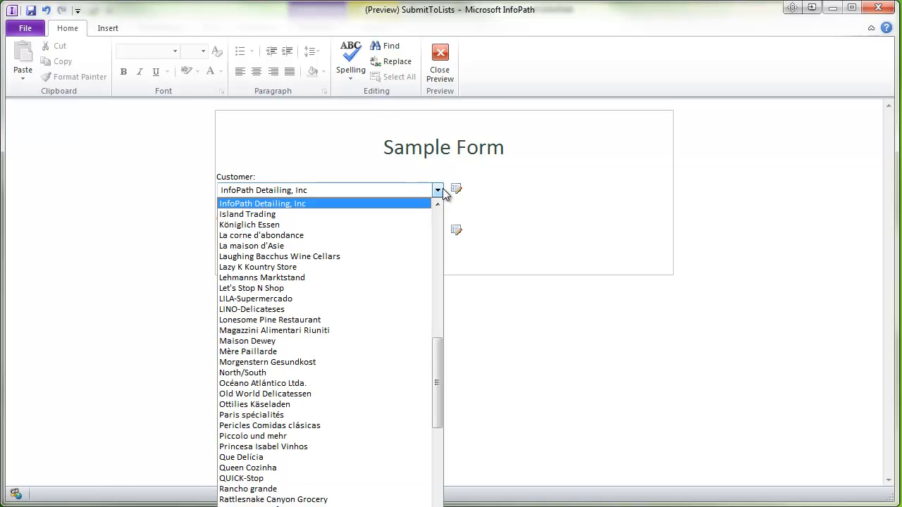
pyautogui.moveTo(438, 343); pyautogui.dragTo(420, 150)
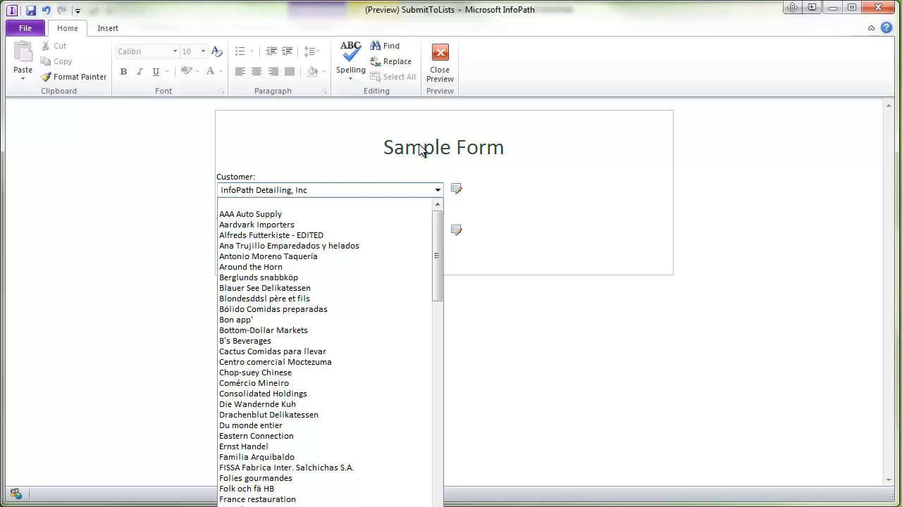
pyautogui.click(440, 62)
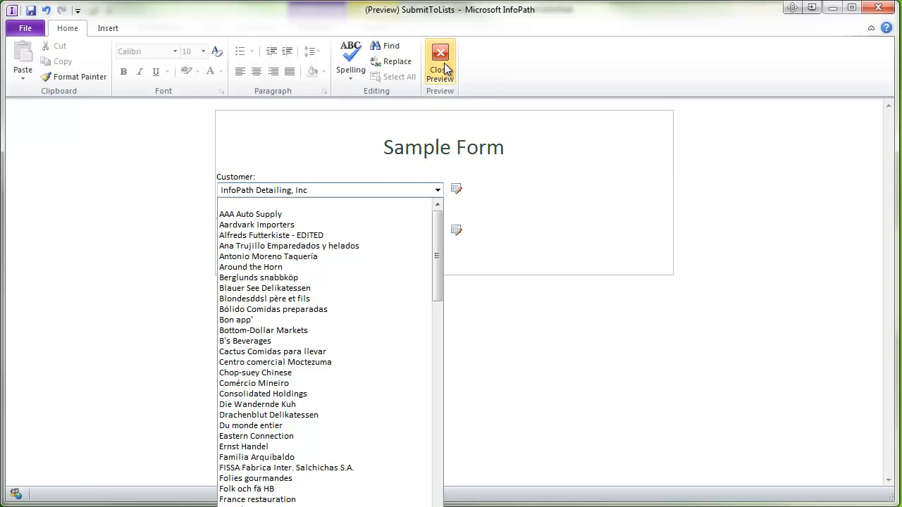
# - Copy the OrdSubmit command on line 8 in Notepad++ and return to InfoPath
pyautogui.hotkey('alt', 'Tab')
pyautogui.click(403, 200)
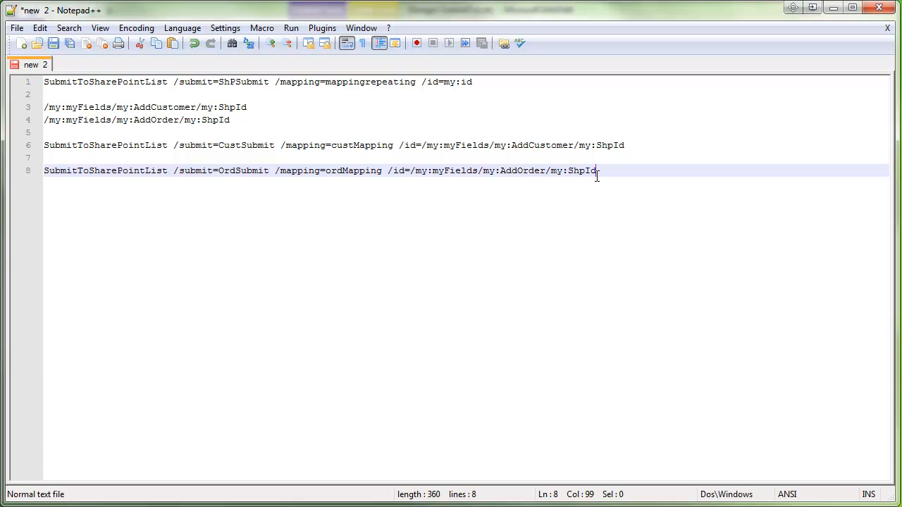
pyautogui.moveTo(598, 172); pyautogui.dragTo(29, 174)
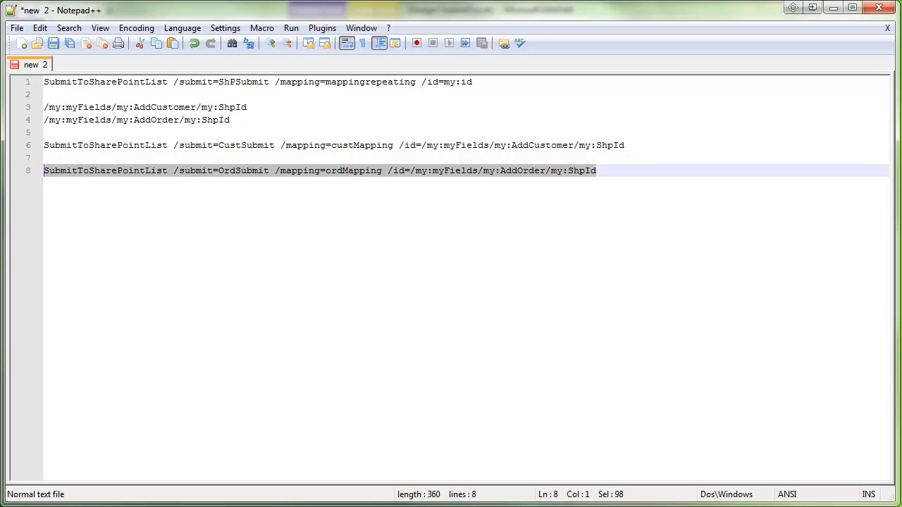
pyautogui.hotkey('alt', 'Tab')
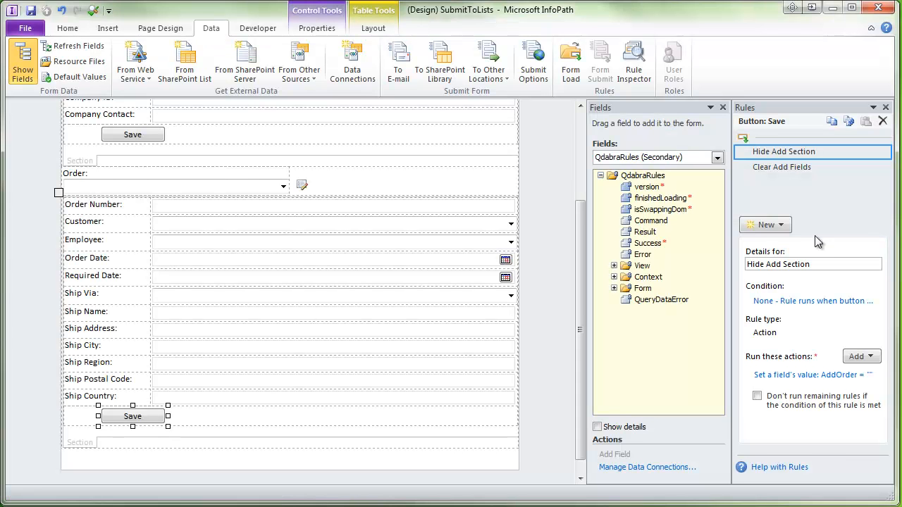
# - Add a SubmitToSharePointList action rule setting Command to the pasted OrdSubmit command, moved to the top
pyautogui.click(780, 226)
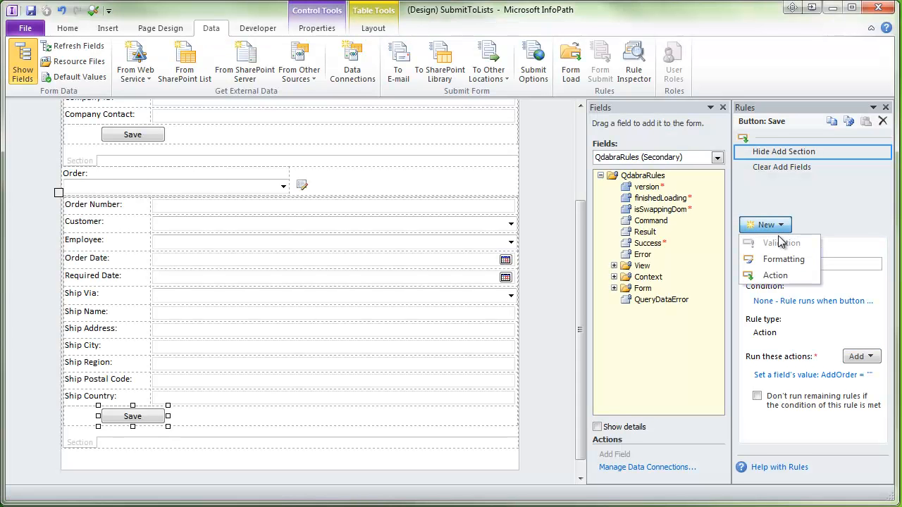
pyautogui.click(780, 273)
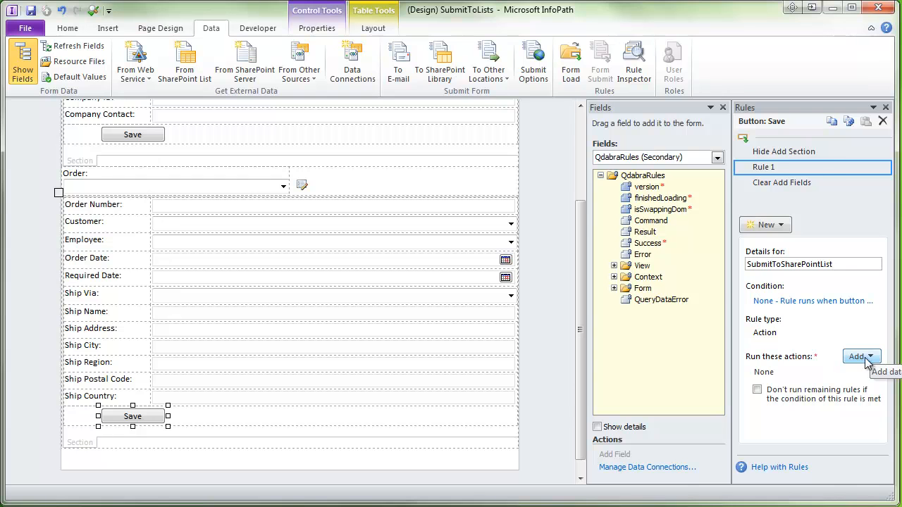
pyautogui.click(874, 357)
pyautogui.click(882, 390)
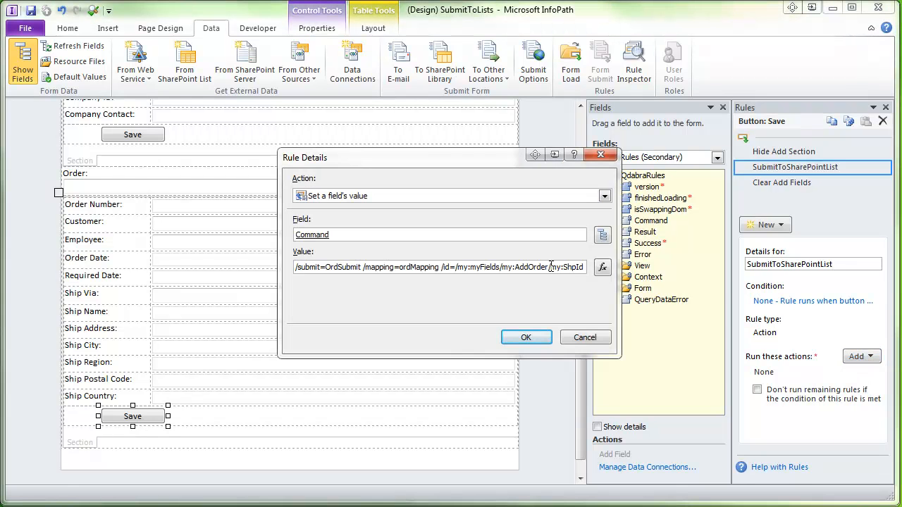
pyautogui.click(527, 338)
pyautogui.click(884, 169)
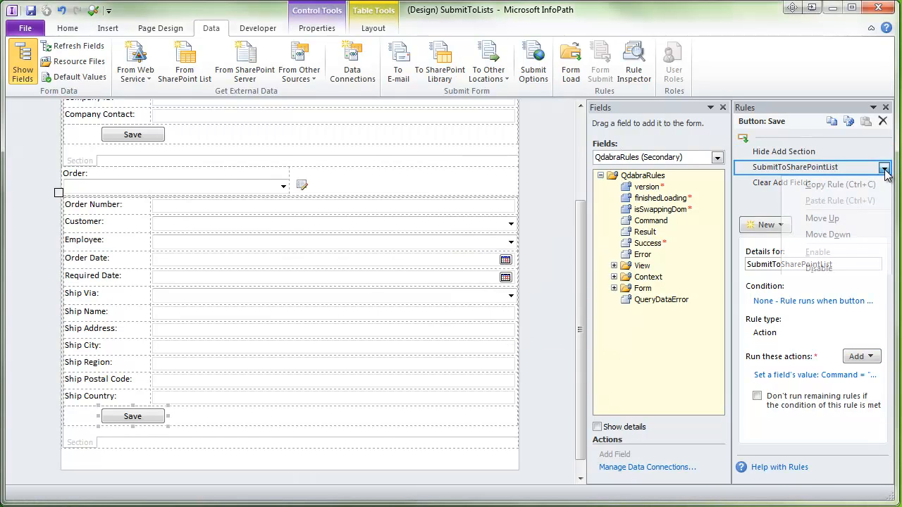
pyautogui.click(865, 220)
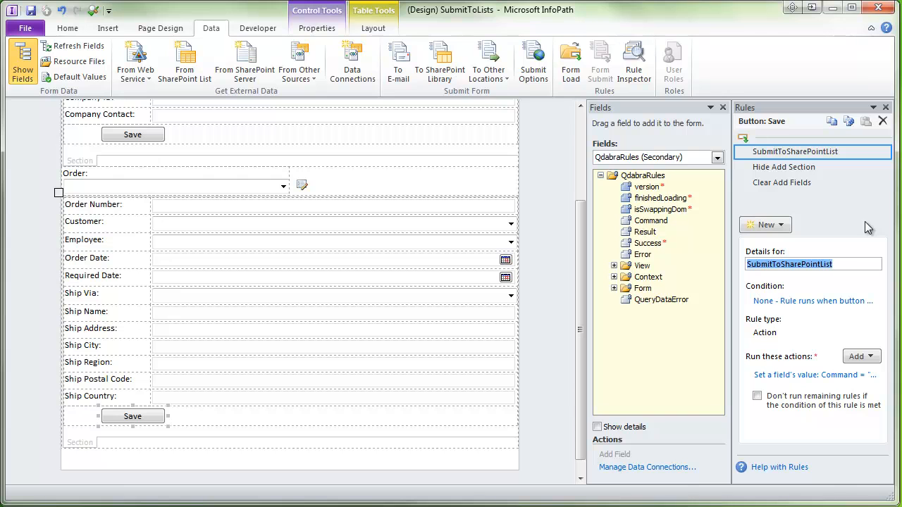
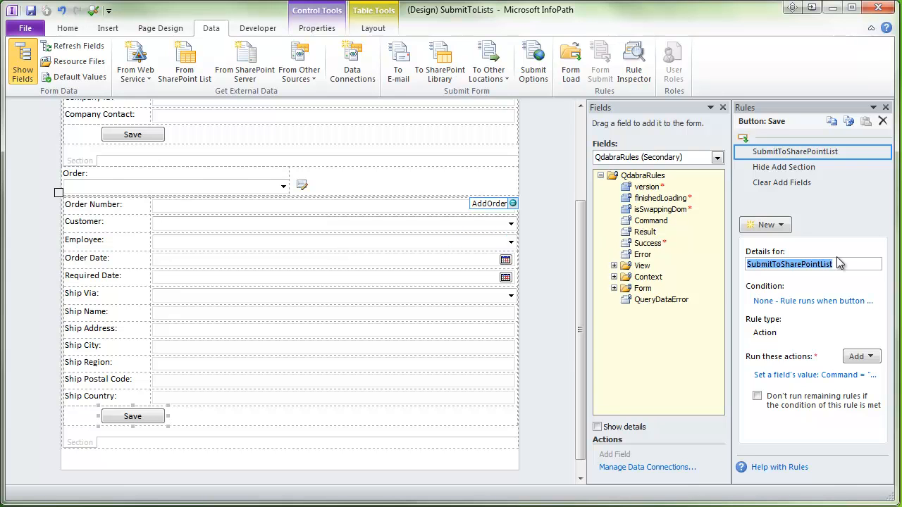
# - Create a Save-button action rule named Query For Orders that queries the Orders data connection
pyautogui.click(766, 223)
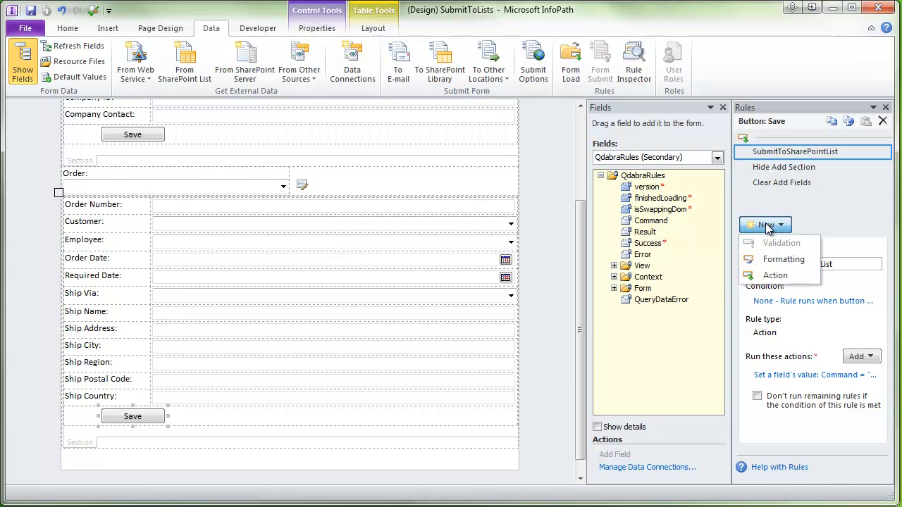
pyautogui.click(765, 276)
pyautogui.write('Query For Orders')
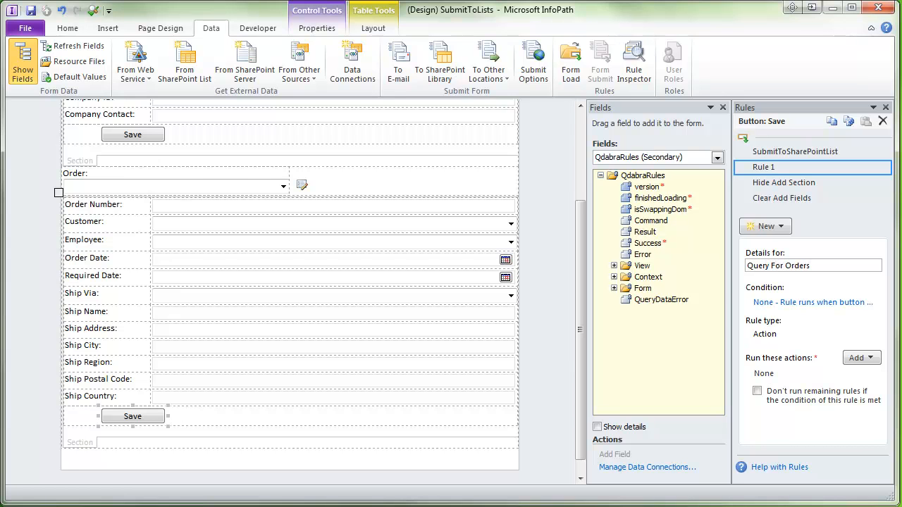
pyautogui.click(874, 360)
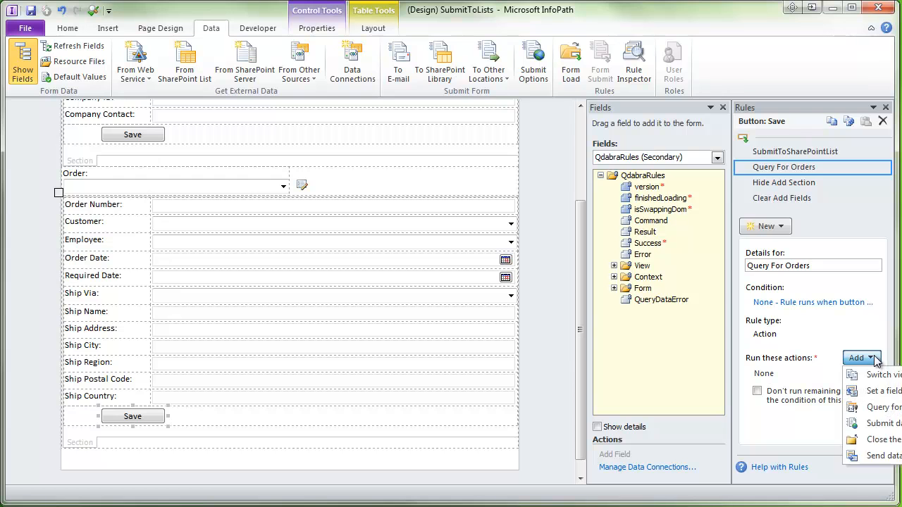
pyautogui.click(880, 407)
pyautogui.click(497, 233)
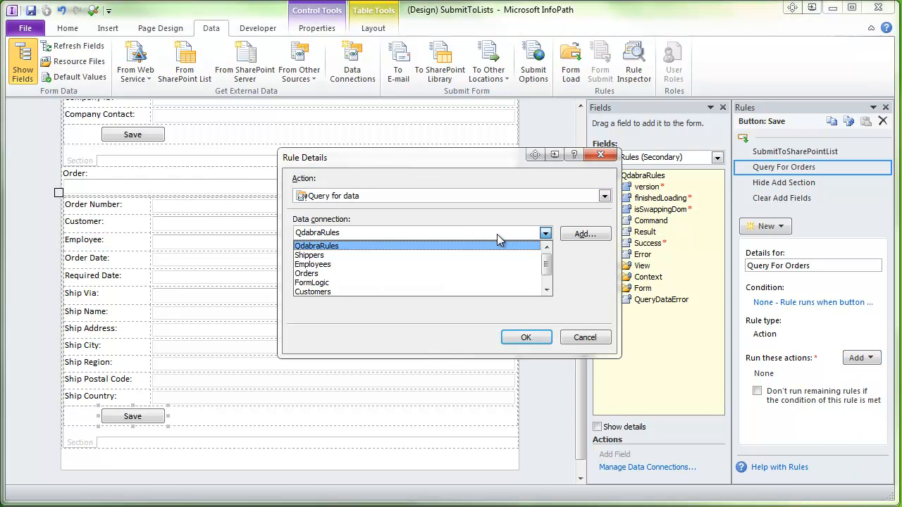
pyautogui.click(452, 274)
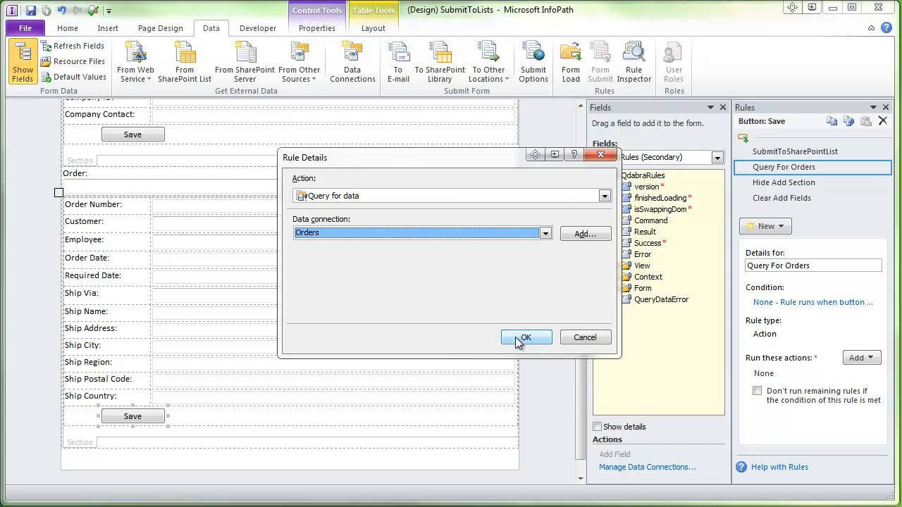
pyautogui.click(526, 337)
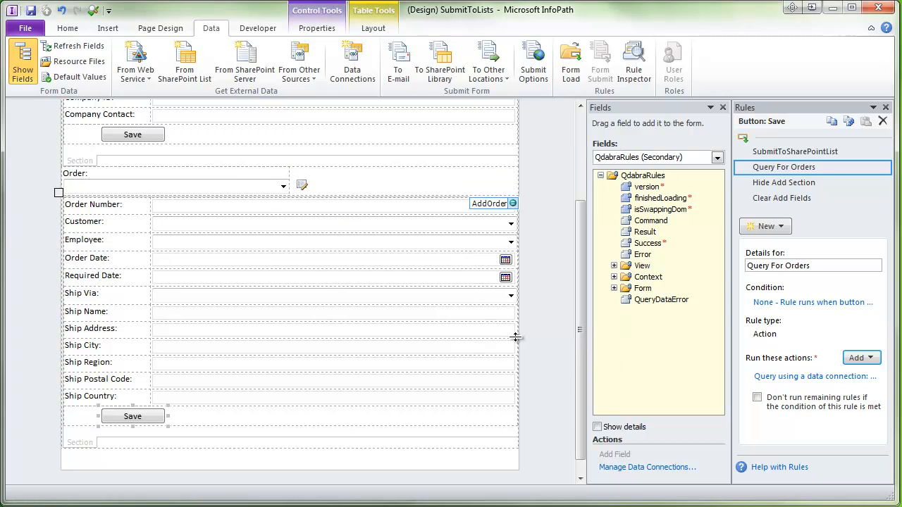
# - Inspect the Orders (Secondary) query fields, including Customer, then return to the Save button's rules
pyautogui.click(678, 157)
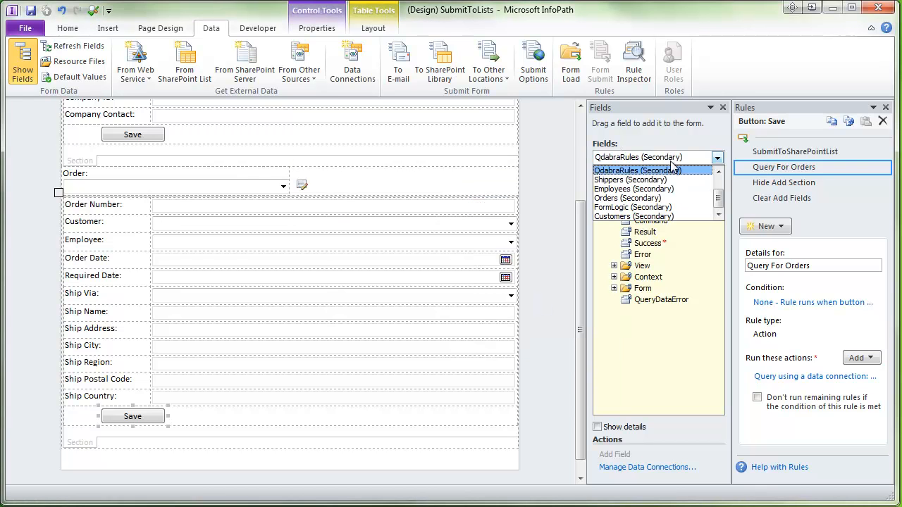
pyautogui.click(701, 199)
pyautogui.click(614, 187)
pyautogui.click(628, 198)
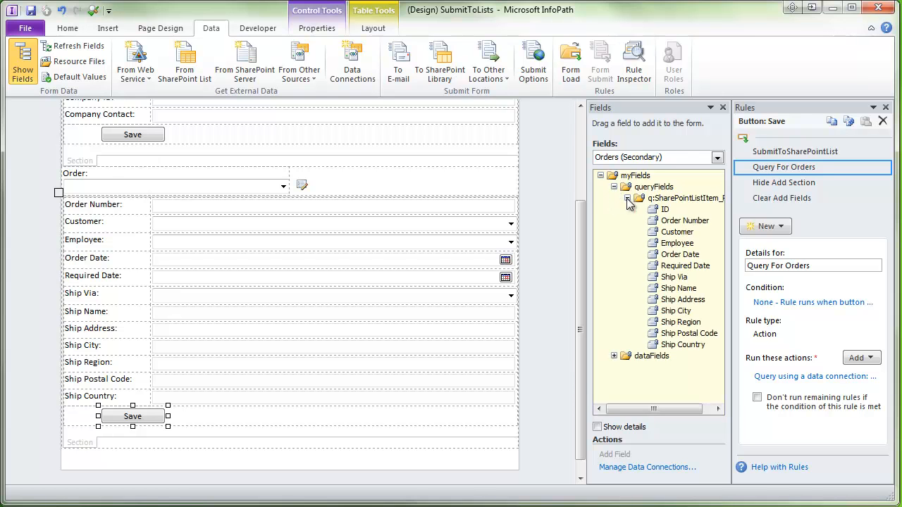
pyautogui.click(659, 232)
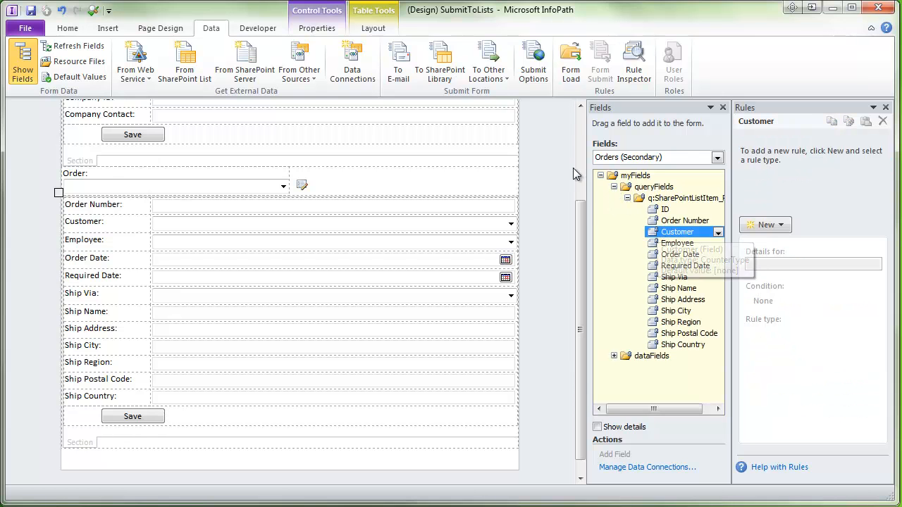
pyautogui.click(611, 160)
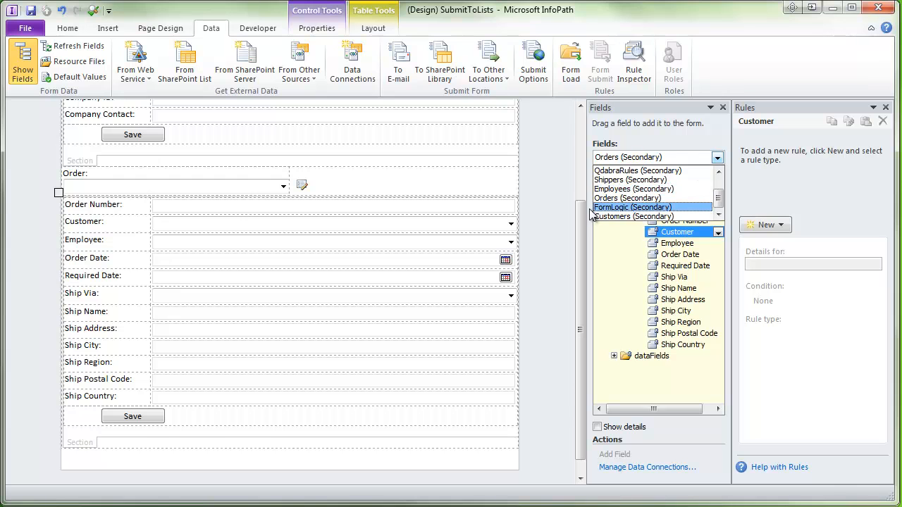
pyautogui.click(159, 421)
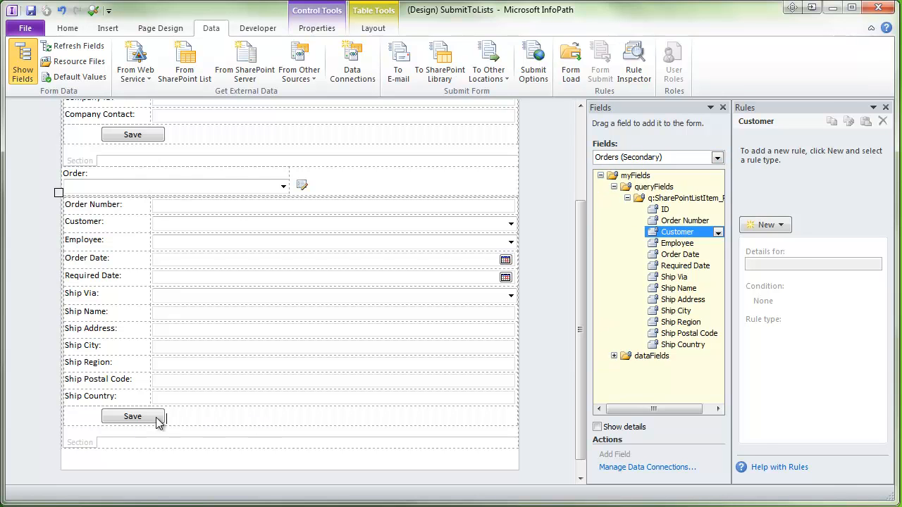
pyautogui.click(159, 421)
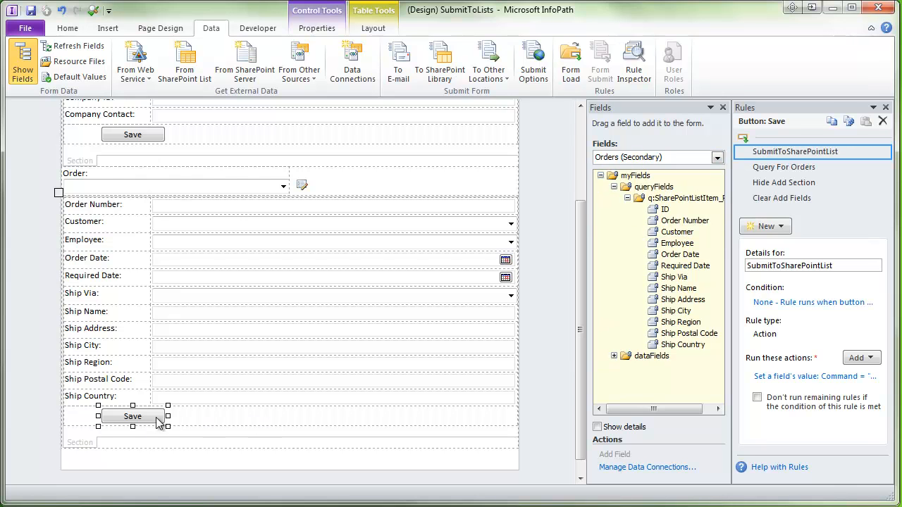
# - Add a Save-button action rule named Set Order with the condition Order is blank
pyautogui.click(778, 169)
pyautogui.click(766, 226)
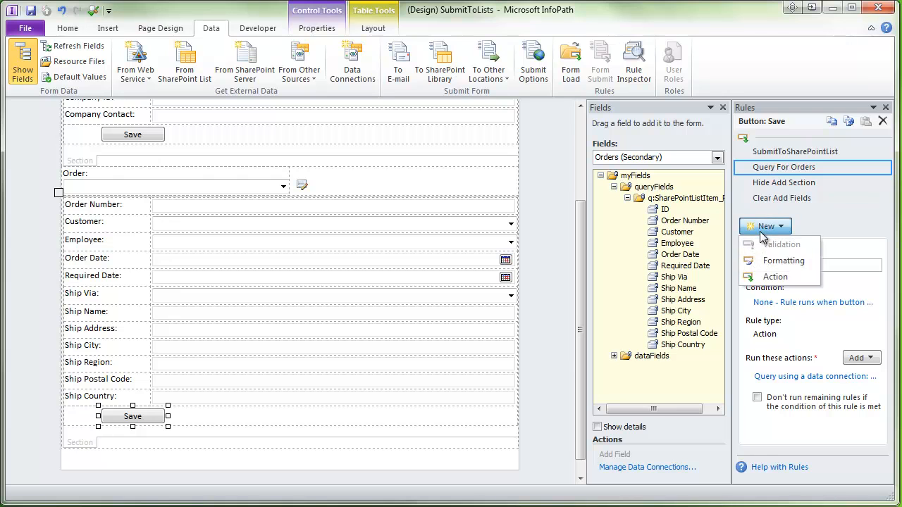
pyautogui.click(776, 276)
pyautogui.write('Set Order')
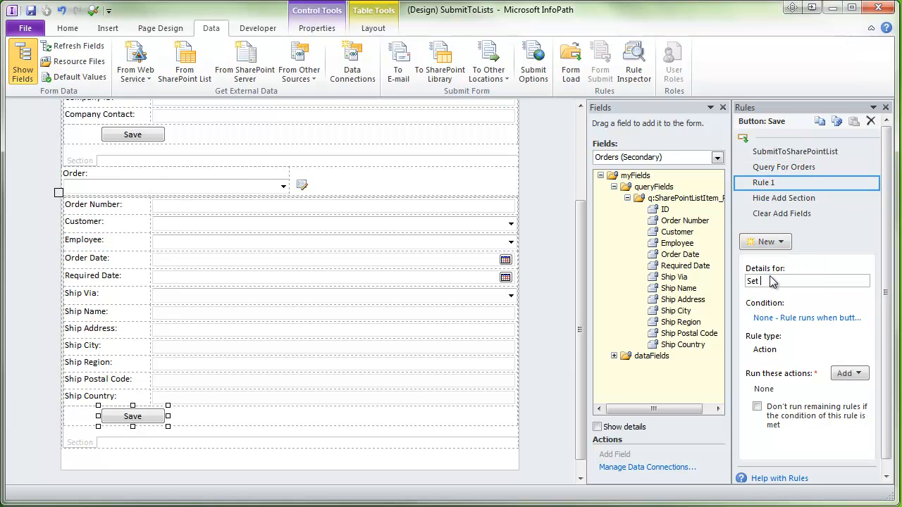
pyautogui.click(793, 318)
pyautogui.click(345, 258)
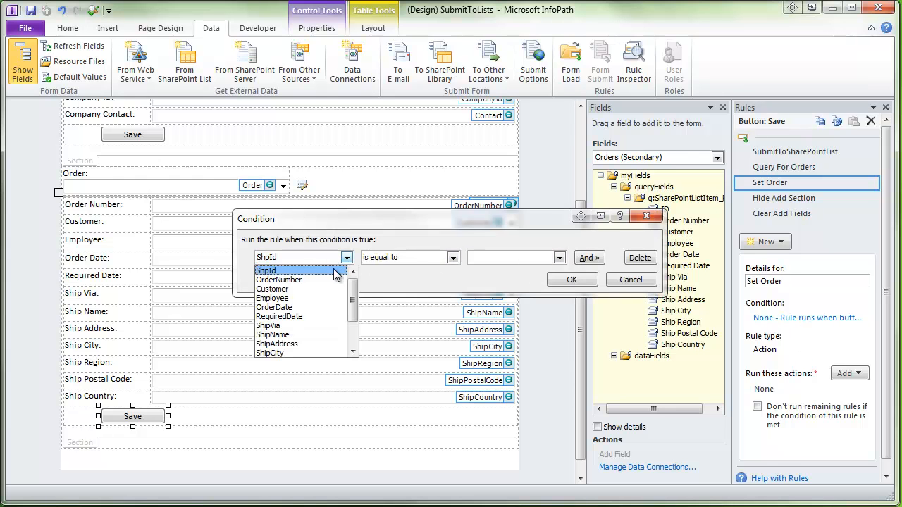
pyautogui.click(291, 282)
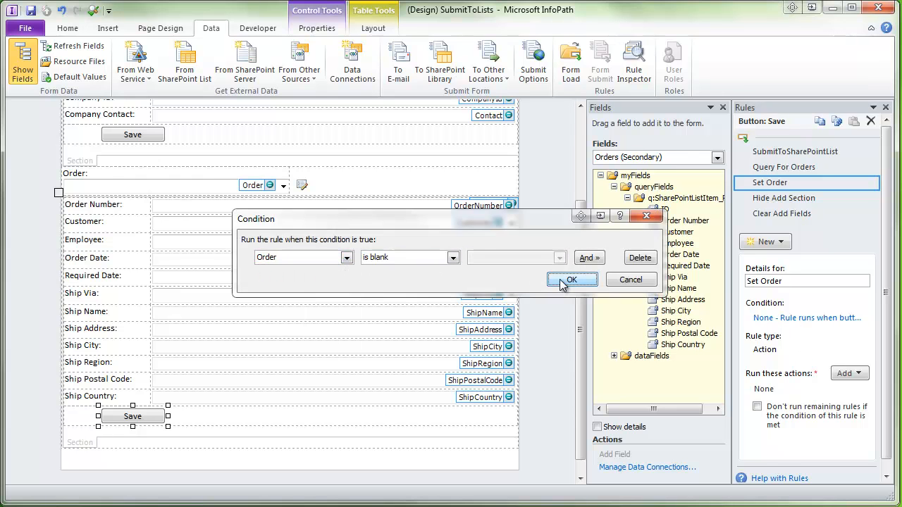
pyautogui.click(568, 279)
# - Give Set Order an action setting the Order field to AddOrder's ShpId
pyautogui.click(845, 376)
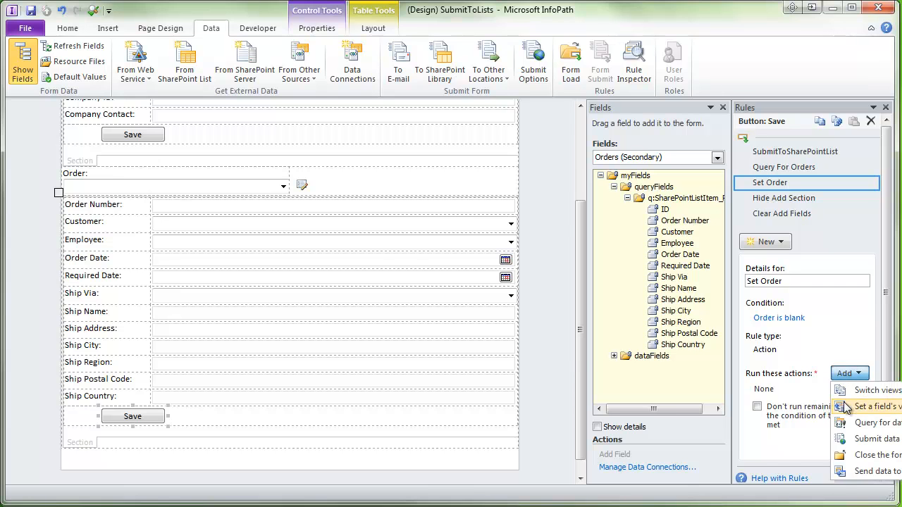
pyautogui.click(847, 407)
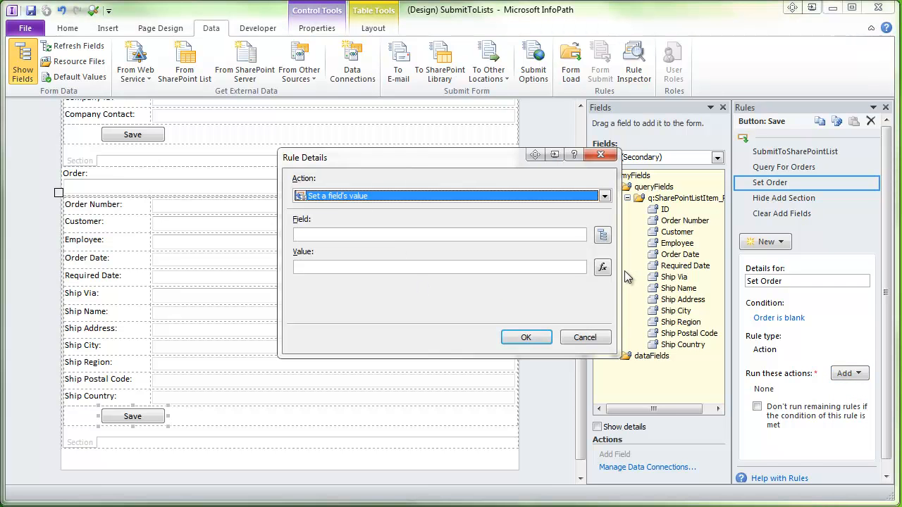
pyautogui.click(603, 235)
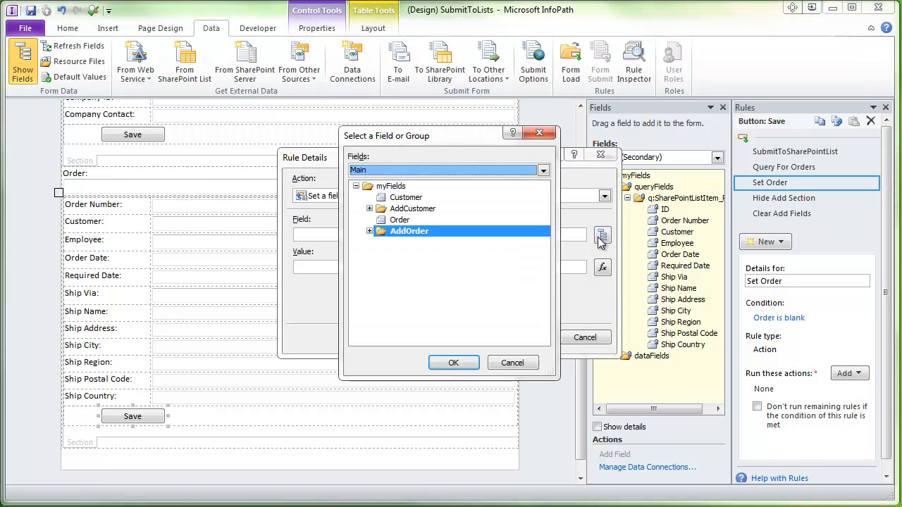
pyautogui.click(384, 221)
pyautogui.click(445, 363)
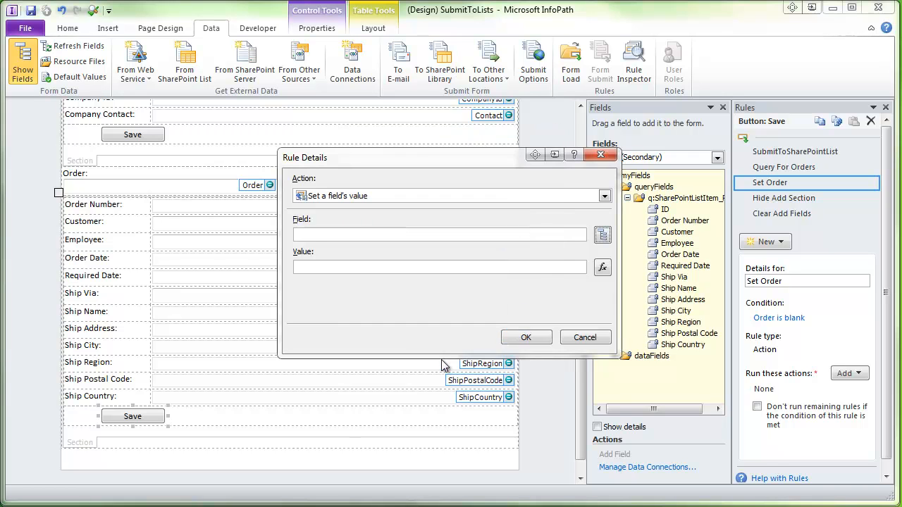
pyautogui.click(602, 267)
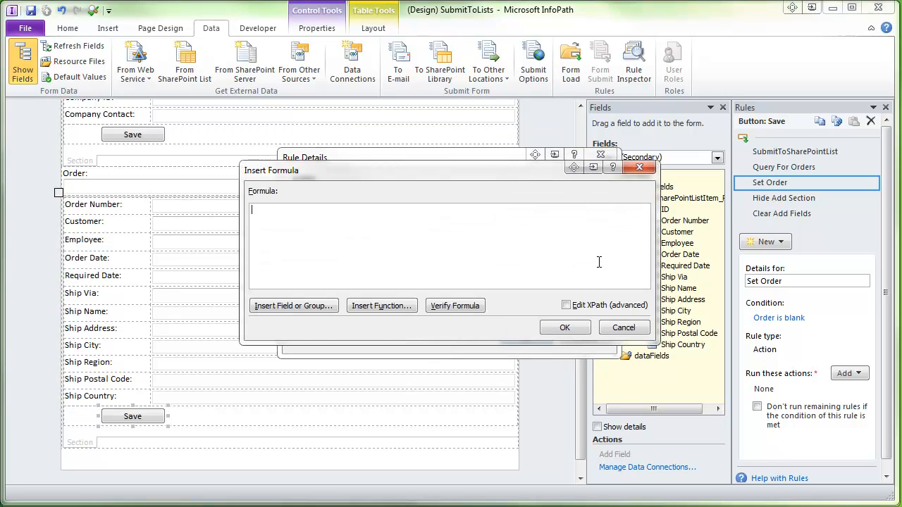
pyautogui.click(285, 309)
pyautogui.click(373, 234)
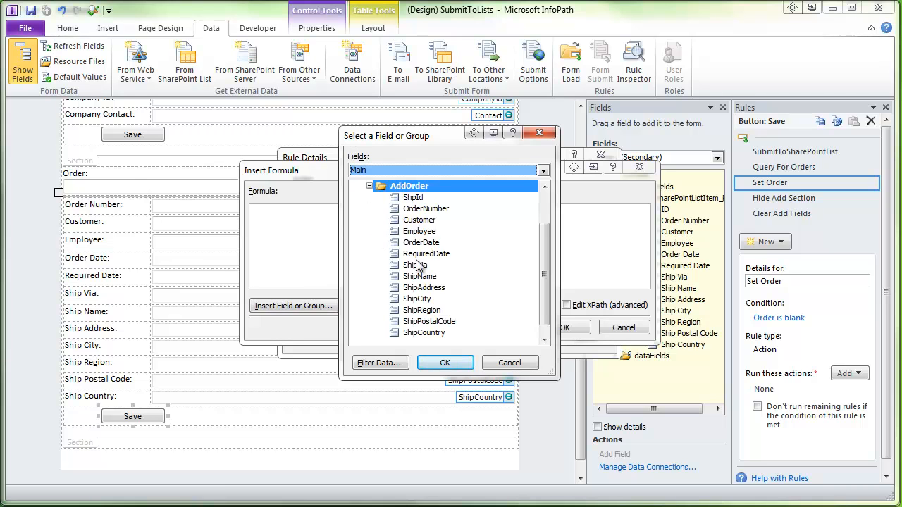
pyautogui.click(413, 200)
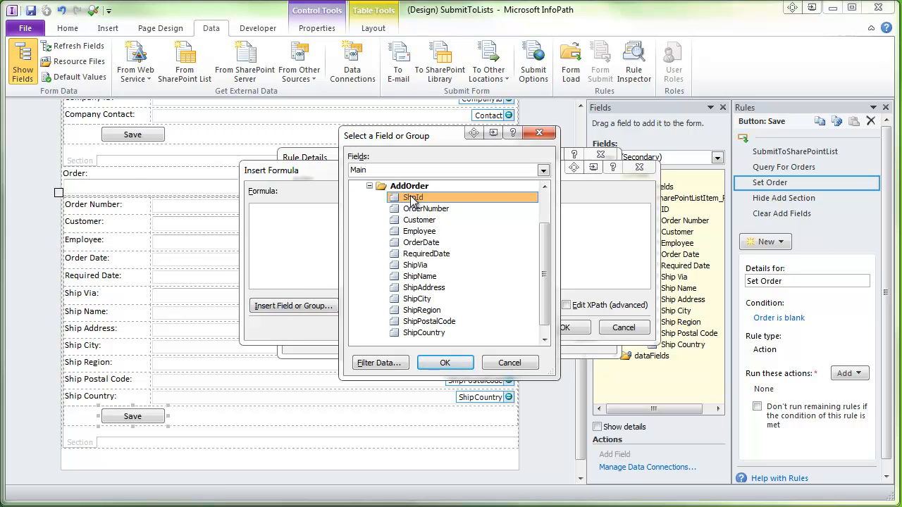
pyautogui.click(443, 365)
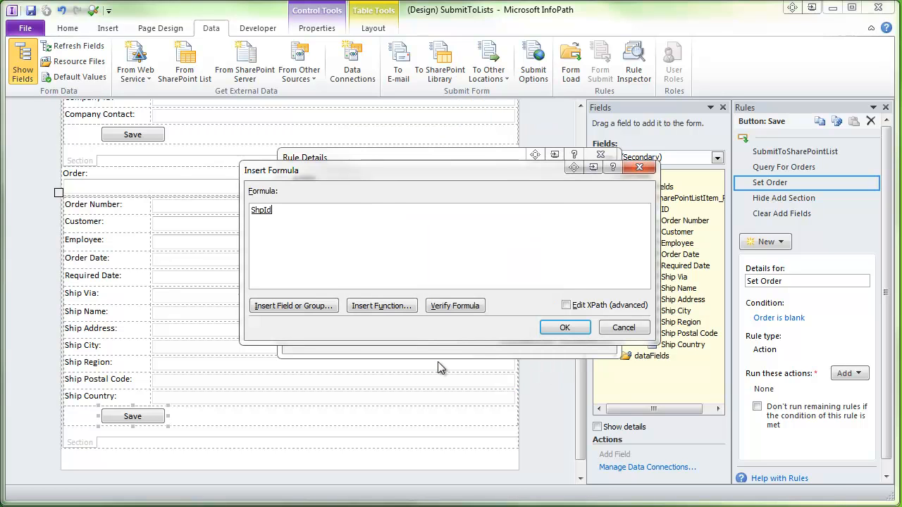
pyautogui.click(564, 329)
pyautogui.click(526, 337)
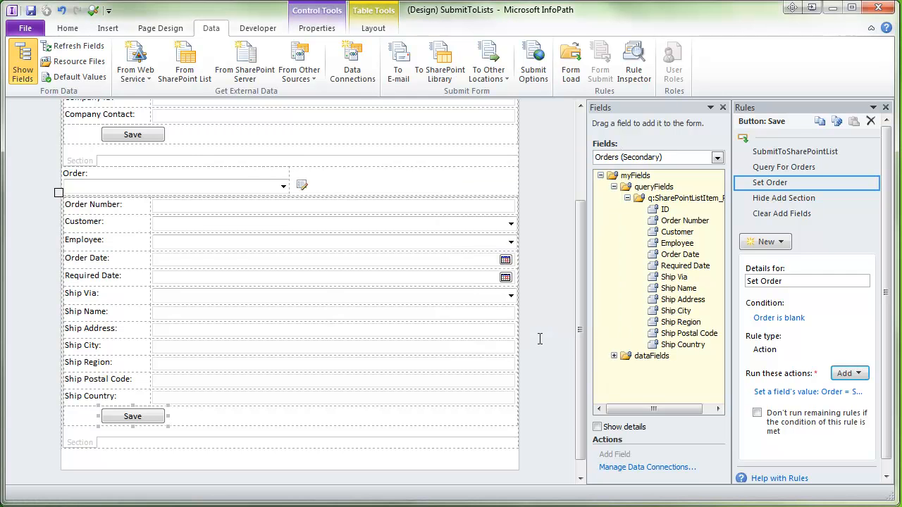
# - Scroll to the top of the SubmitToLists form and launch Preview
pyautogui.scroll(3, 582, 305)
pyautogui.scroll(-1, 582, 304)
pyautogui.scroll(-1, 565, 294)
pyautogui.scroll(2, 565, 295)
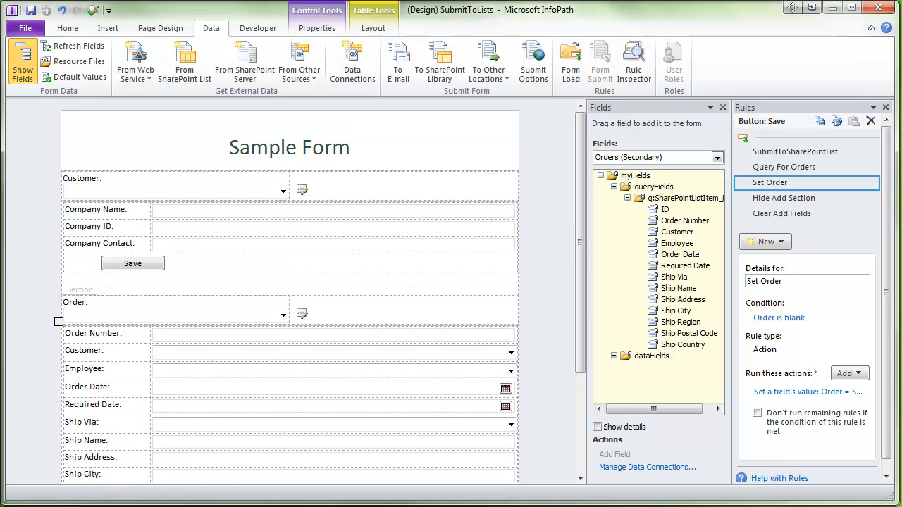
pyautogui.click(95, 11)
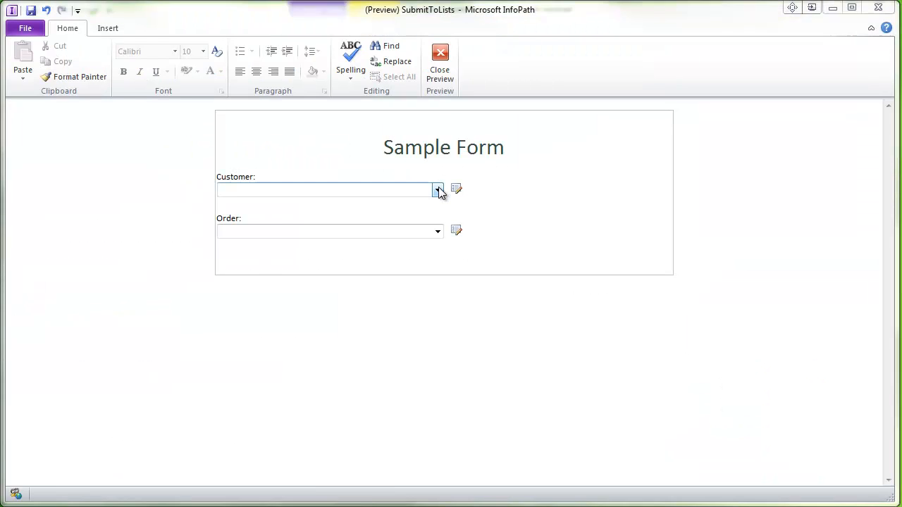
# - Select customer B's Beverages and order 352, and open its details for editing
pyautogui.click(438, 191)
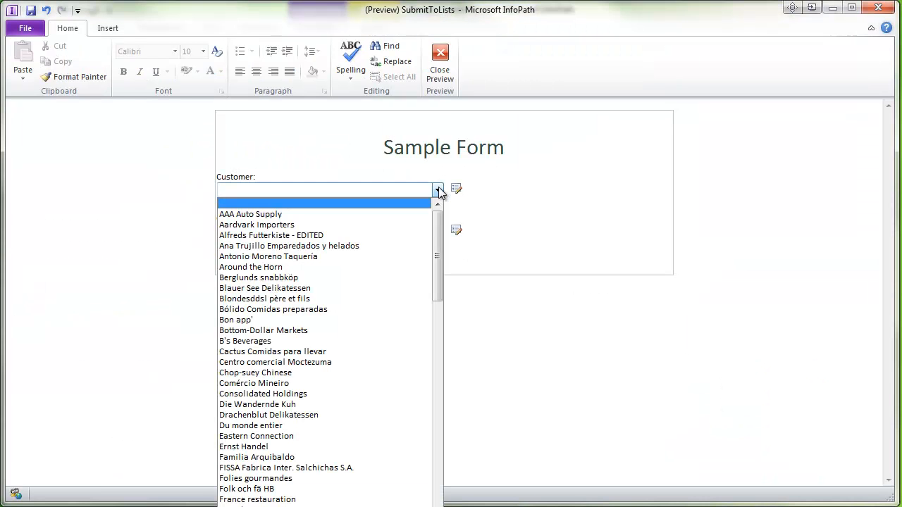
pyautogui.click(345, 341)
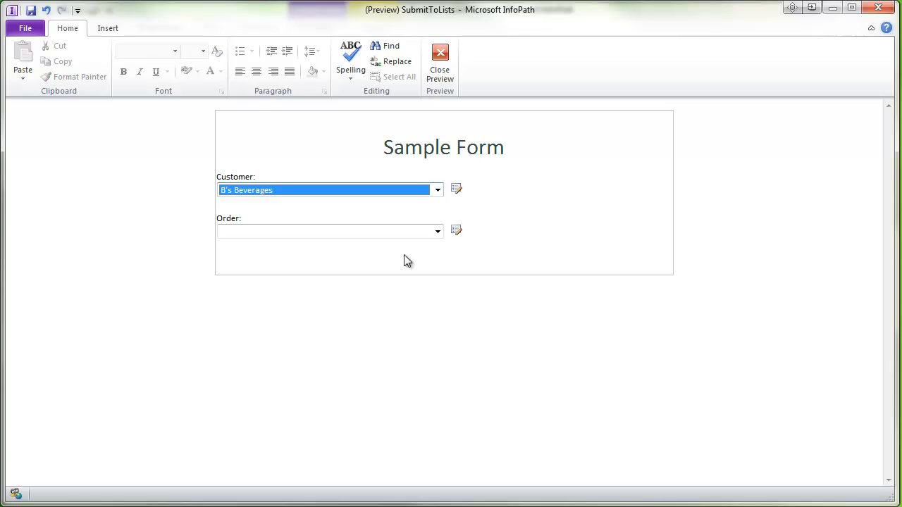
pyautogui.click(431, 232)
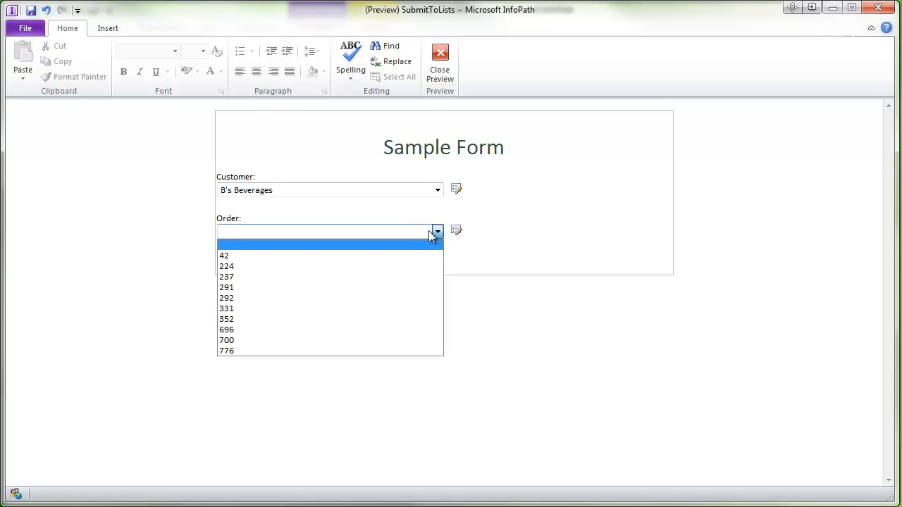
pyautogui.click(386, 318)
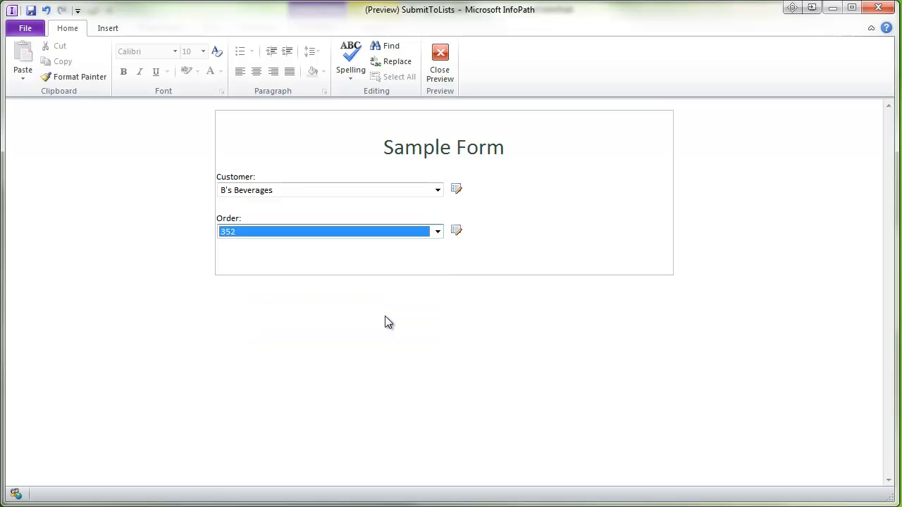
pyautogui.click(456, 232)
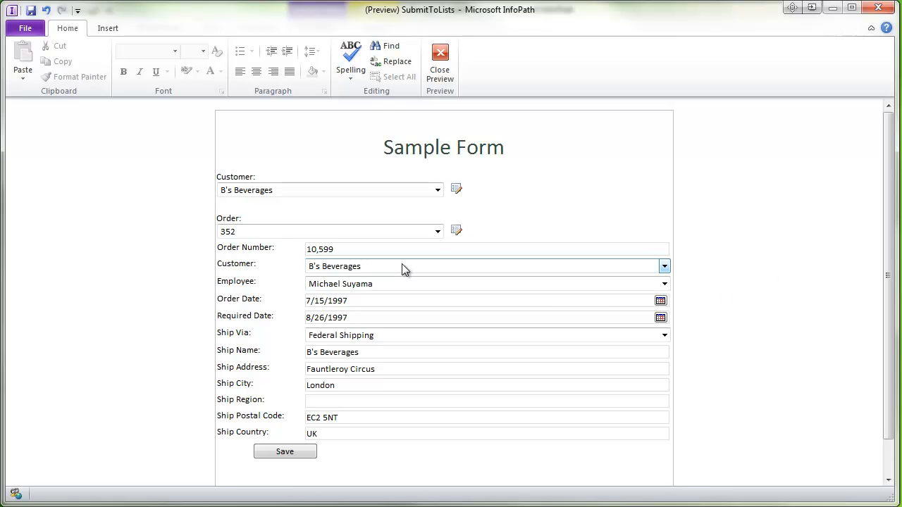
pyautogui.click(386, 318)
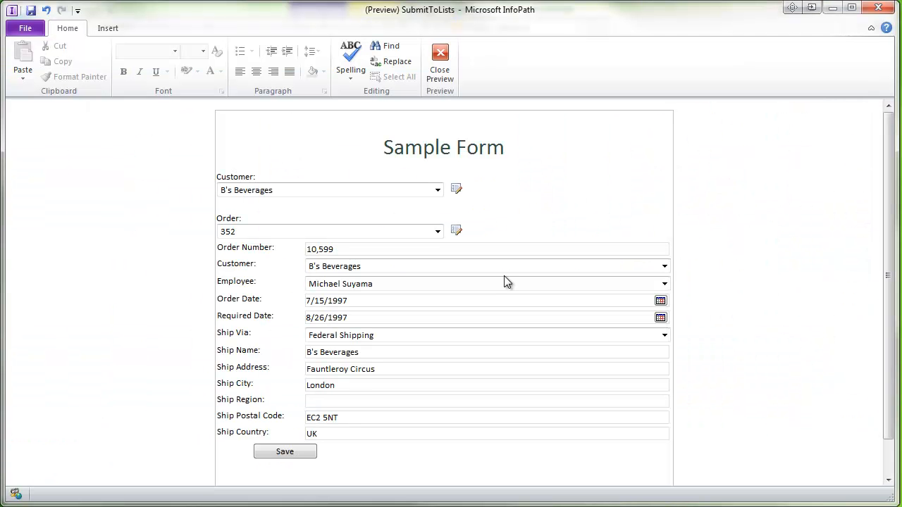
# - Change order 352's employee to Nancy Davolio and shipper to Speedy Express, then save
pyautogui.click(501, 284)
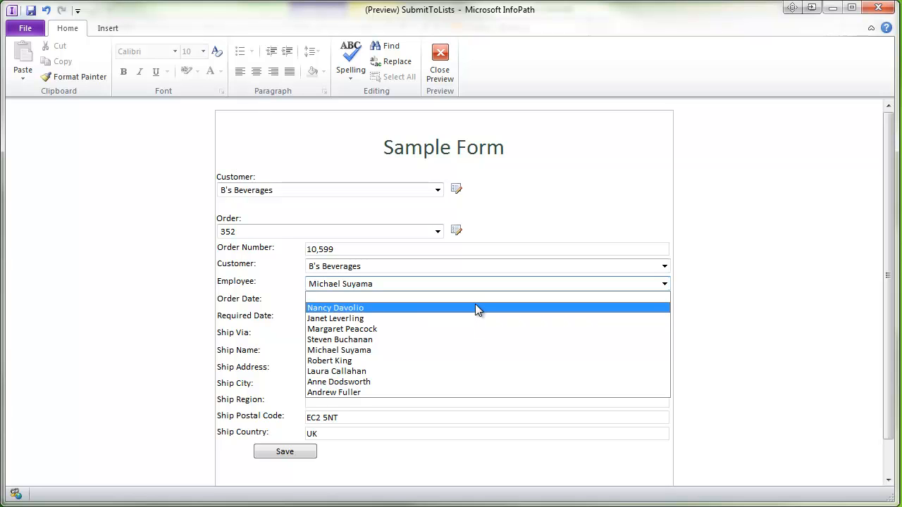
pyautogui.click(476, 308)
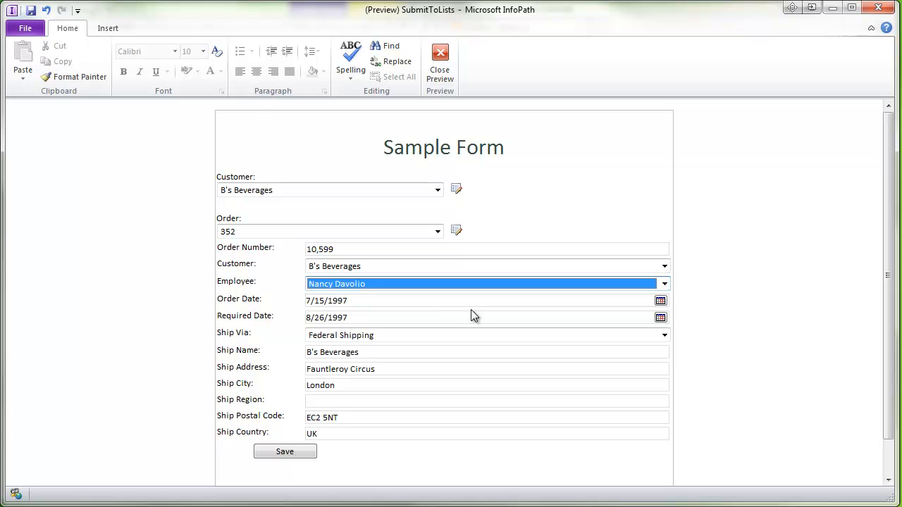
pyautogui.click(405, 335)
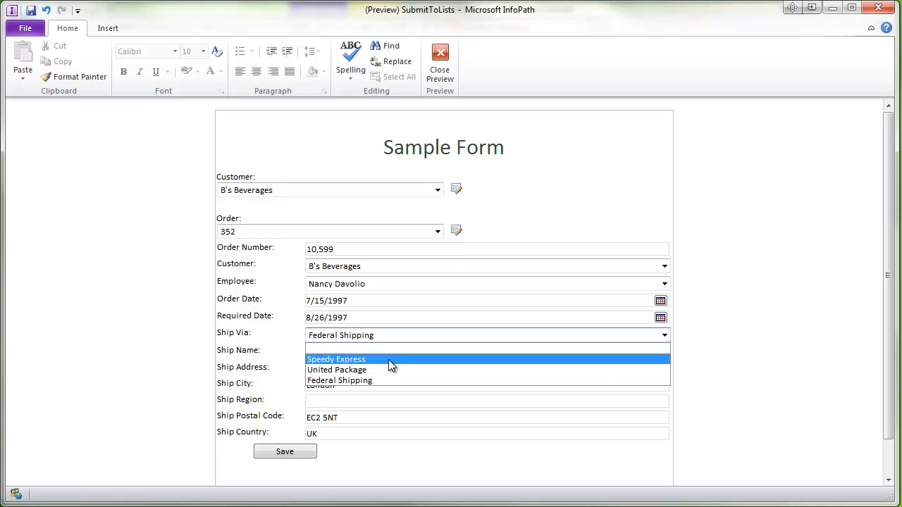
pyautogui.click(388, 360)
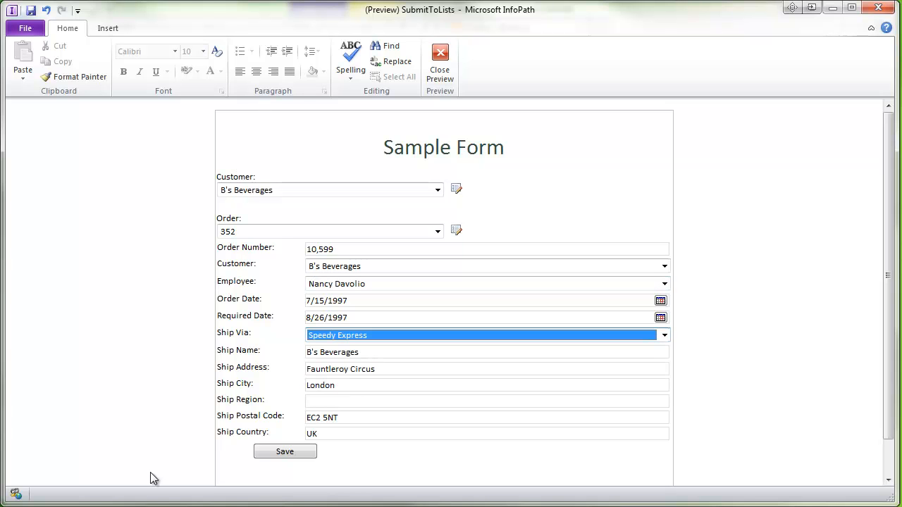
pyautogui.click(284, 451)
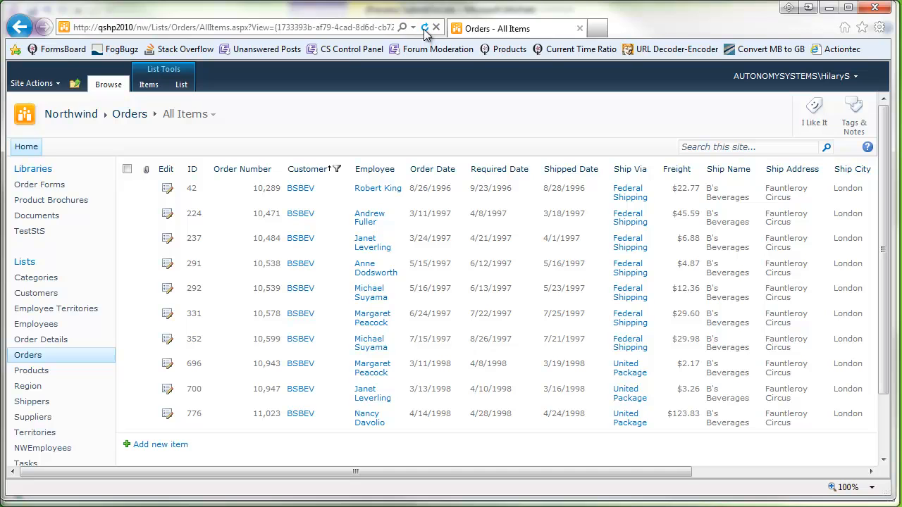
# - Refresh the SharePoint Orders list in Internet Explorer to show order 352's update
pyautogui.click(425, 30)
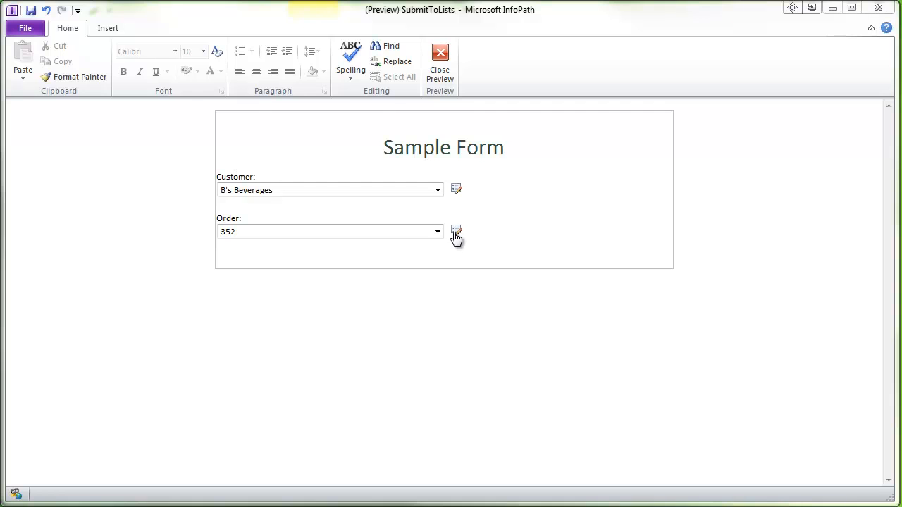
# - Reopen order 352's details to verify the edits, then choose customer AAA Auto Supply
pyautogui.click(456, 232)
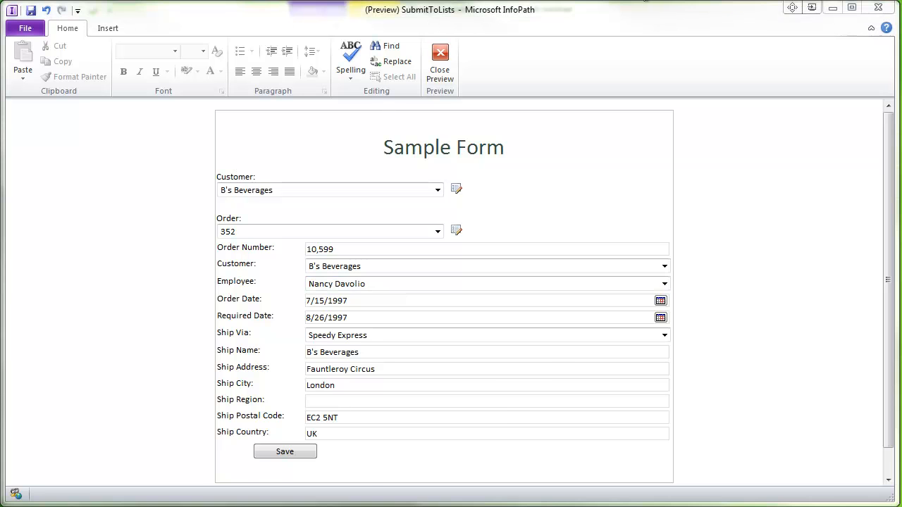
pyautogui.click(438, 191)
pyautogui.moveTo(436, 257); pyautogui.dragTo(454, 199)
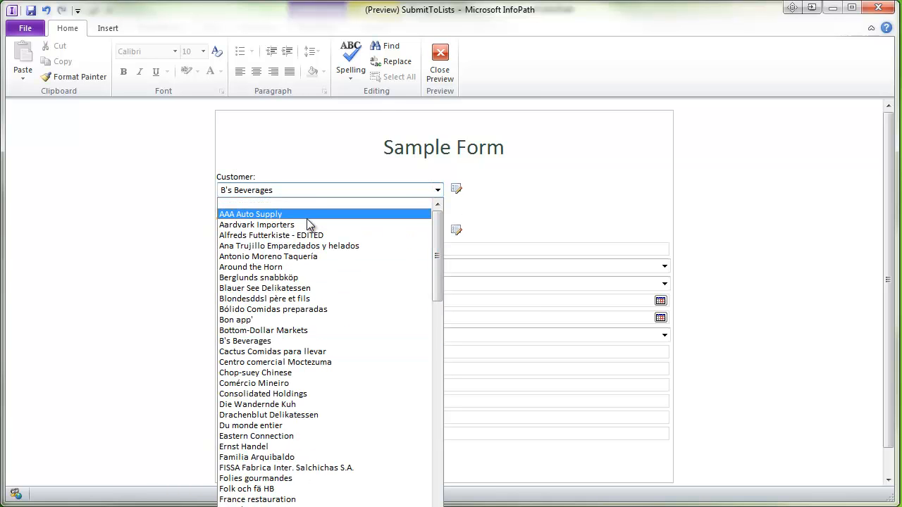
pyautogui.click(308, 216)
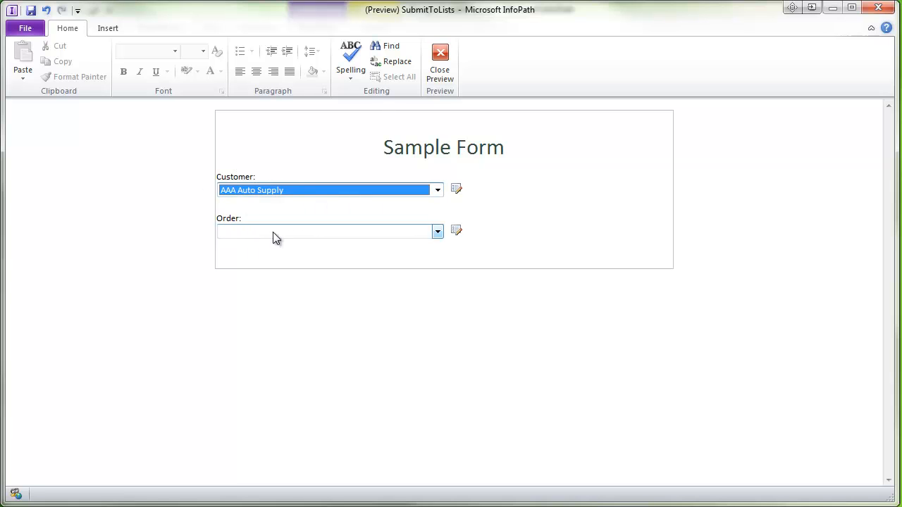
# - Open blank order details for AAA Auto Supply and enter order number 99999
pyautogui.click(437, 233)
pyautogui.click(437, 232)
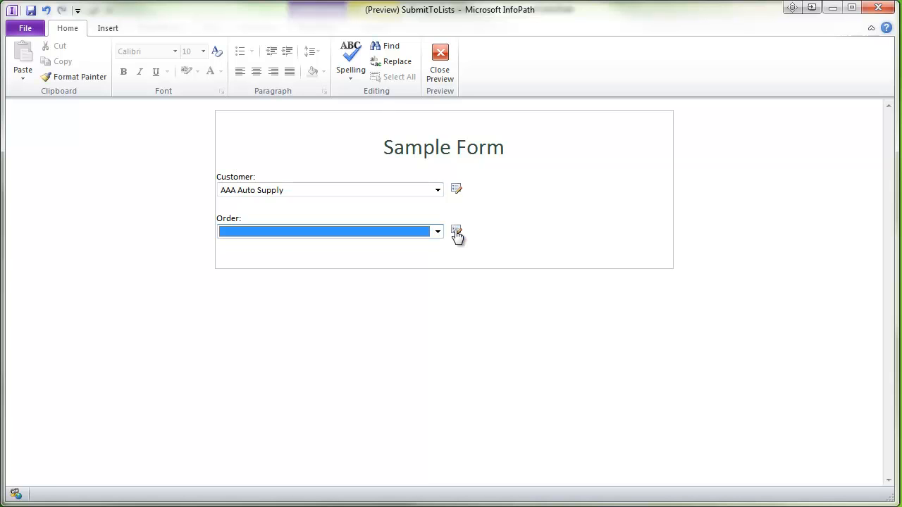
pyautogui.click(456, 232)
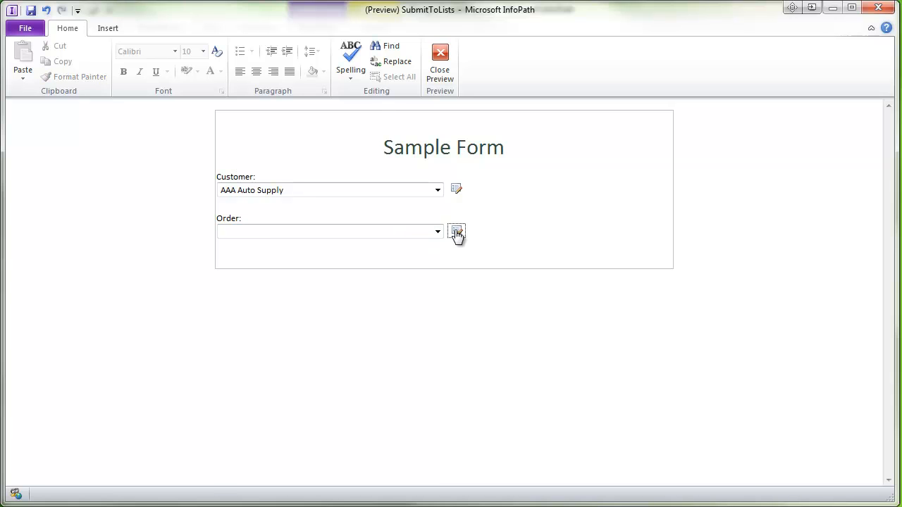
pyautogui.click(444, 250)
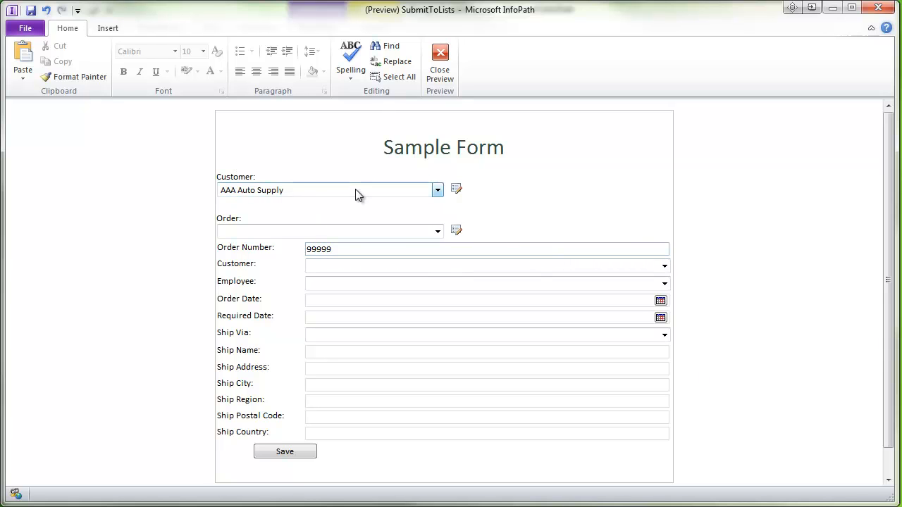
# - Set the order's customer to AAA Auto Supply, employee Janet Leverling, dates 2/10/2012 and 2/18/2012
pyautogui.click(665, 268)
pyautogui.click(570, 289)
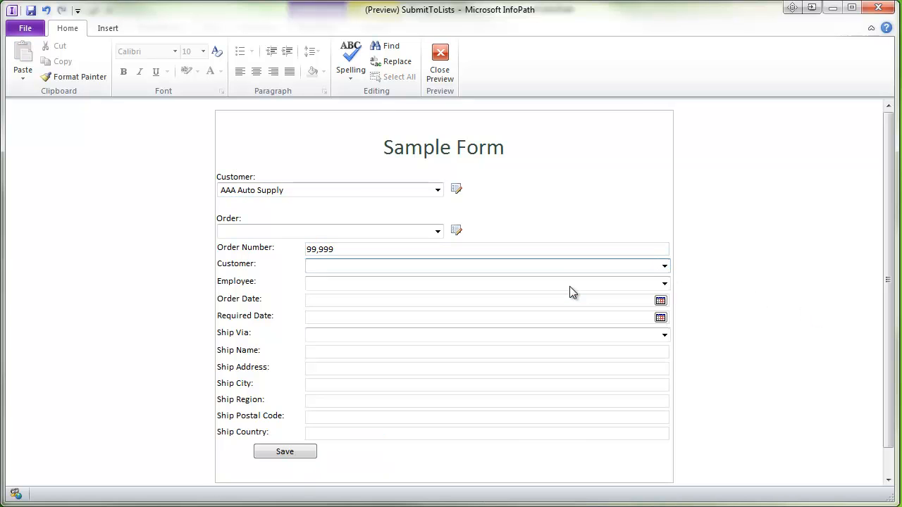
pyautogui.click(658, 285)
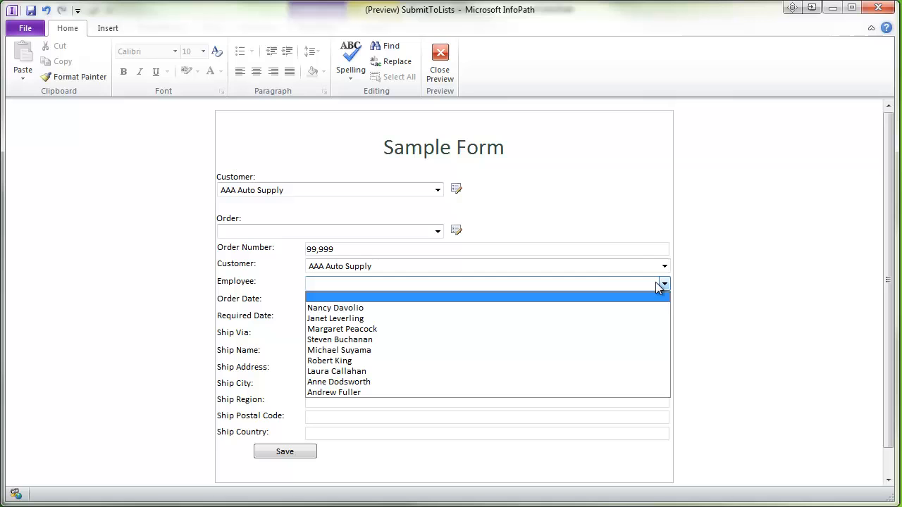
pyautogui.click(571, 319)
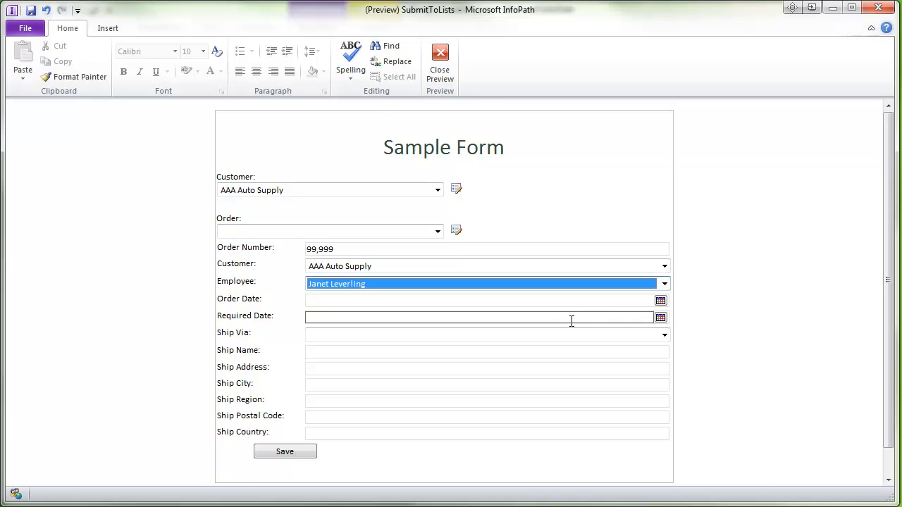
pyautogui.click(661, 301)
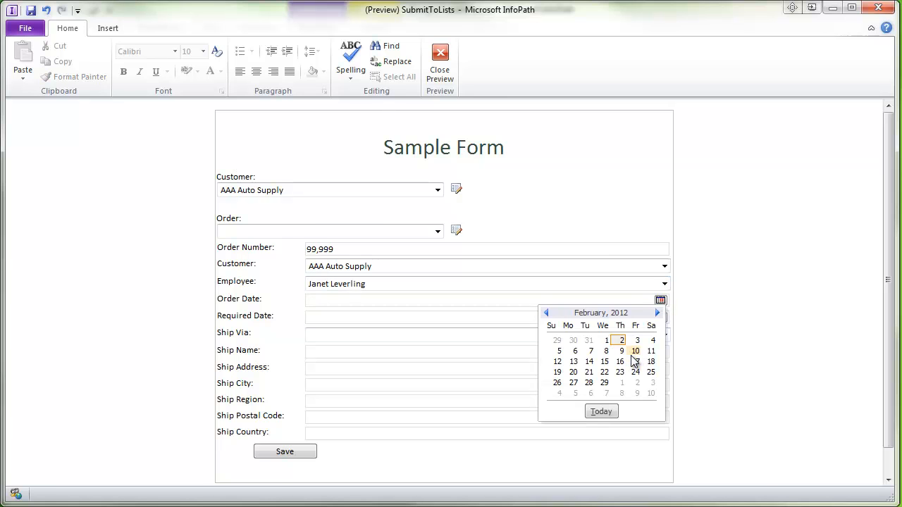
pyautogui.click(635, 351)
pyautogui.click(660, 317)
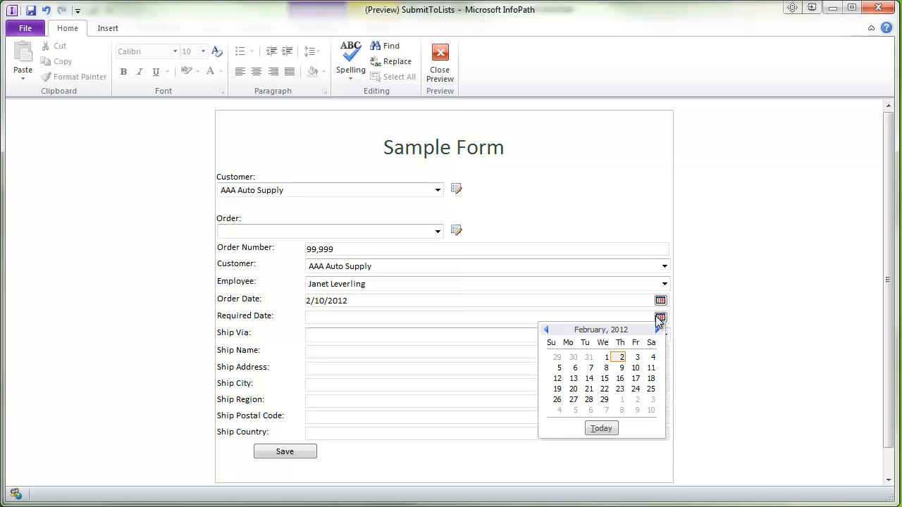
pyautogui.click(651, 378)
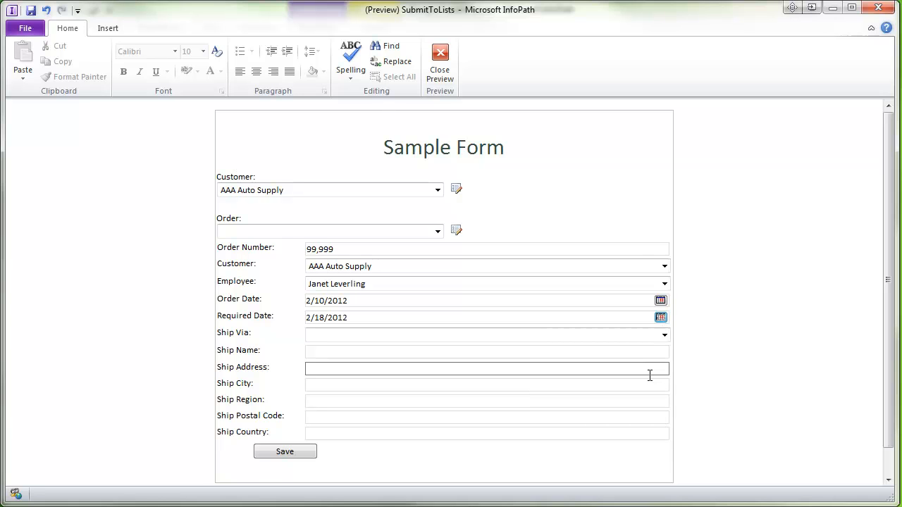
# - Choose United Package as the shipper and save the new order to SharePoint
pyautogui.click(501, 335)
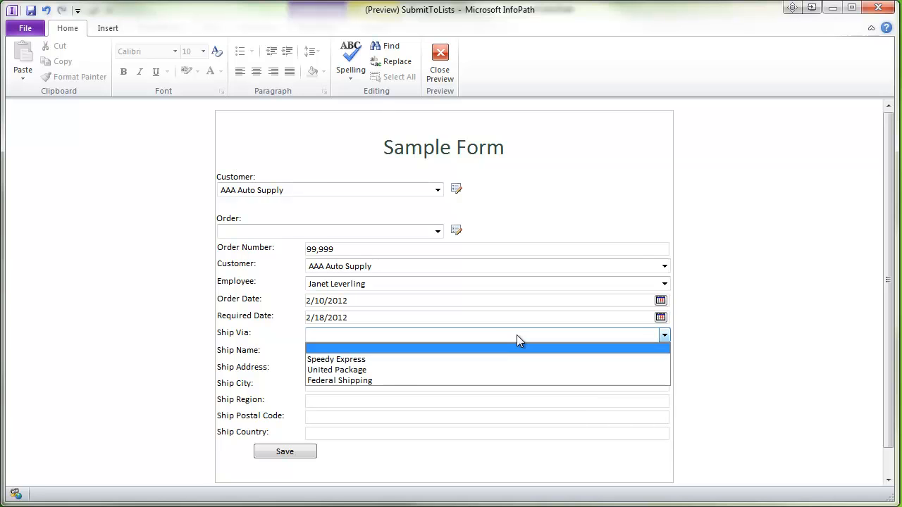
pyautogui.click(495, 370)
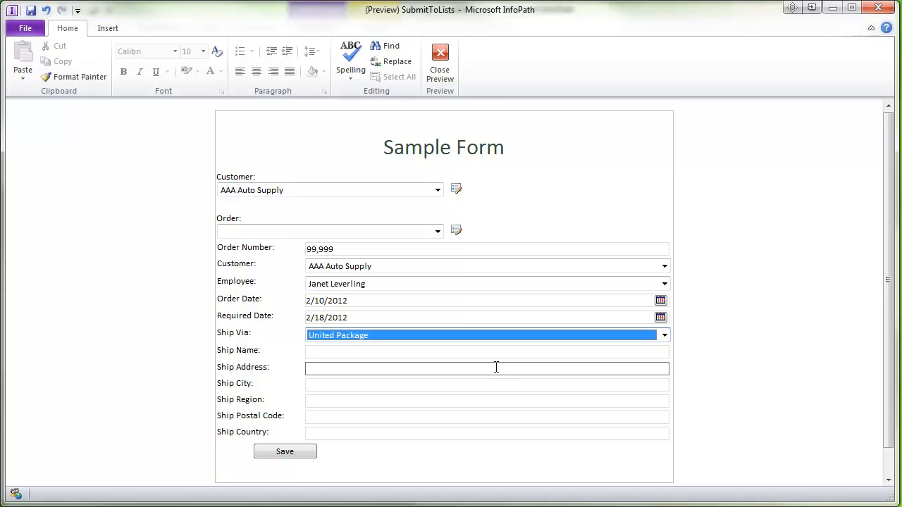
pyautogui.click(457, 355)
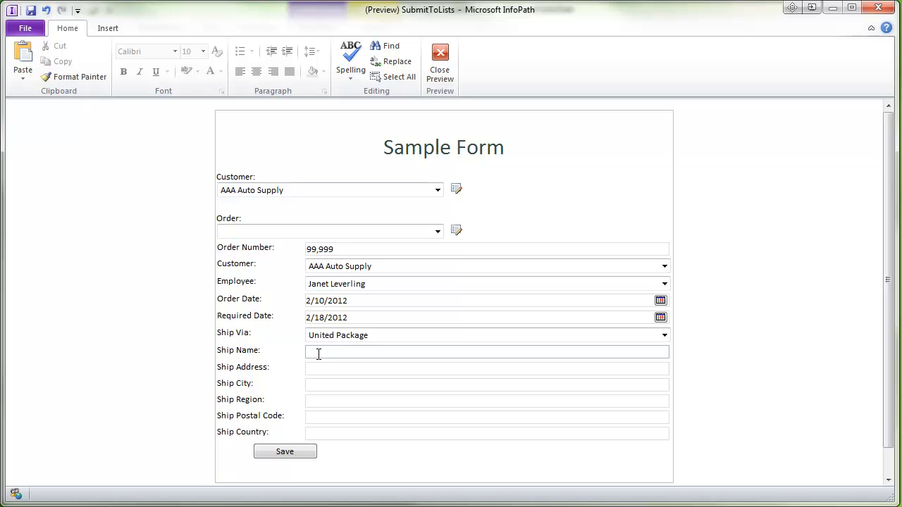
pyautogui.click(267, 455)
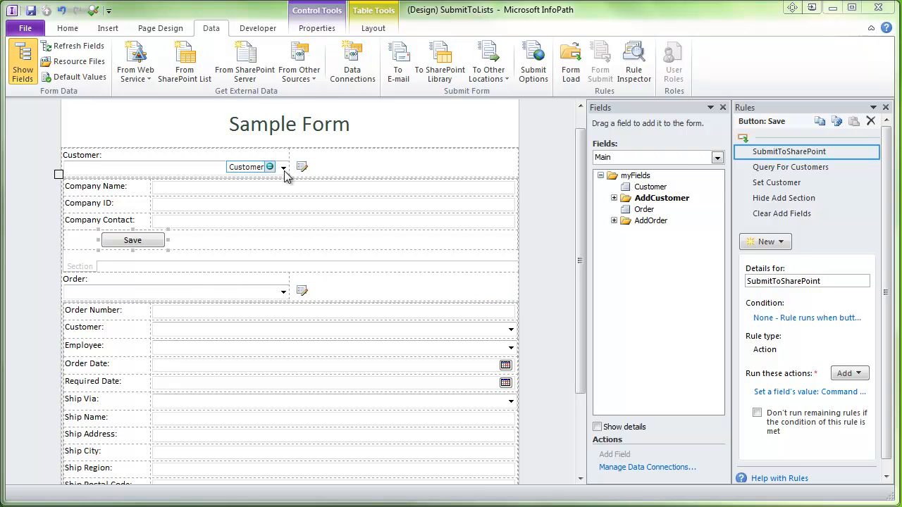
# - Append an action to the Customer drop-down's Query for Orders rule setting Customer to '.'
pyautogui.click(196, 168)
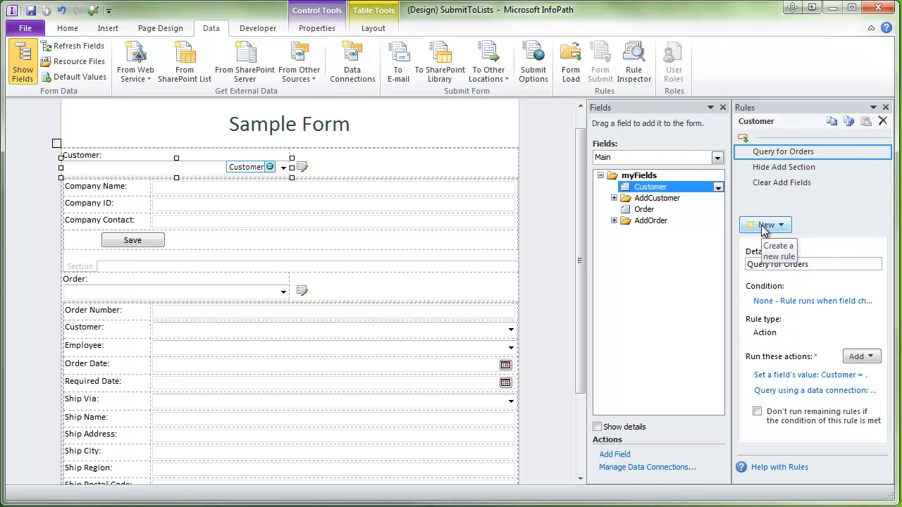
pyautogui.click(851, 361)
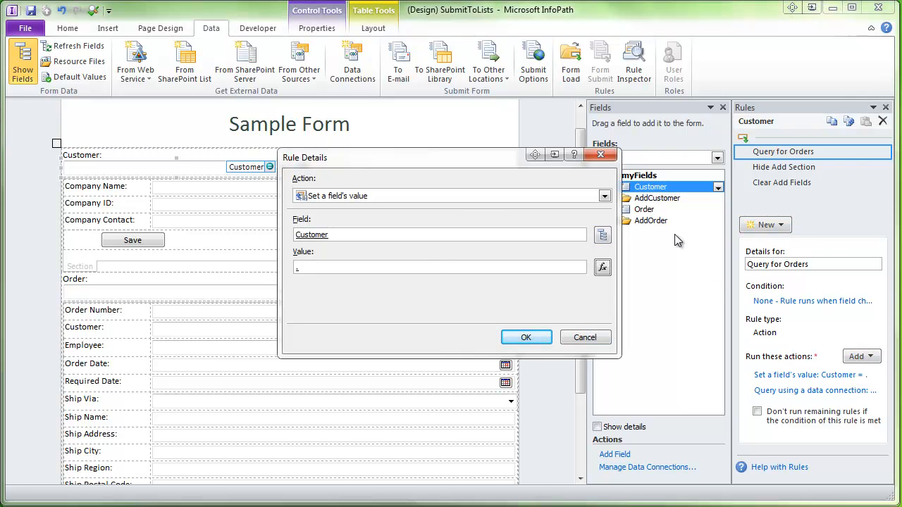
pyautogui.click(527, 339)
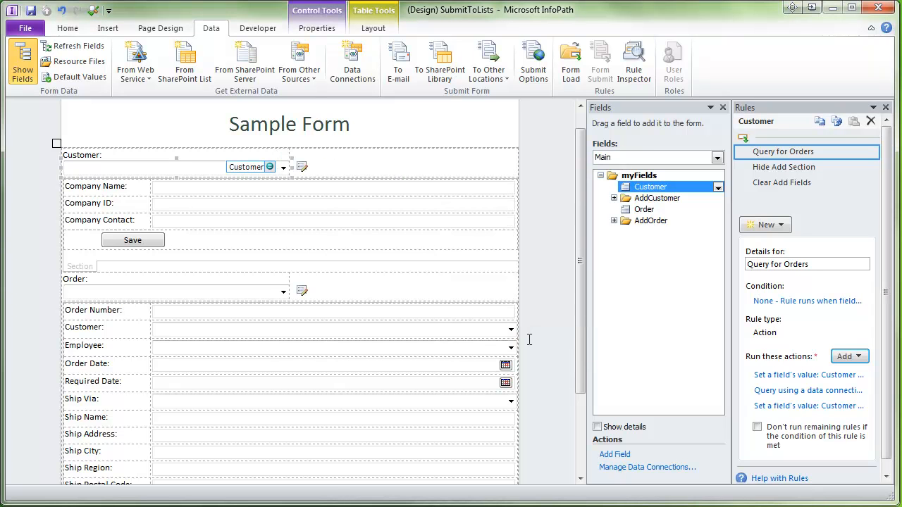